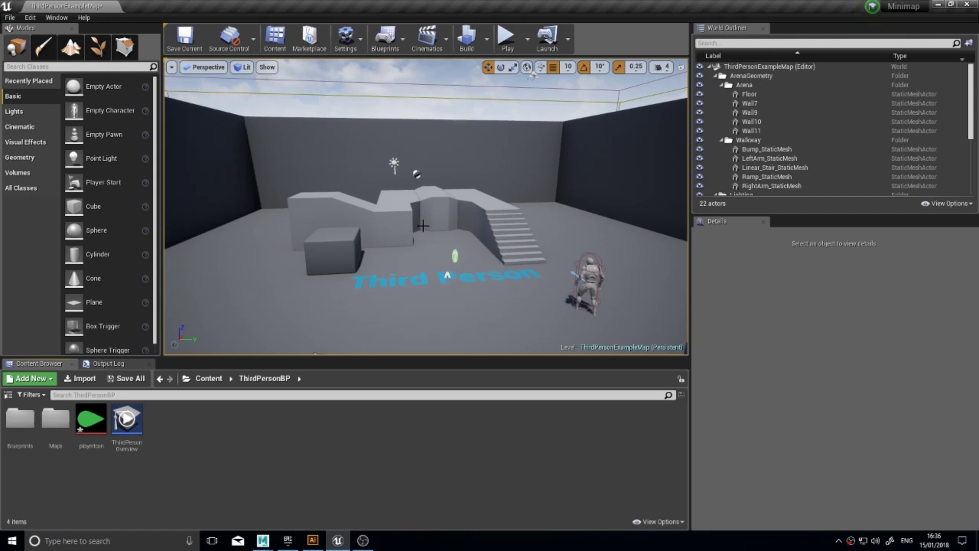
- Fly around the third-person level to look over the arena, stairs and character
{"action": "right_click_drag", "start_coordinate": [426, 206], "coordinate": [496, 216]}
{"action": "key", "text": "w"}
{"action": "key", "text": "s"}
{"action": "key", "text": "w"}
{"action": "key", "text": "s"}
{"action": "key", "text": "a"}
{"action": "key", "text": "a"}
{"action": "key", "text": "w"}
{"action": "right_click_drag", "start_coordinate": [344, 326], "coordinate": [474, 223]}
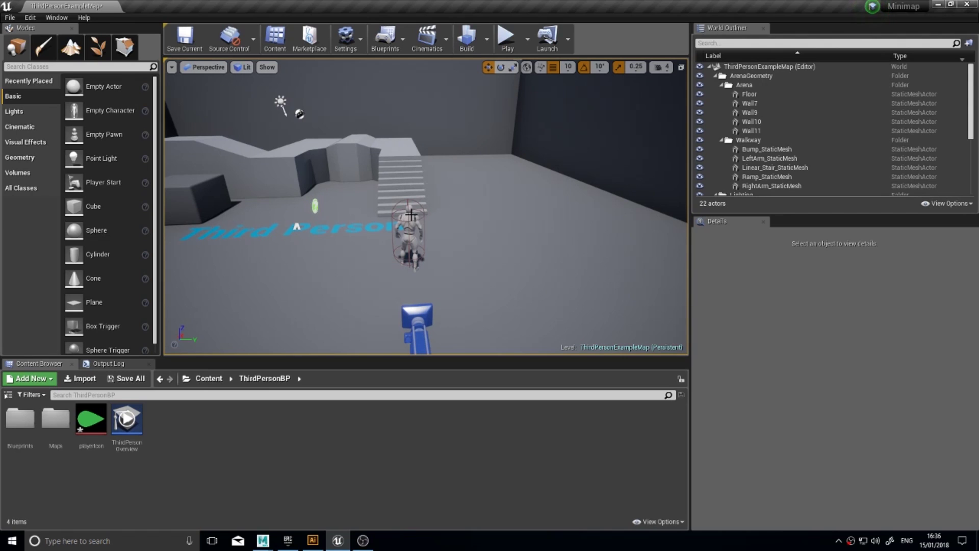
{"action": "key", "text": "s"}
{"action": "right_click_drag", "start_coordinate": [414, 216], "coordinate": [367, 229]}
{"action": "key", "text": "d"}
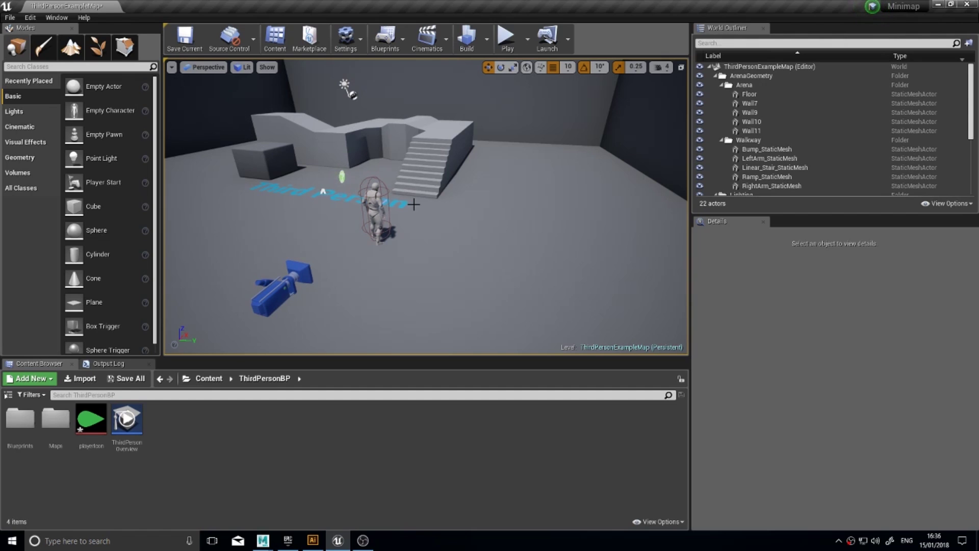
{"action": "right_click_drag", "start_coordinate": [393, 214], "coordinate": [350, 236]}
{"action": "key", "text": "w"}
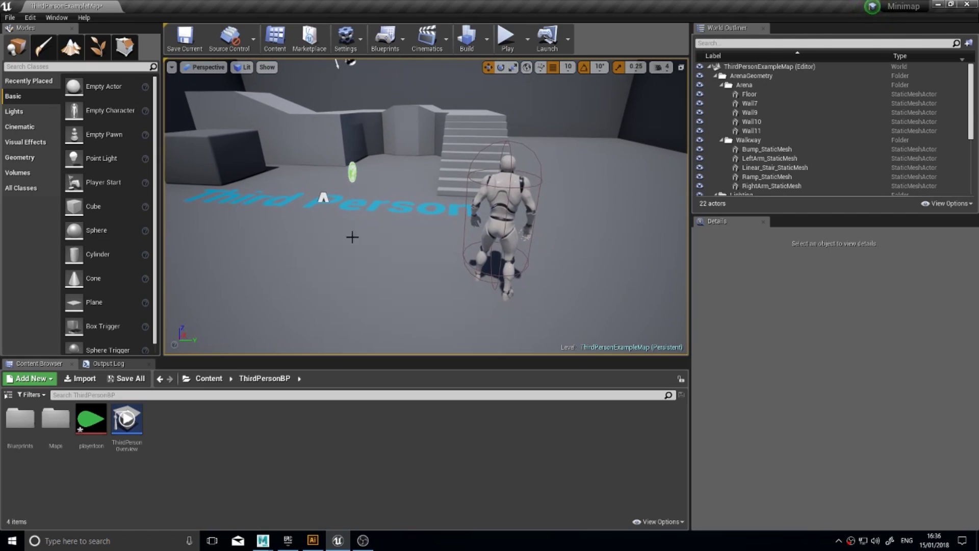
- Open ThirdPersonCharacter from the Blueprints folder and view the character and follow camera in its Viewport
{"action": "double_click", "coordinate": [29, 421]}
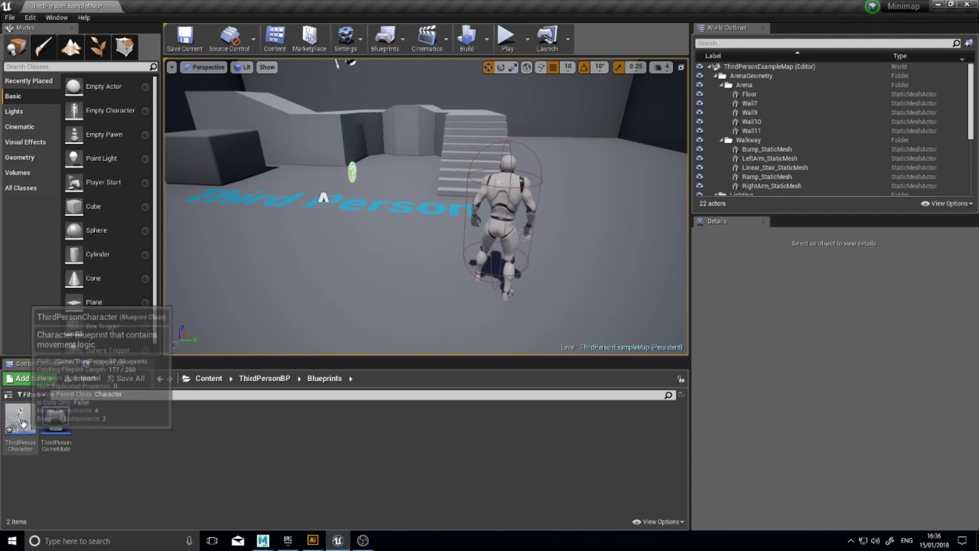
{"action": "double_click", "coordinate": [22, 422]}
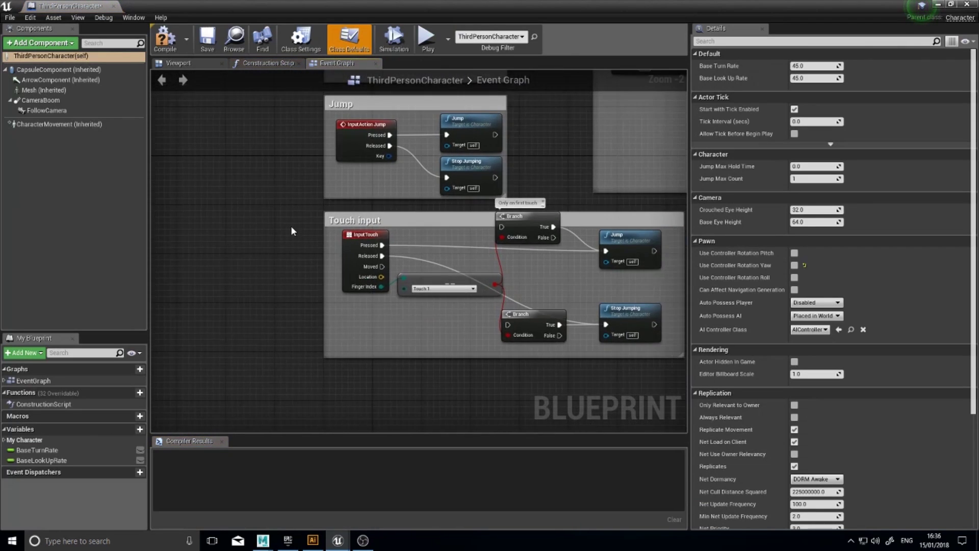
{"action": "scroll", "coordinate": [356, 243], "scroll_direction": "down", "scroll_amount": 4}
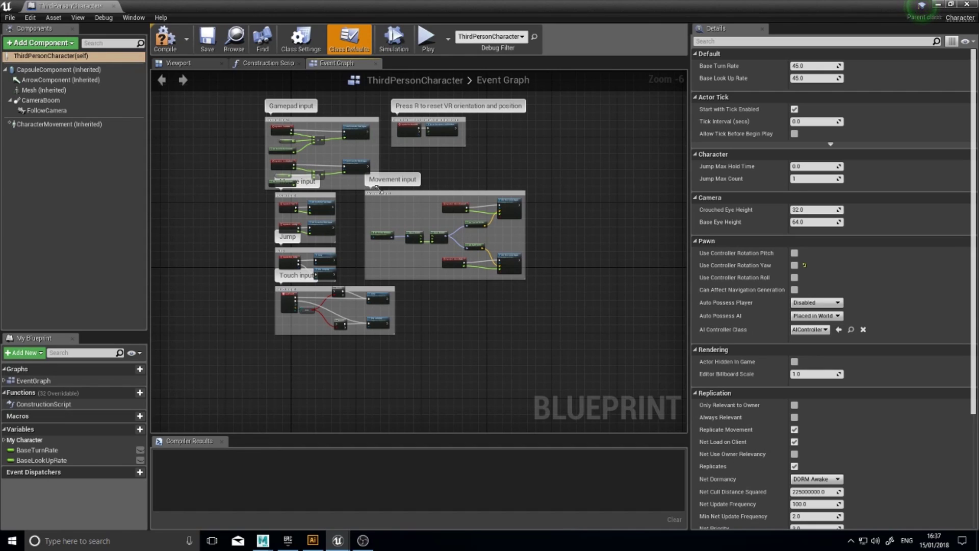
{"action": "left_click", "coordinate": [203, 63]}
{"action": "right_click_drag", "start_coordinate": [314, 154], "coordinate": [341, 163]}
{"action": "scroll", "coordinate": [336, 176], "scroll_direction": "down", "scroll_amount": 2}
- Add a Spring Arm component to the character, keeping the default name SpringArm
{"action": "left_click", "coordinate": [41, 43]}
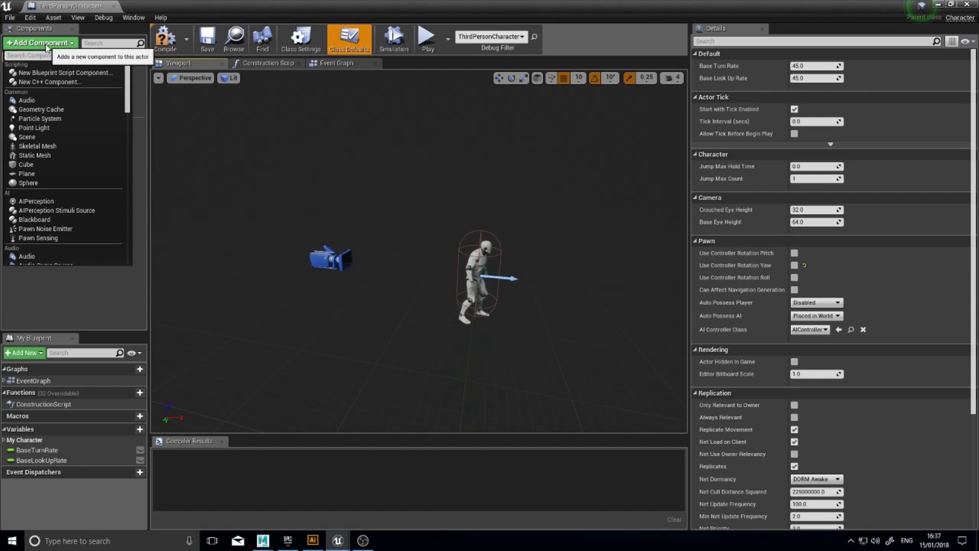
{"action": "type", "text": "spring"}
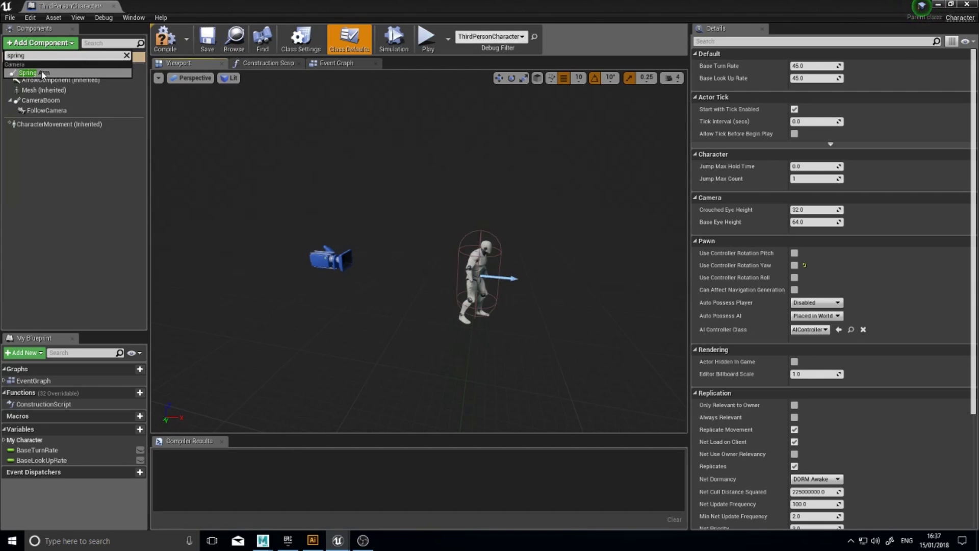
{"action": "left_click", "coordinate": [31, 73]}
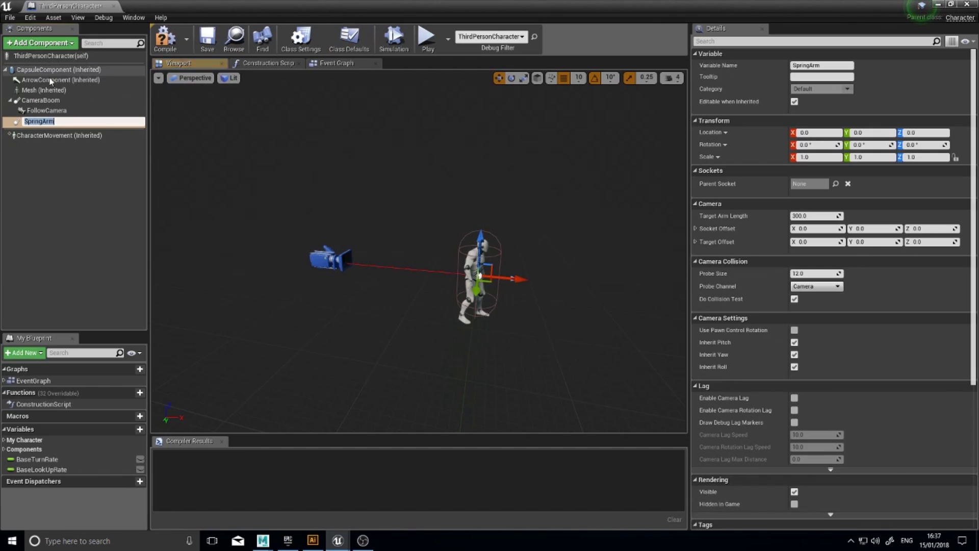
{"action": "key", "text": "Return"}
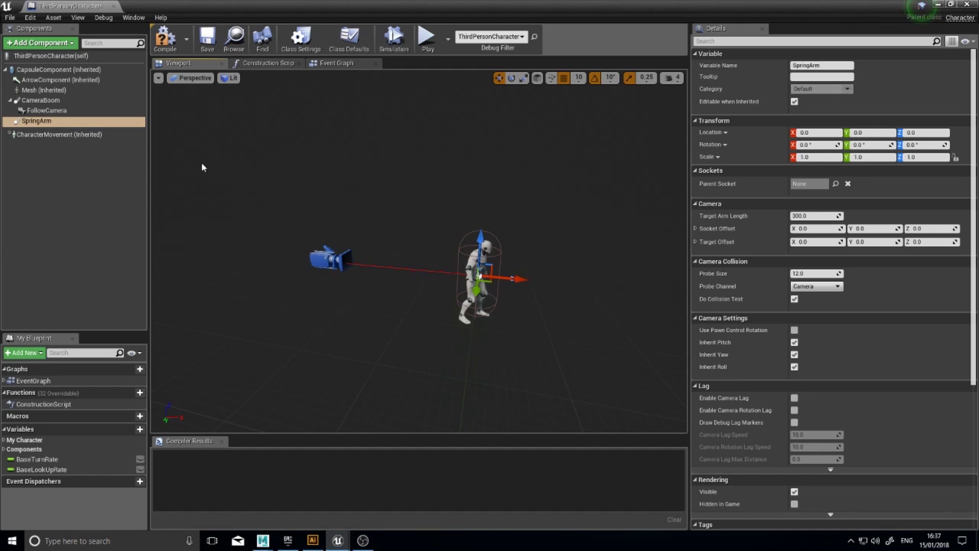
- Set the SpringArm's Y rotation to -90 so it points straight down
{"action": "right_click_drag", "start_coordinate": [517, 248], "coordinate": [528, 209]}
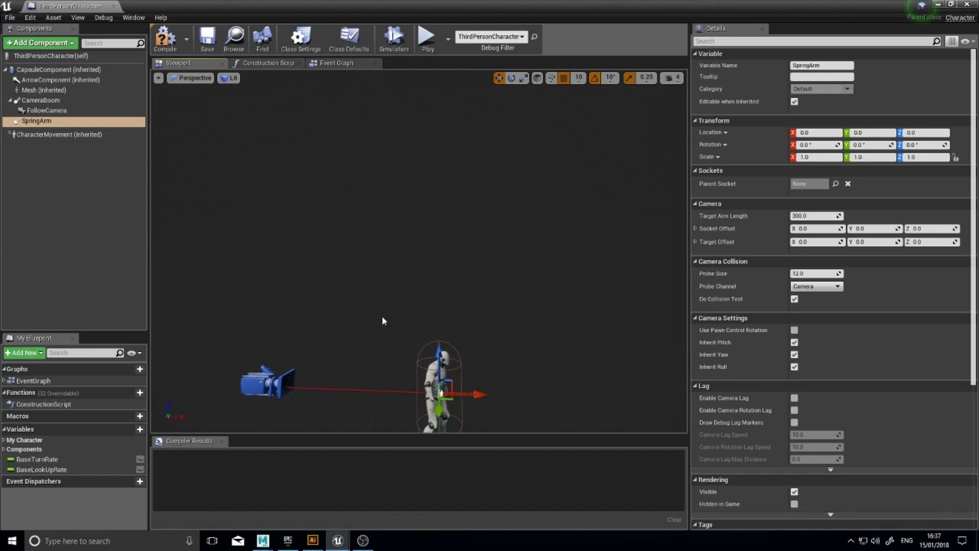
{"action": "left_click", "coordinate": [46, 121]}
{"action": "right_click_drag", "start_coordinate": [439, 306], "coordinate": [436, 351]}
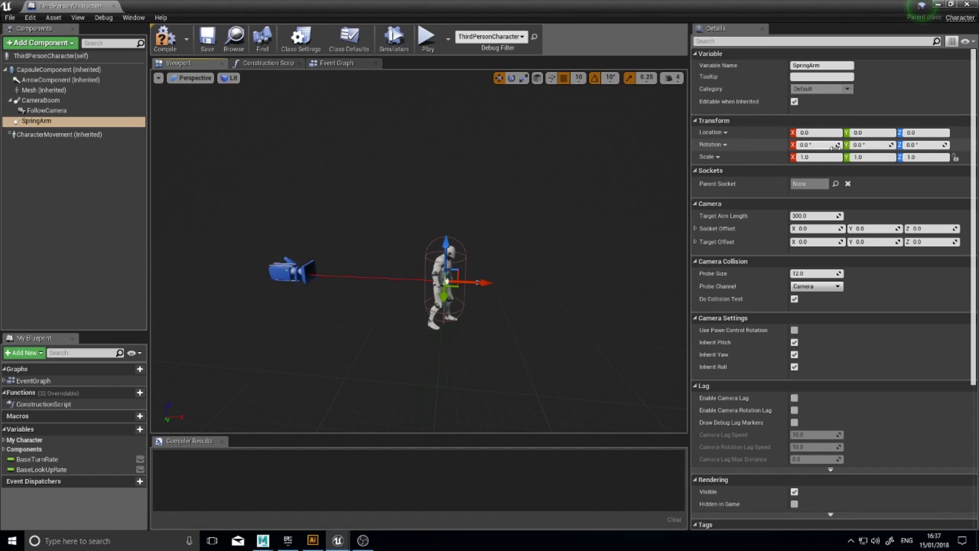
{"action": "left_click", "coordinate": [867, 145]}
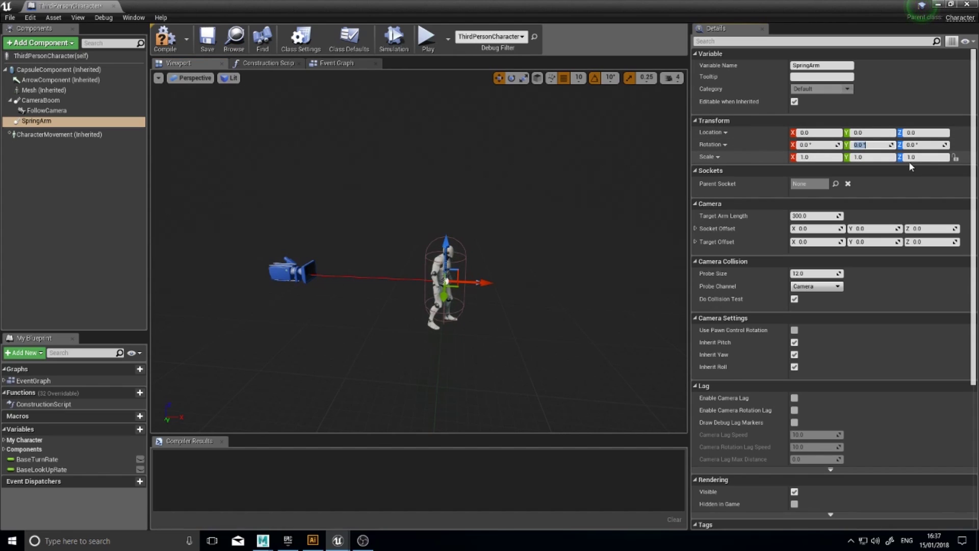
{"action": "type", "text": "-90"}
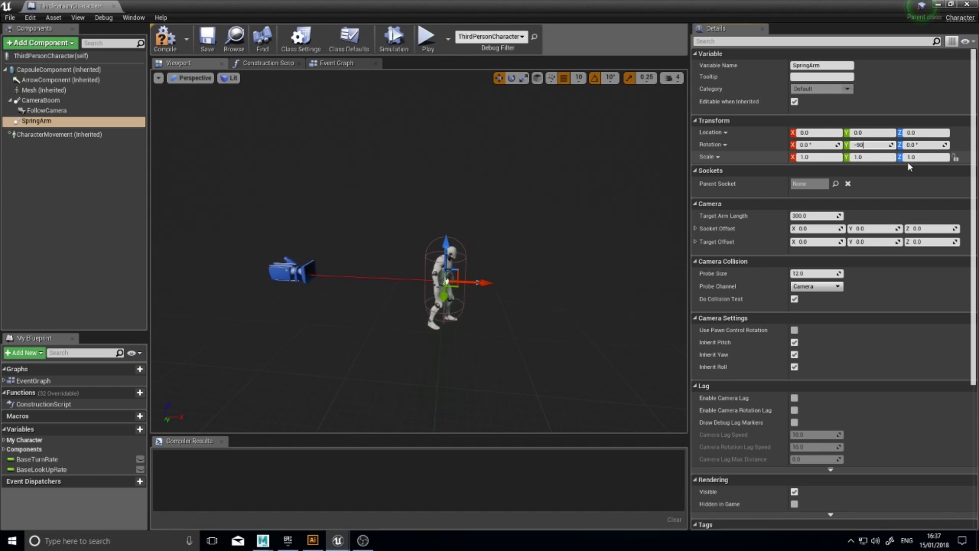
{"action": "key", "text": "Return"}
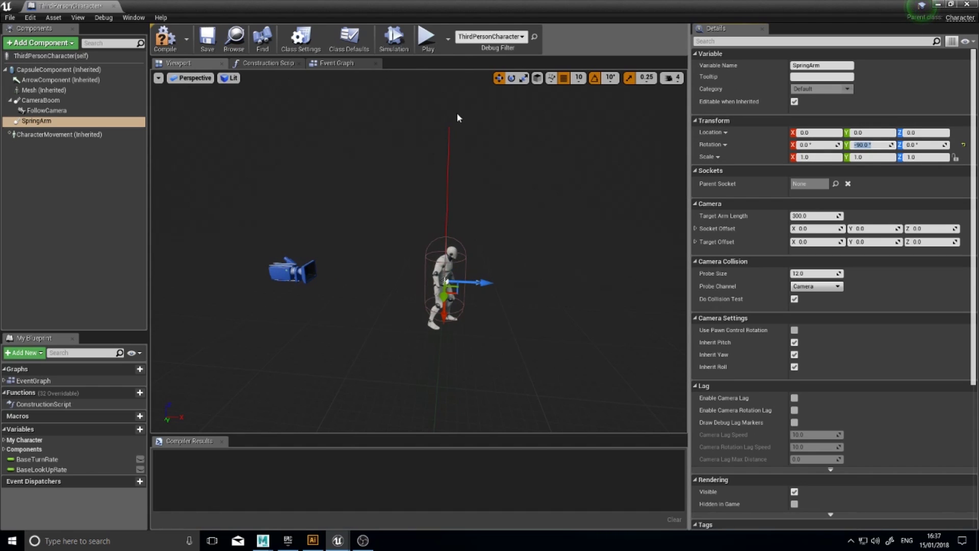
{"action": "right_click_drag", "start_coordinate": [457, 113], "coordinate": [421, 193]}
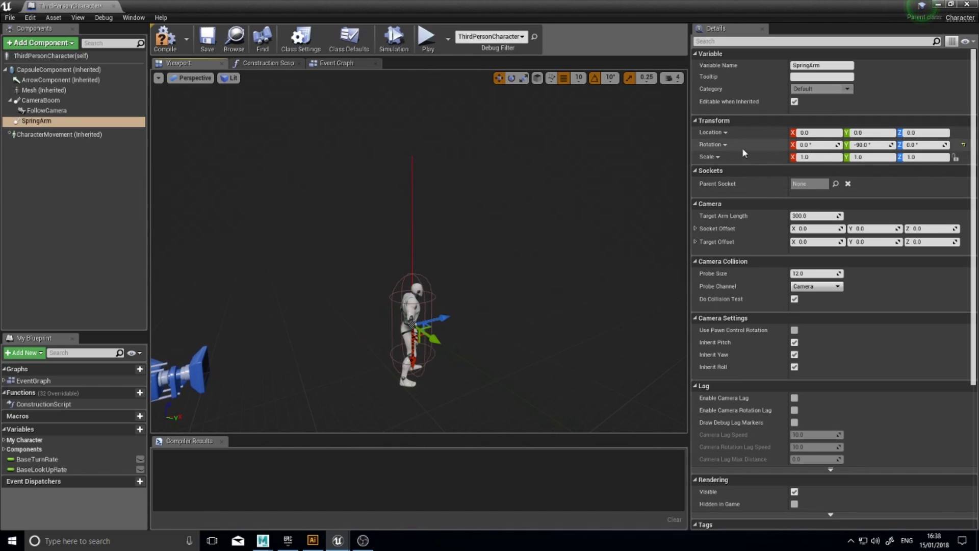
- Add a Scene Capture Component 2D under SpringArm and name it MinimapCapture
{"action": "left_click", "coordinate": [40, 43]}
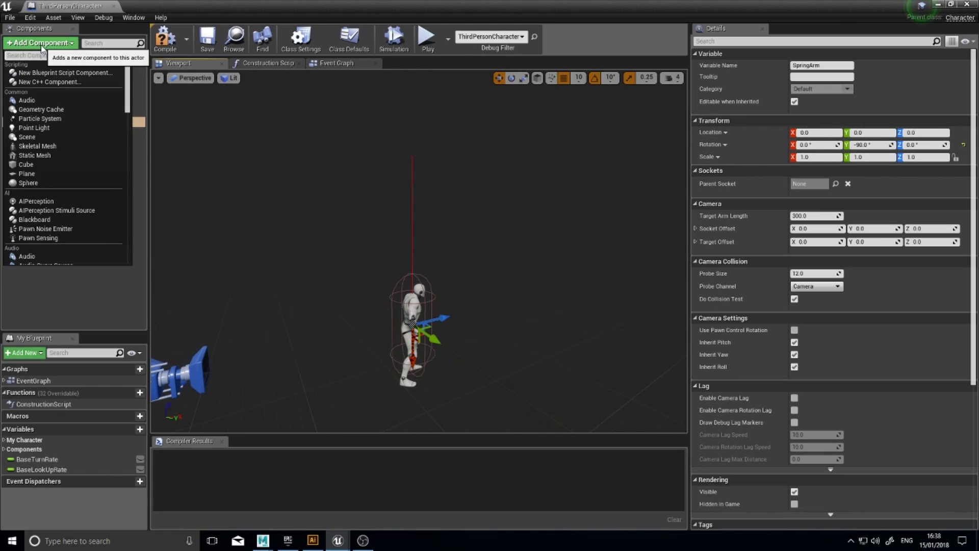
{"action": "type", "text": "scene"}
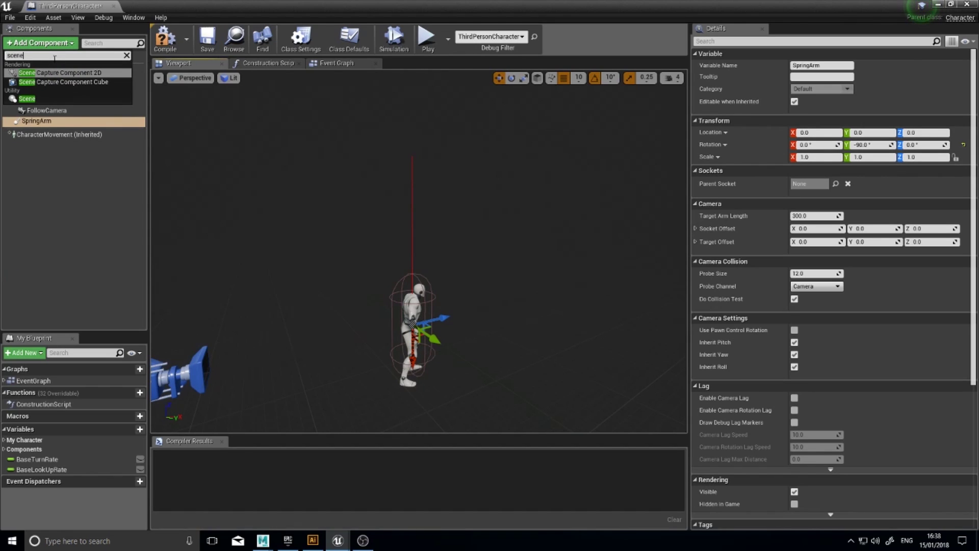
{"action": "left_click", "coordinate": [66, 75]}
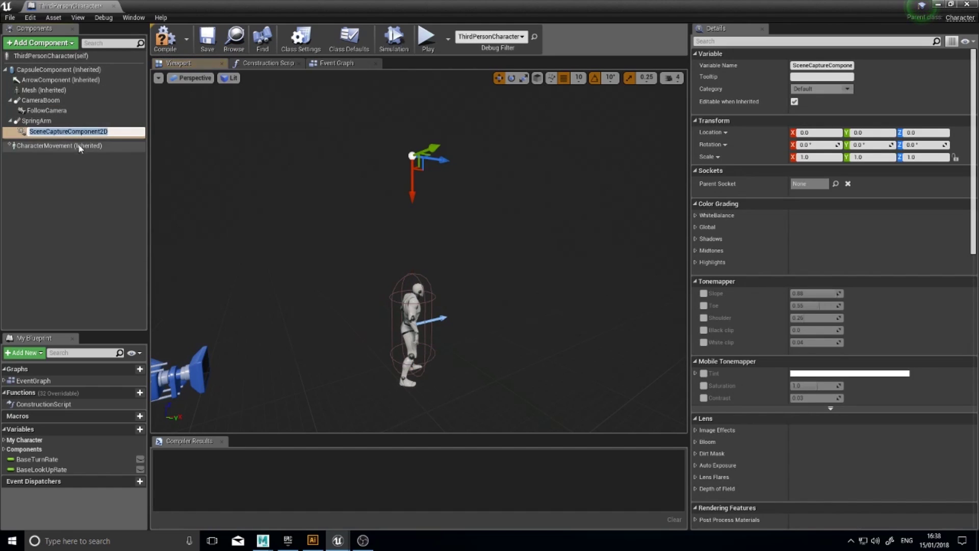
{"action": "type", "text": "MinimapCa"}
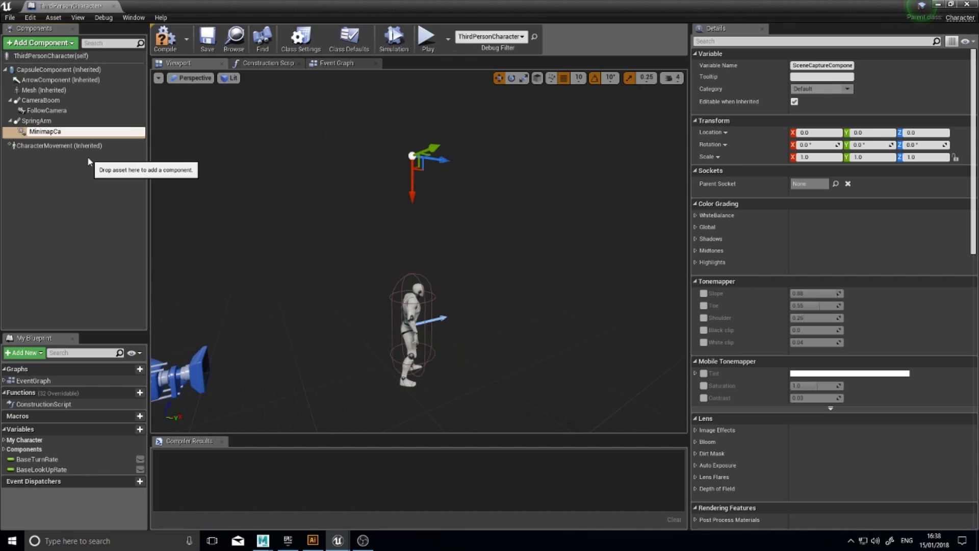
{"action": "type", "text": "ptu"}
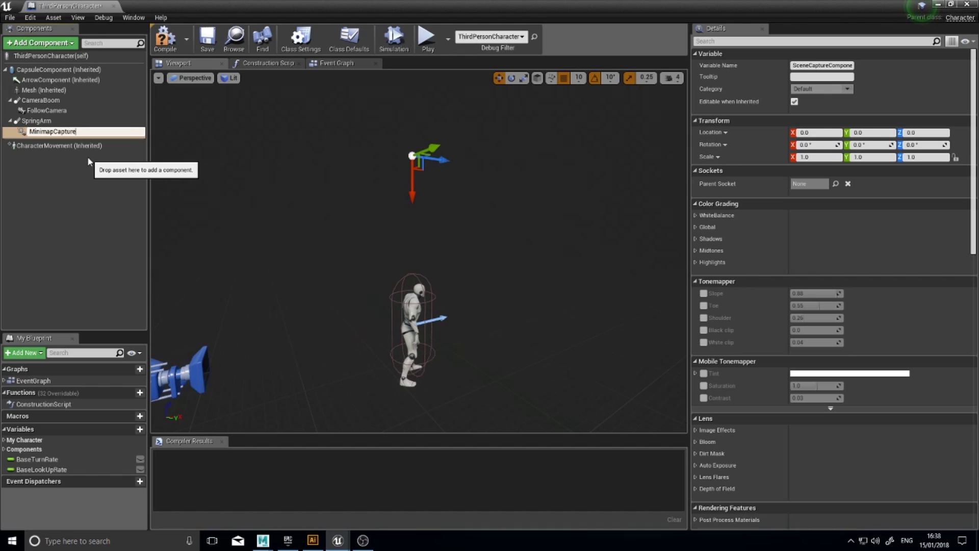
{"action": "type", "text": "re"}
{"action": "key", "text": "Return"}
- Check the SpringArm and MinimapCapture components in the preview, then compile the character blueprint
{"action": "left_click", "coordinate": [73, 135]}
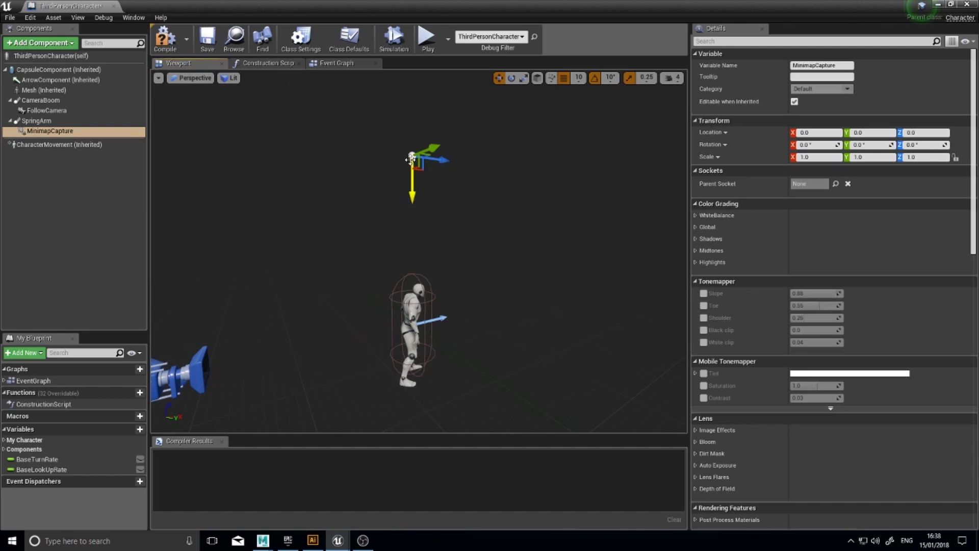
{"action": "mouse_move", "coordinate": [413, 204]}
{"action": "right_mouse_down"}
{"action": "mouse_move", "coordinate": [414, 178]}
{"action": "mouse_move", "coordinate": [423, 188]}
{"action": "mouse_move", "coordinate": [489, 179]}
{"action": "mouse_move", "coordinate": [515, 219]}
{"action": "mouse_move", "coordinate": [500, 203]}
{"action": "mouse_move", "coordinate": [469, 235]}
{"action": "mouse_move", "coordinate": [407, 219]}
{"action": "right_mouse_up"}
{"action": "right_click_drag", "start_coordinate": [413, 130], "coordinate": [206, 150]}
{"action": "left_click", "coordinate": [36, 120]}
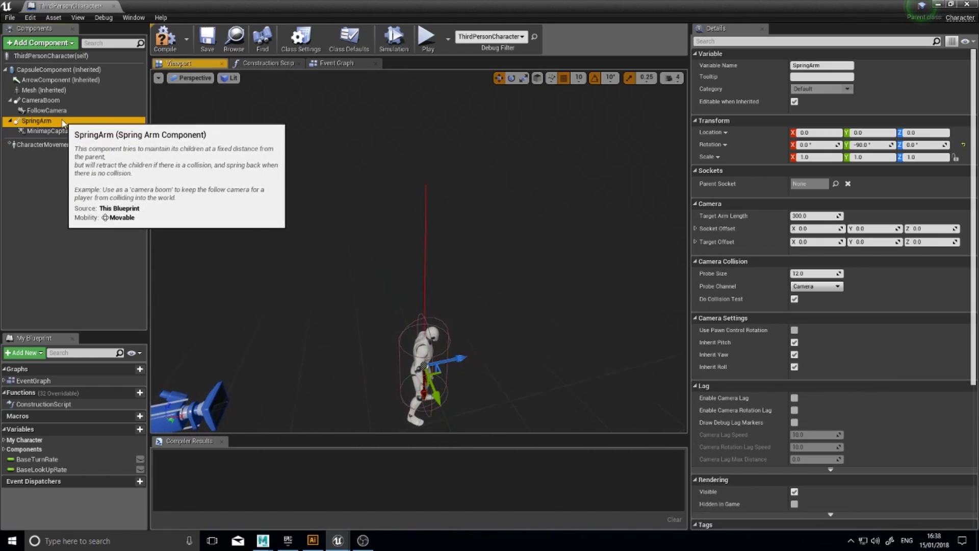
{"action": "left_click", "coordinate": [51, 131]}
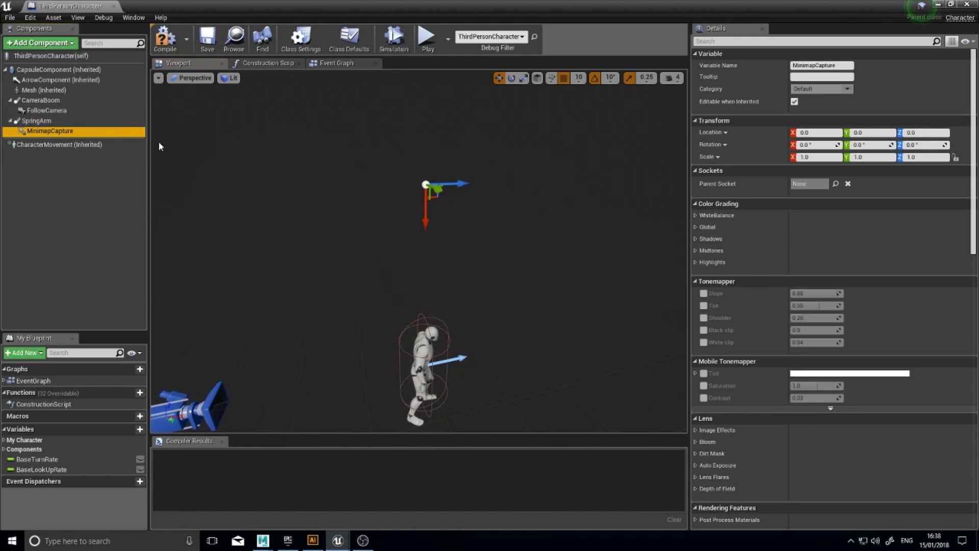
{"action": "left_click", "coordinate": [168, 49]}
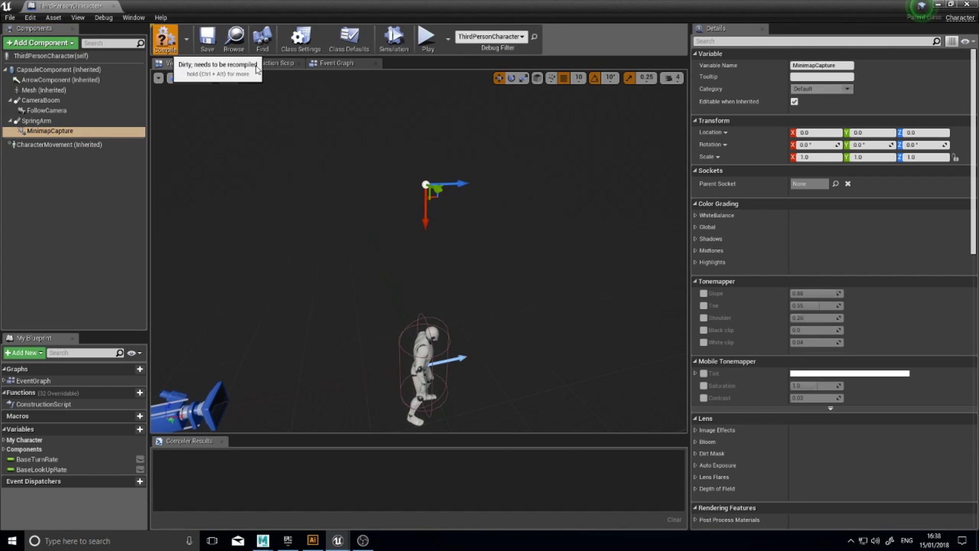
- Go back to the level editor and look over the character in the level
{"action": "left_click", "coordinate": [937, 5]}
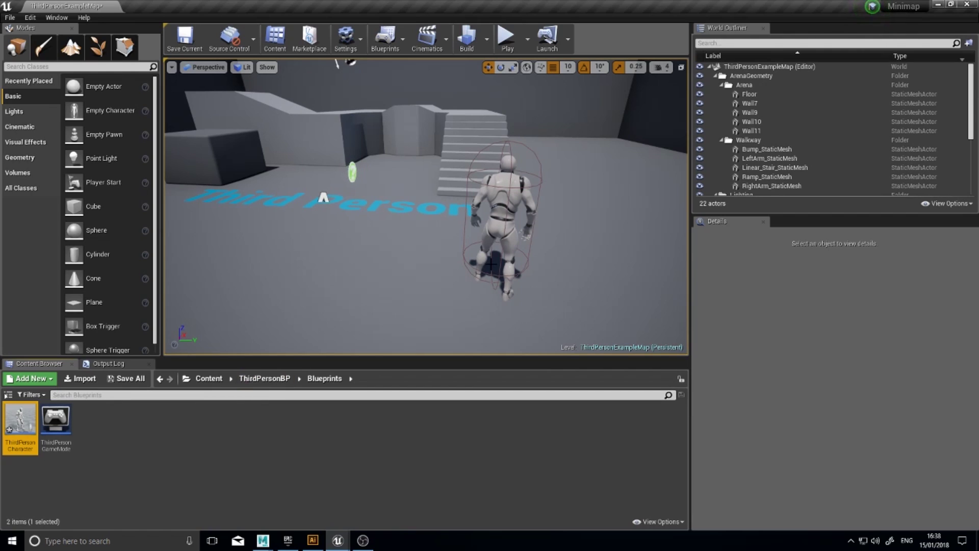
{"action": "right_click_drag", "start_coordinate": [311, 265], "coordinate": [321, 168]}
{"action": "right_click_drag", "start_coordinate": [469, 256], "coordinate": [459, 347]}
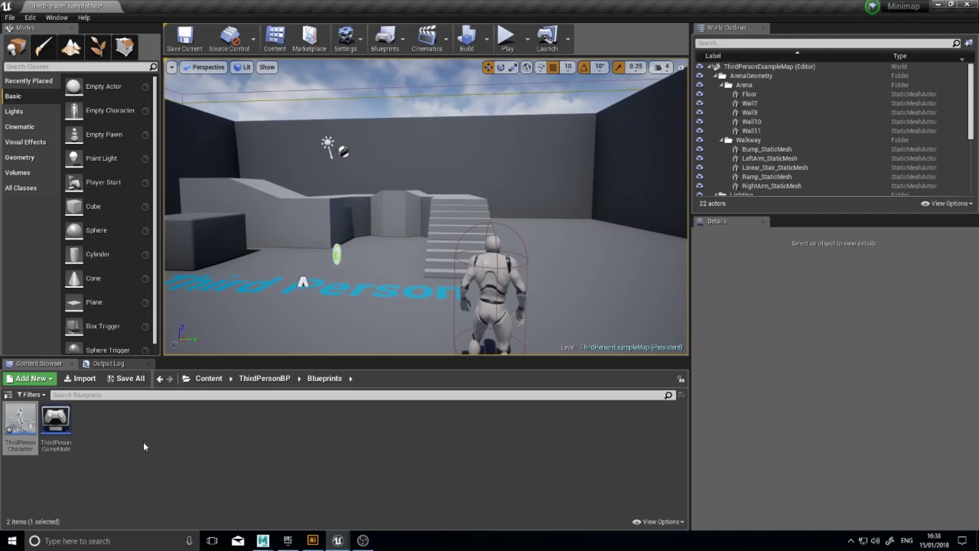
- Create a render target named Minimap_RenderTarget and open it to inspect its 256x256 texture
{"action": "left_click", "coordinate": [42, 383]}
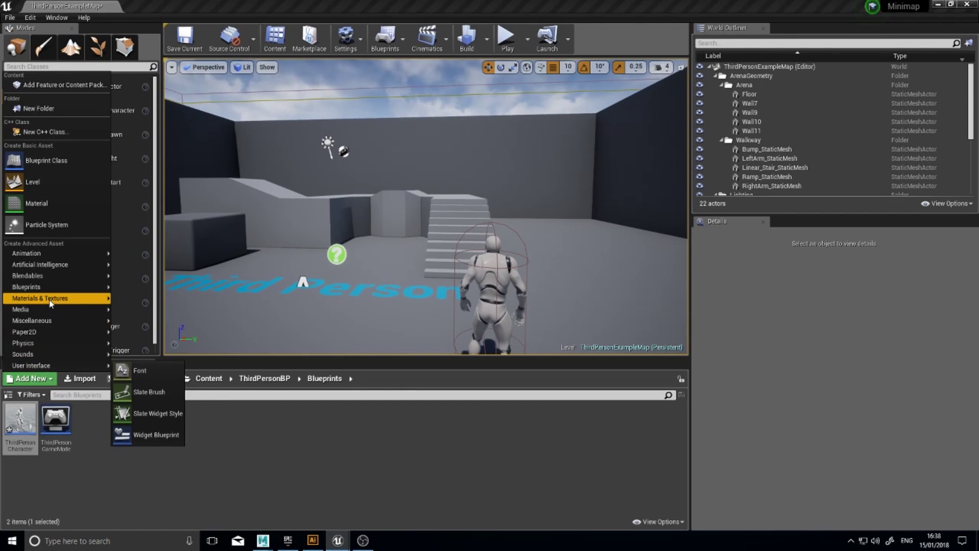
{"action": "mouse_move", "coordinate": [68, 303]}
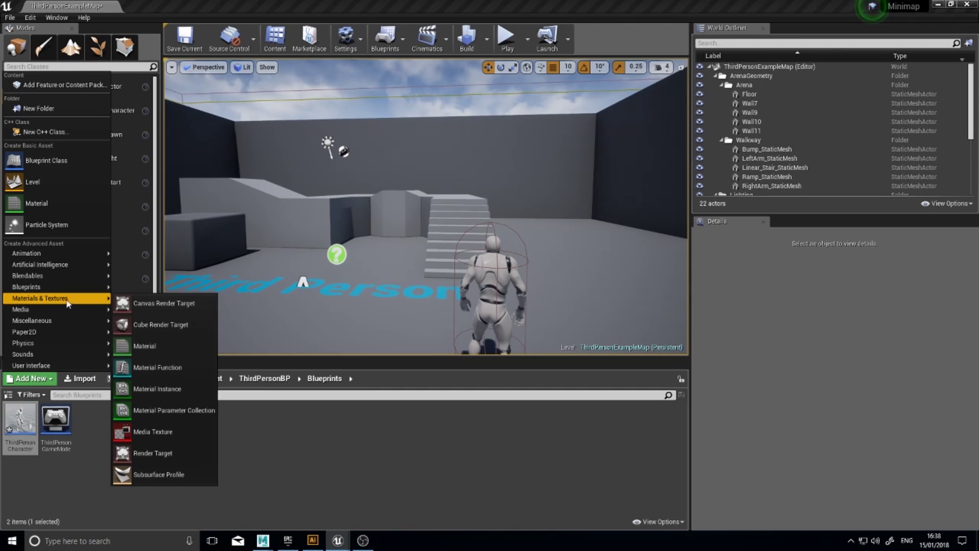
{"action": "left_click", "coordinate": [143, 453]}
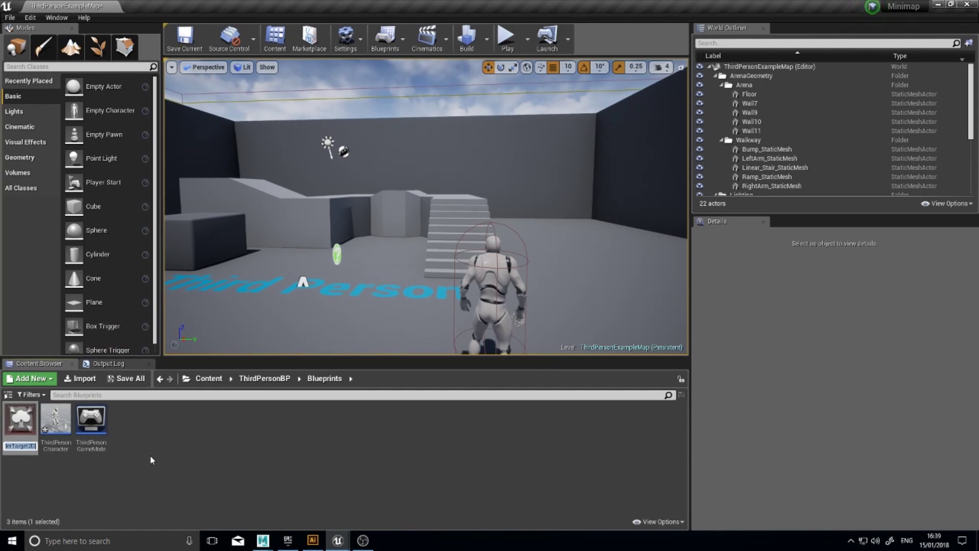
{"action": "type", "text": "Minima"}
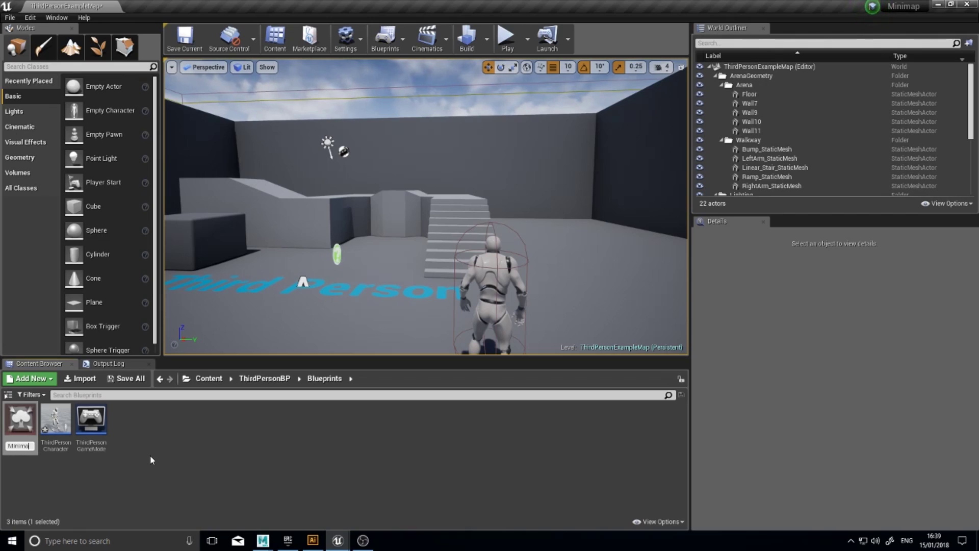
{"action": "type", "text": "p_Re"}
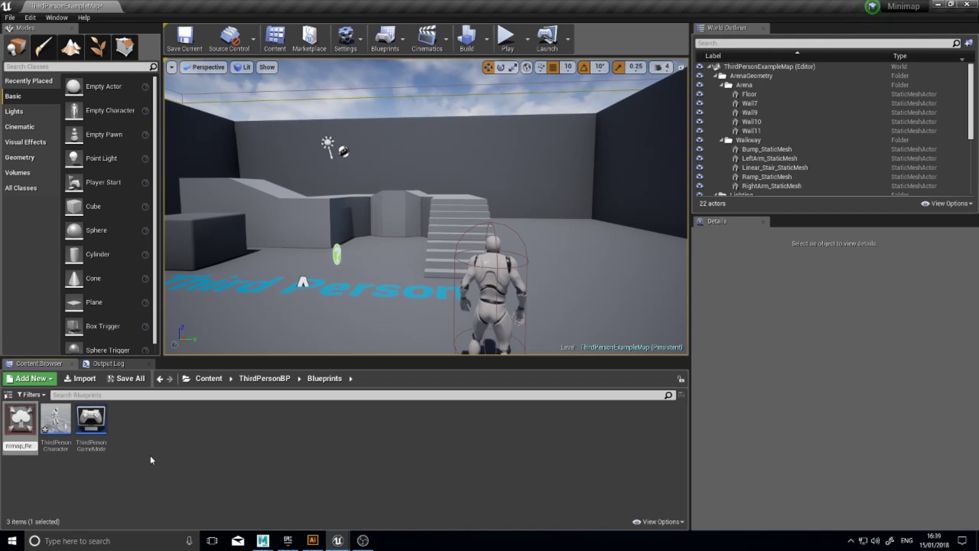
{"action": "type", "text": "nderTarget"}
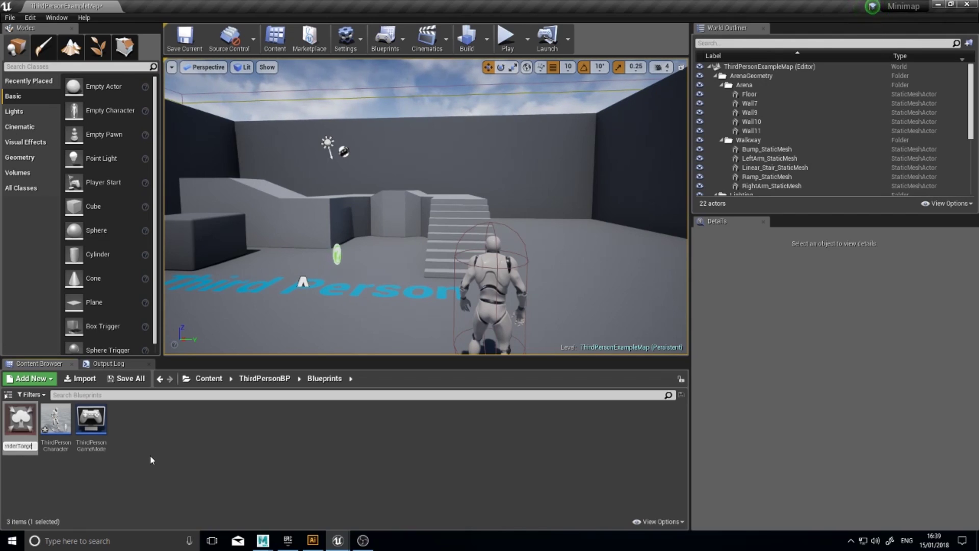
{"action": "key", "text": "Return"}
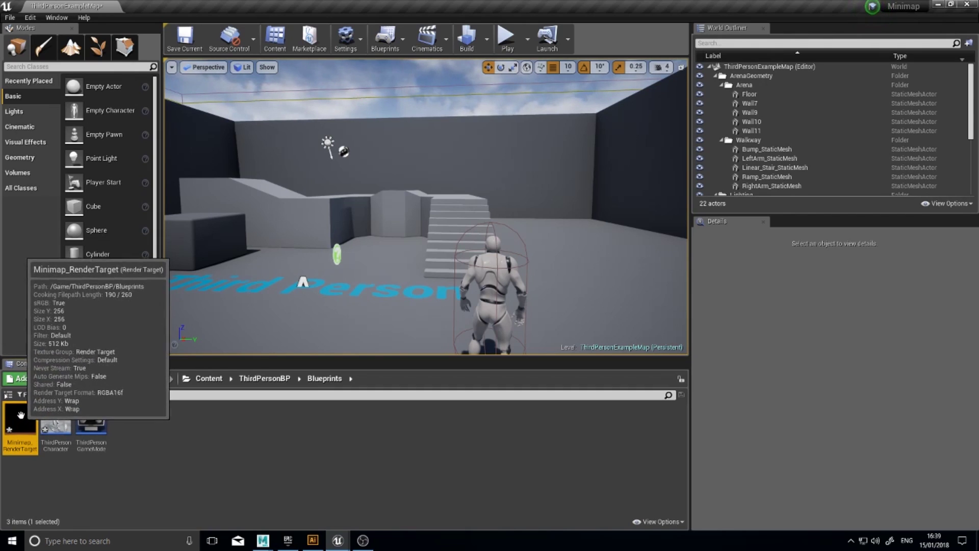
{"action": "double_click", "coordinate": [21, 415]}
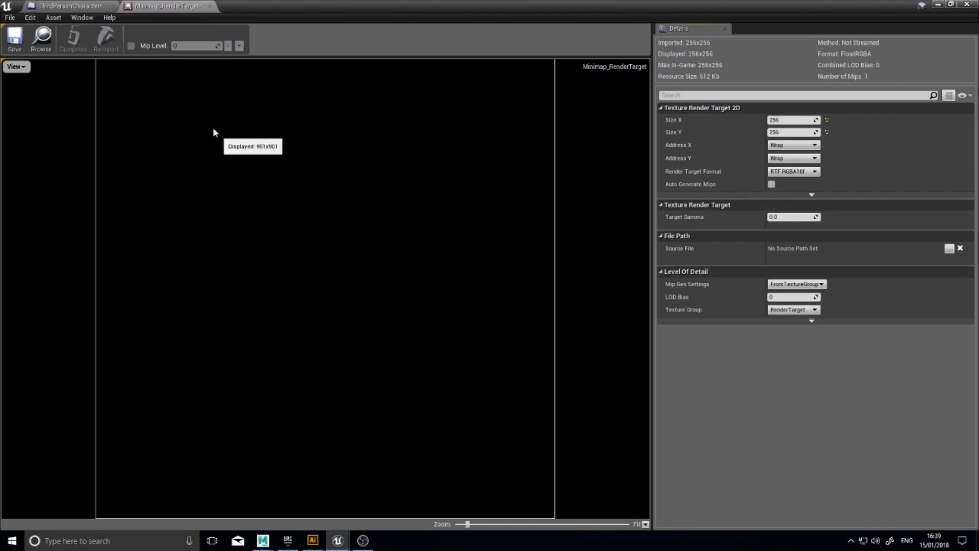
- Set MinimapCapture's Texture Target to Minimap_RenderTarget and compile the ThirdPersonCharacter blueprint
{"action": "left_click", "coordinate": [209, 5]}
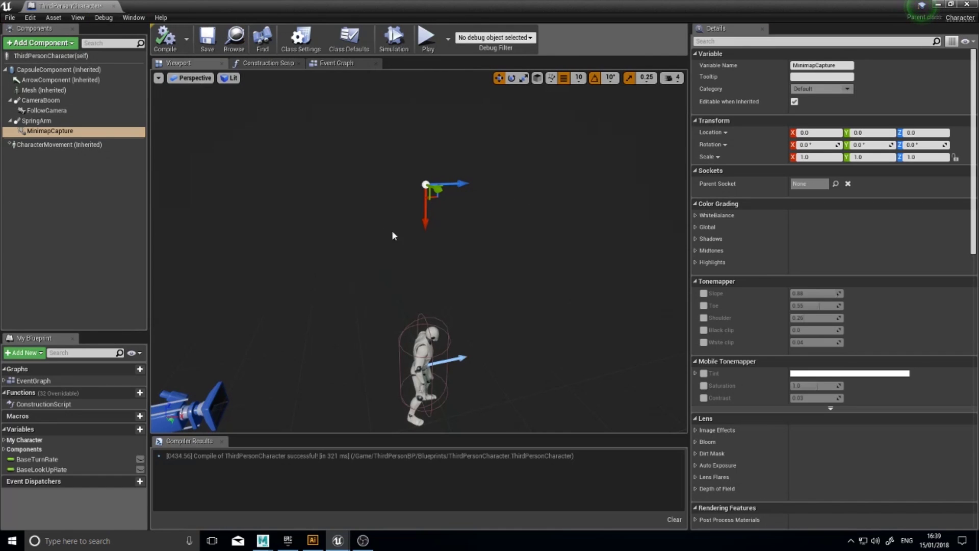
{"action": "right_click_drag", "start_coordinate": [465, 249], "coordinate": [465, 270]}
{"action": "double_click", "coordinate": [49, 130]}
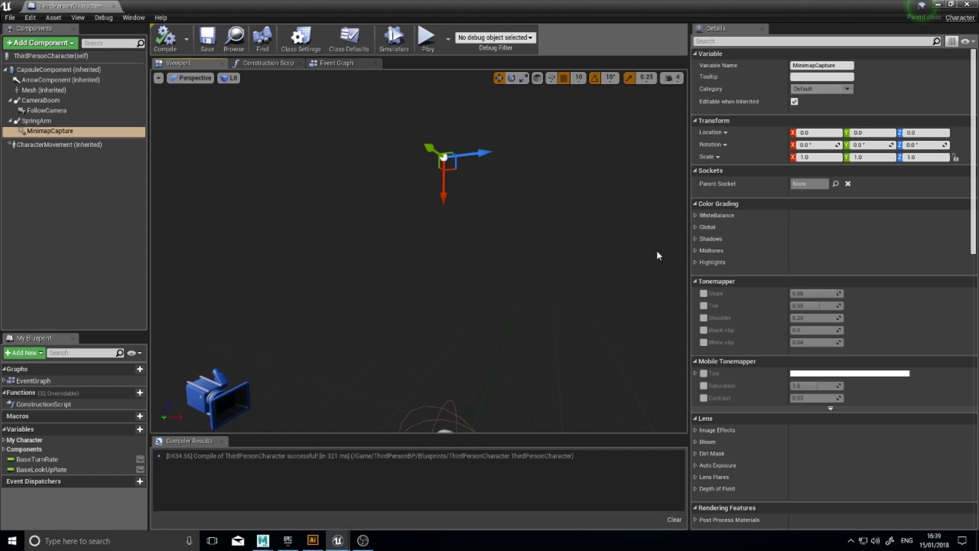
{"action": "scroll", "coordinate": [817, 228], "scroll_direction": "down", "scroll_amount": 3}
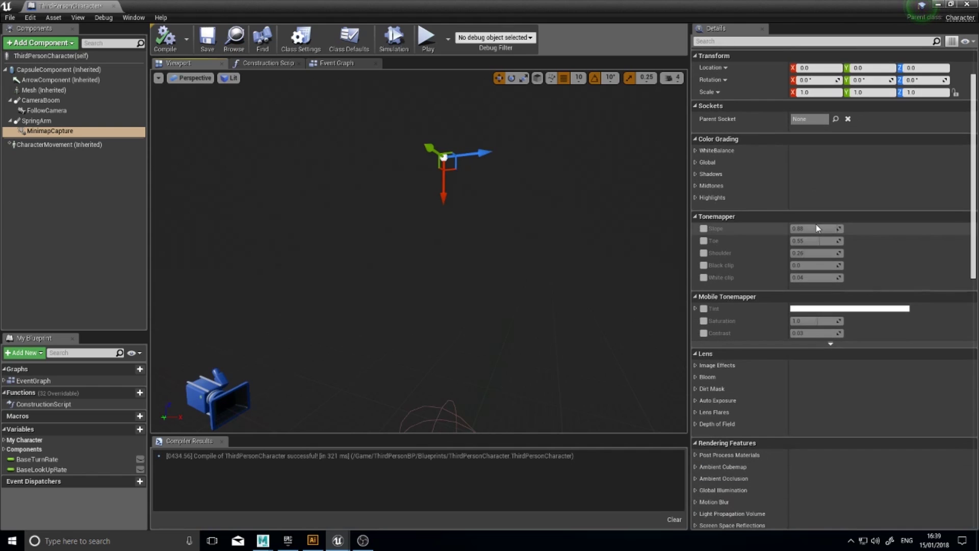
{"action": "scroll", "coordinate": [818, 228], "scroll_direction": "down", "scroll_amount": 20}
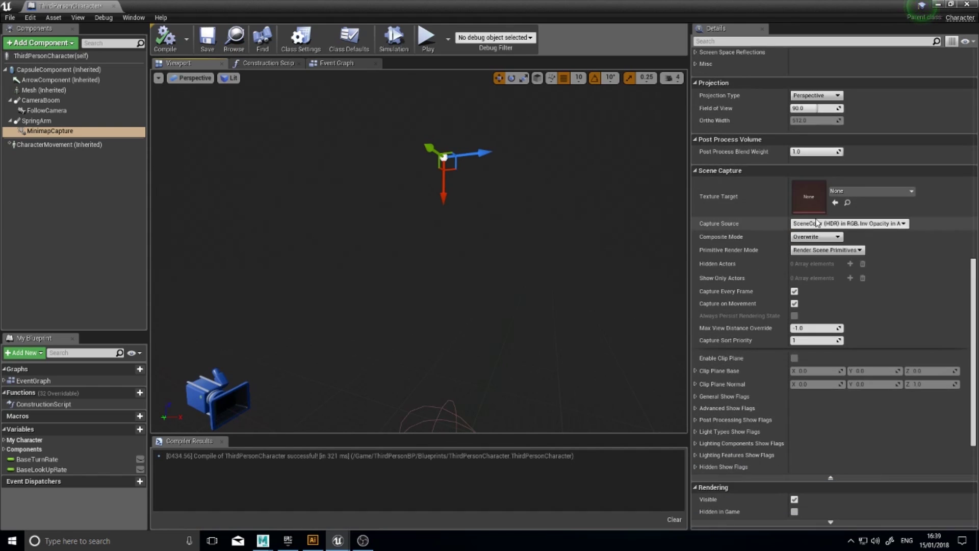
{"action": "left_click", "coordinate": [830, 477]}
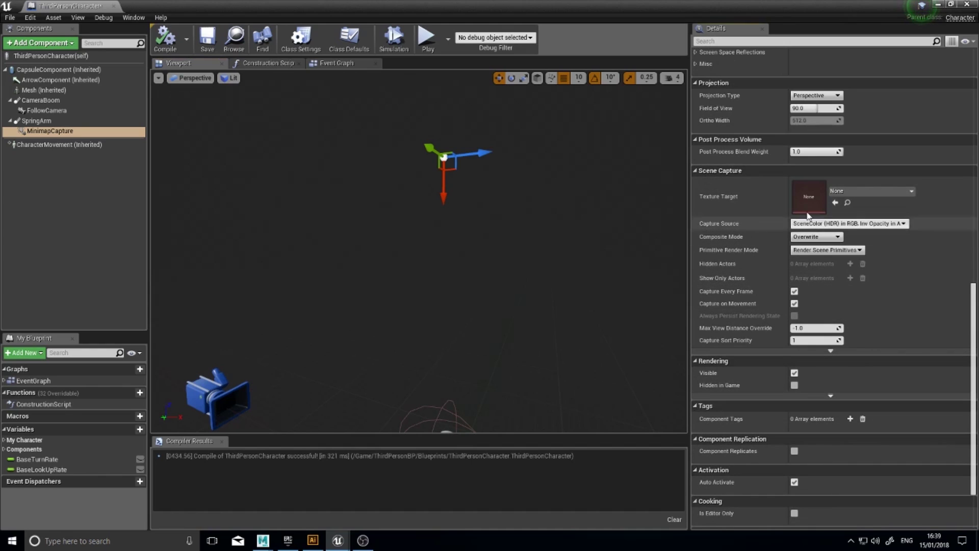
{"action": "left_click", "coordinate": [869, 191]}
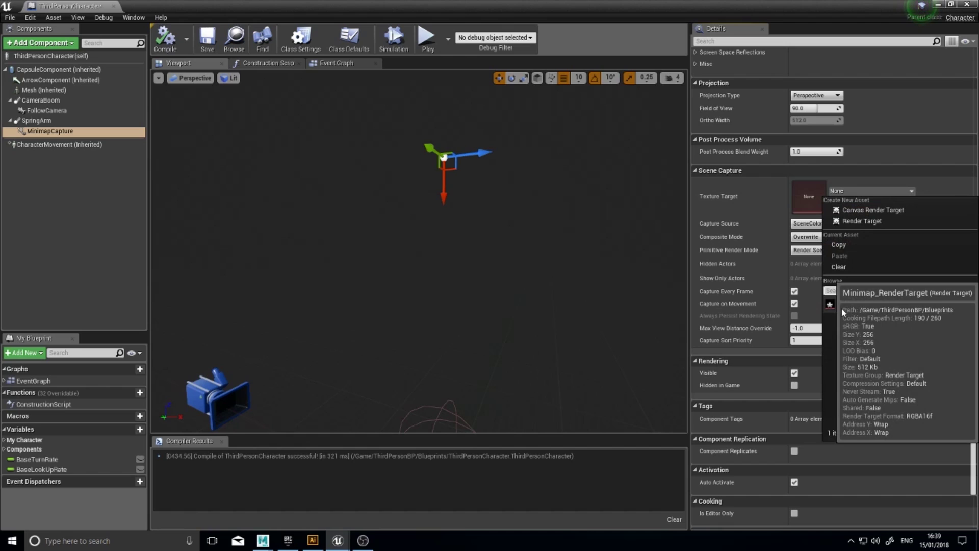
{"action": "left_click", "coordinate": [870, 307]}
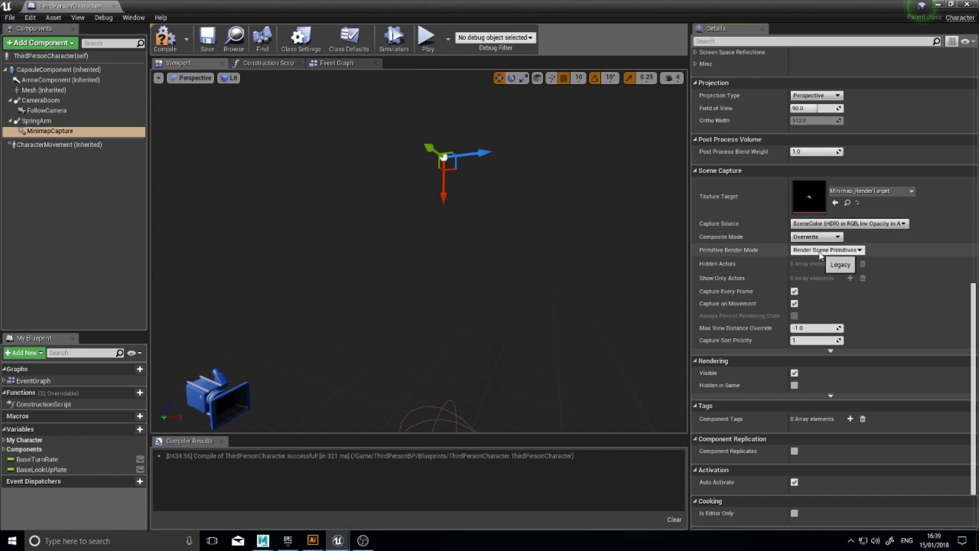
{"action": "left_click", "coordinate": [166, 39]}
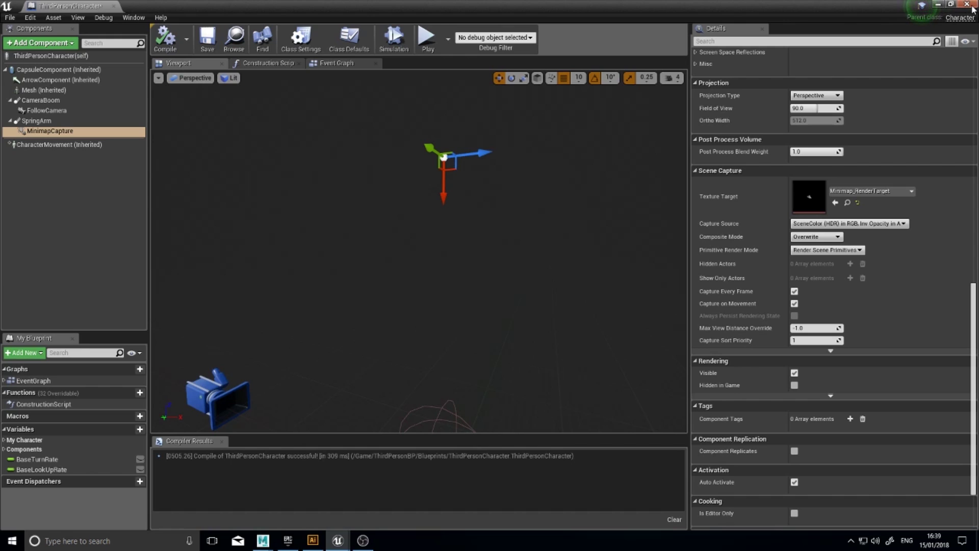
- Close the character blueprint and check the Minimap_RenderTarget thumbnail shows the top-down capture
{"action": "left_click", "coordinate": [972, 6]}
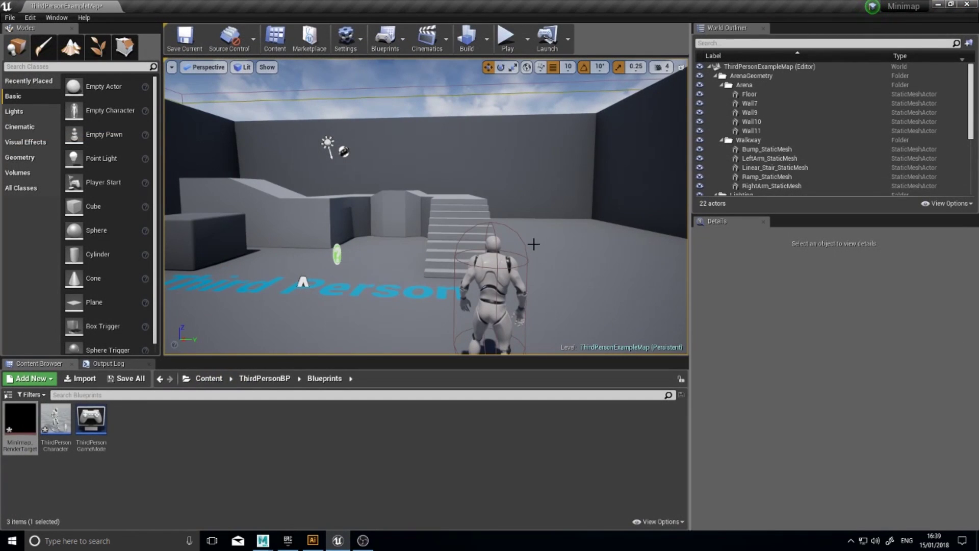
{"action": "mouse_move", "coordinate": [17, 408]}
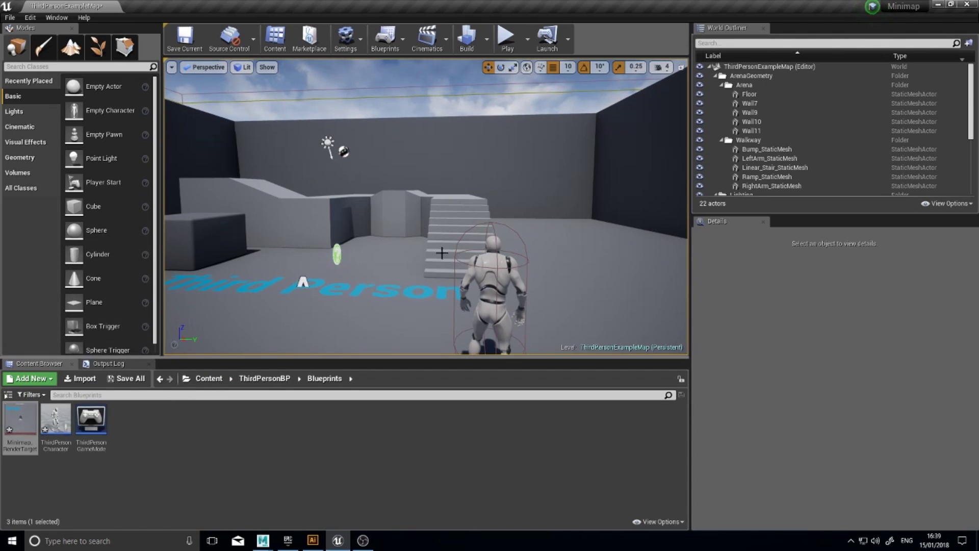
{"action": "right_click_drag", "start_coordinate": [420, 265], "coordinate": [515, 301]}
{"action": "right_click_drag", "start_coordinate": [482, 235], "coordinate": [509, 235]}
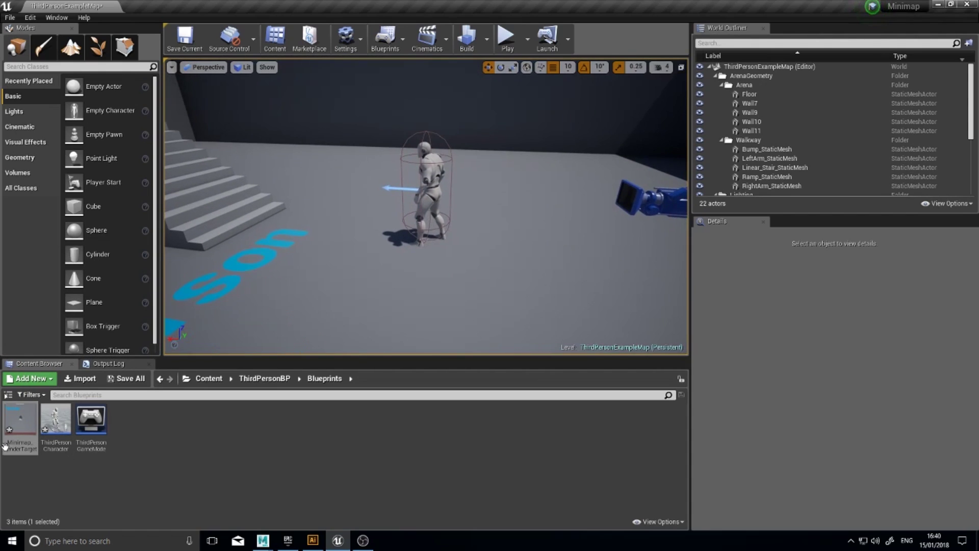
{"action": "mouse_move", "coordinate": [10, 436]}
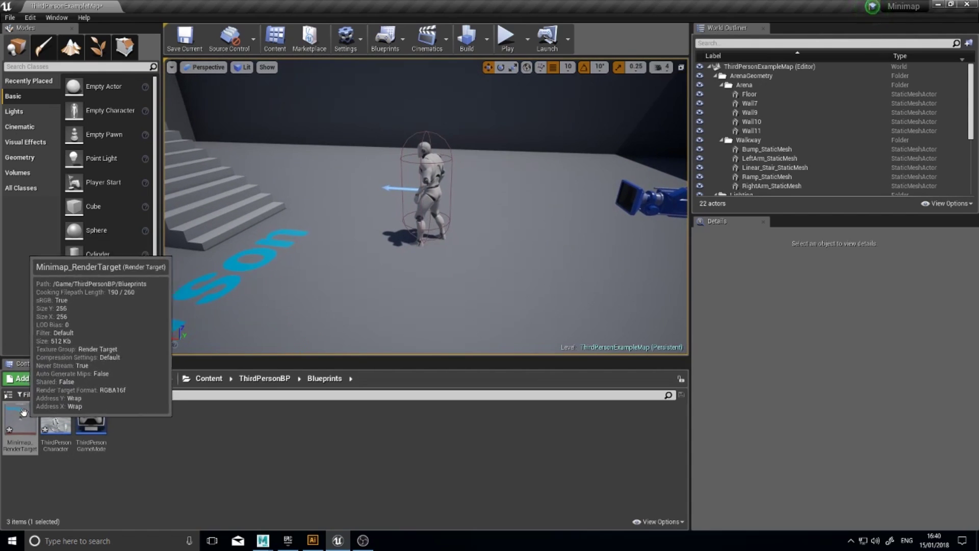
{"action": "mouse_move", "coordinate": [336, 306]}
{"action": "right_mouse_down"}
{"action": "mouse_move", "coordinate": [331, 293]}
{"action": "mouse_move", "coordinate": [288, 281]}
{"action": "mouse_move", "coordinate": [270, 302]}
{"action": "mouse_move", "coordinate": [250, 257]}
{"action": "mouse_move", "coordinate": [320, 278]}
{"action": "mouse_move", "coordinate": [318, 307]}
{"action": "right_mouse_up"}
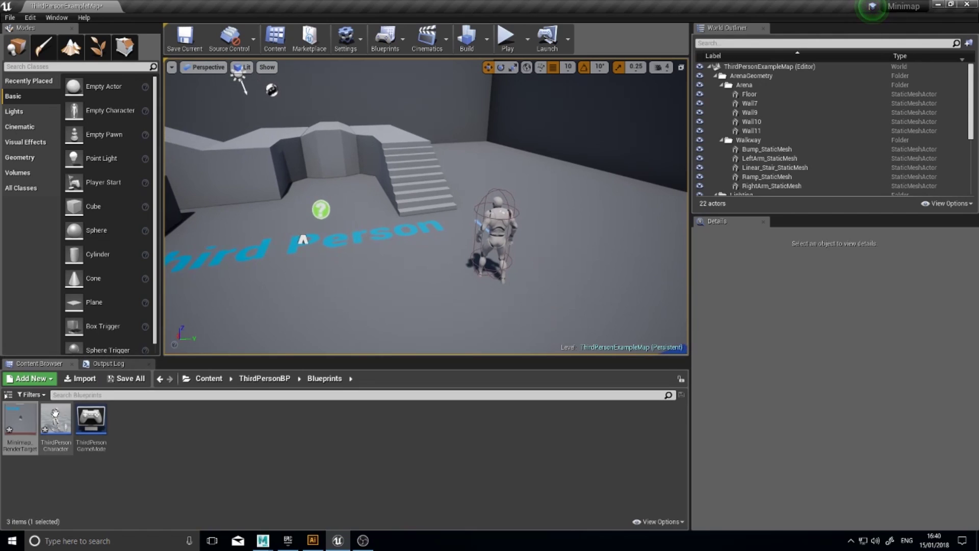
- Create a material from Minimap_RenderTarget, keeping the name Minimap_RenderTarget_Mat
{"action": "right_click", "coordinate": [17, 414]}
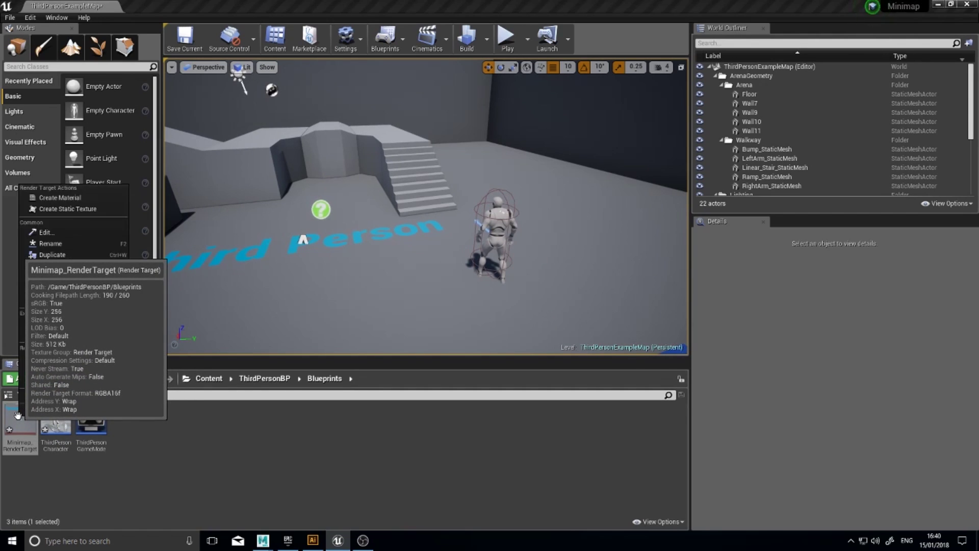
{"action": "left_click", "coordinate": [59, 198]}
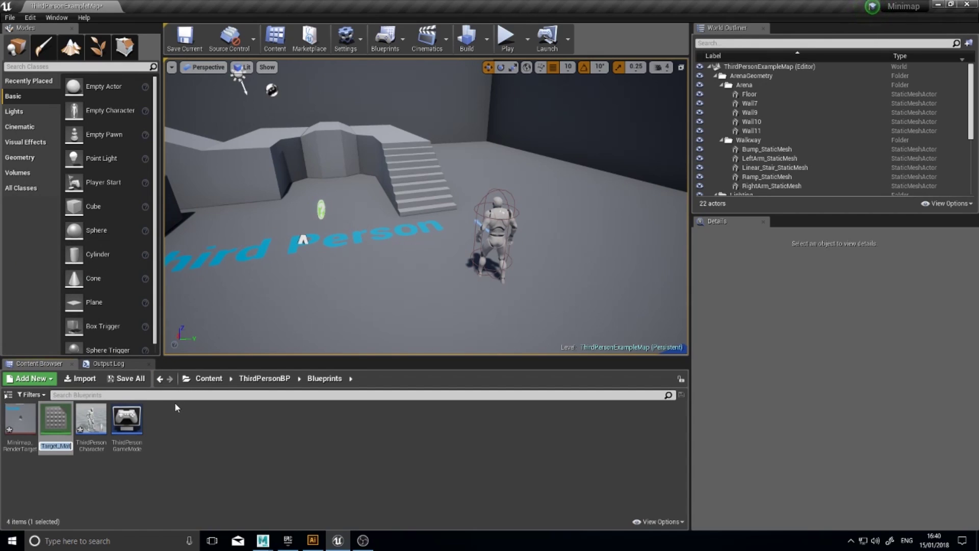
{"action": "key", "text": "Return"}
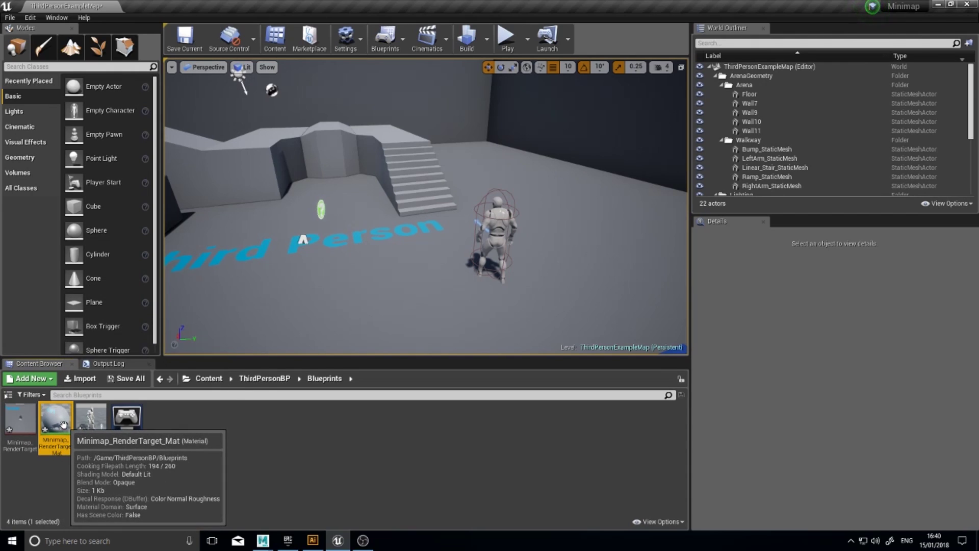
- Set Minimap_RenderTarget_Mat's domain to User Interface, wire Texture Sample RGB to Final Color, and save
{"action": "double_click", "coordinate": [63, 425]}
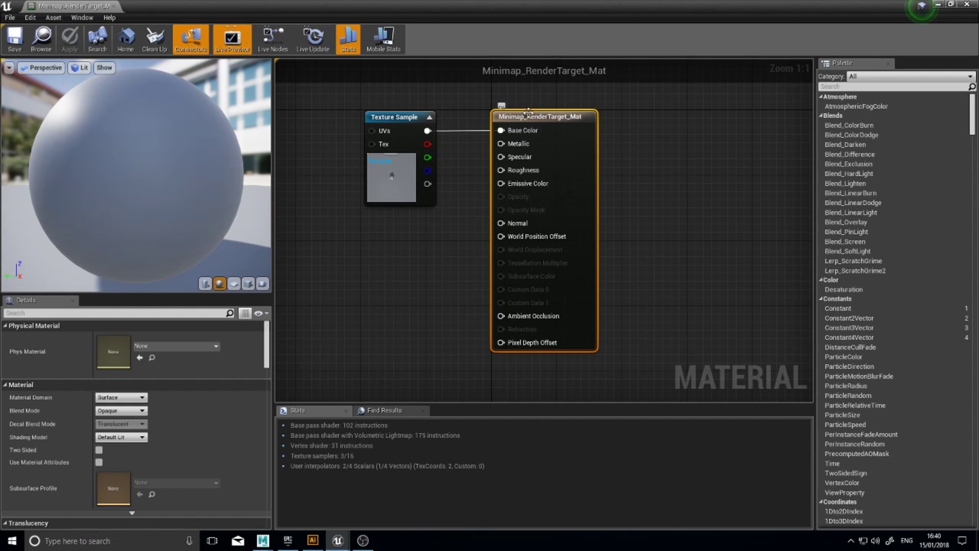
{"action": "left_click", "coordinate": [132, 398]}
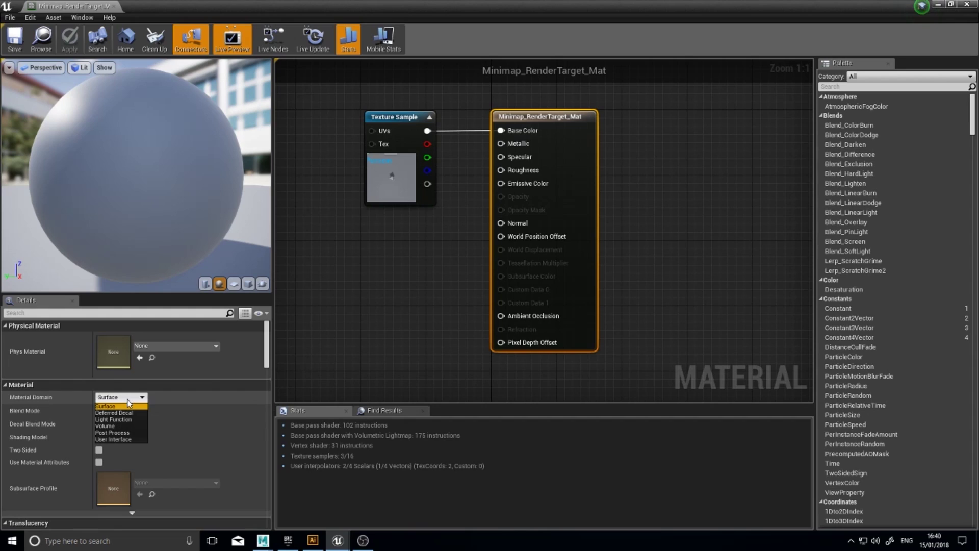
{"action": "left_click", "coordinate": [135, 440]}
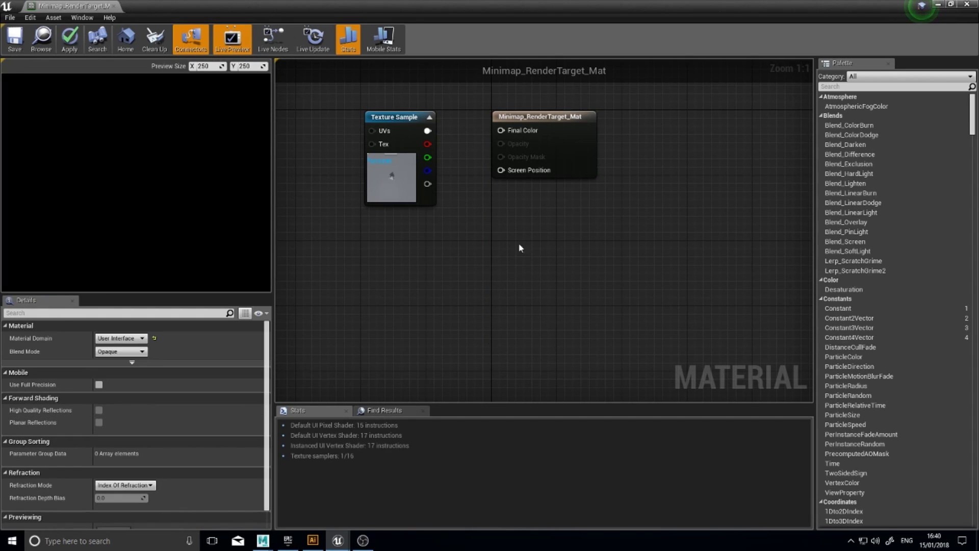
{"action": "left_click_drag", "start_coordinate": [427, 131], "coordinate": [500, 131]}
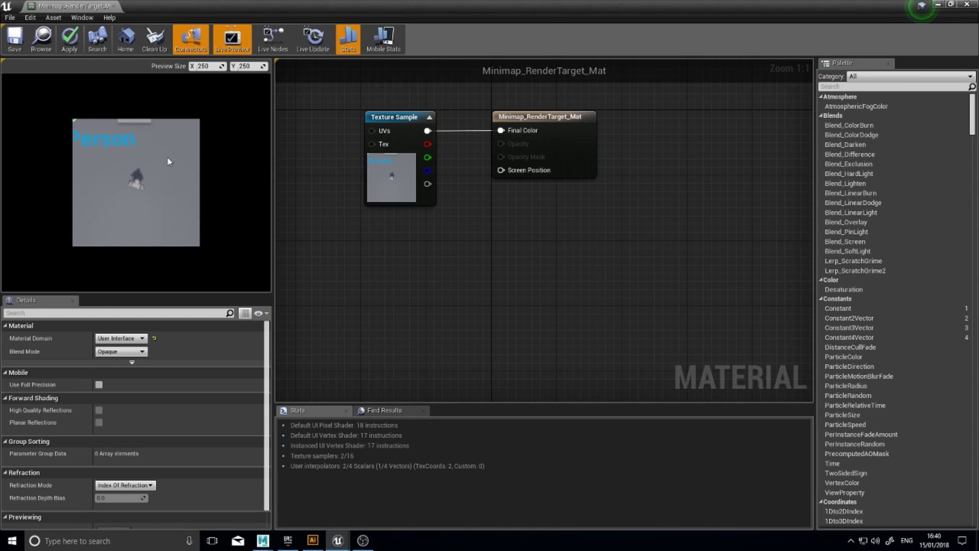
{"action": "left_click", "coordinate": [14, 46]}
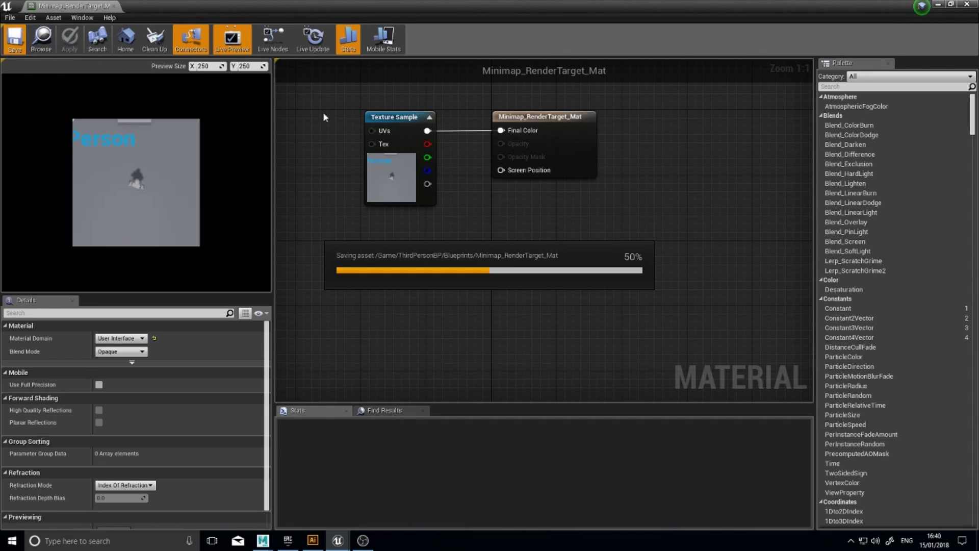
- Close the material editor and orbit the level view around the mannequin
{"action": "left_click", "coordinate": [967, 4]}
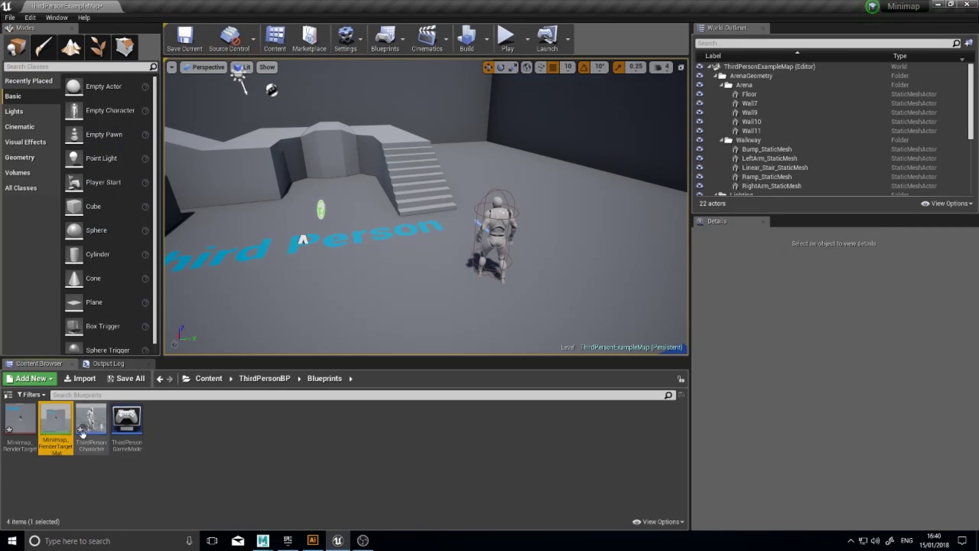
{"action": "right_click_drag", "start_coordinate": [388, 254], "coordinate": [357, 245]}
{"action": "mouse_move", "coordinate": [473, 257]}
{"action": "right_mouse_down"}
{"action": "mouse_move", "coordinate": [520, 291]}
{"action": "mouse_move", "coordinate": [530, 286]}
{"action": "mouse_move", "coordinate": [473, 257]}
{"action": "right_mouse_up"}
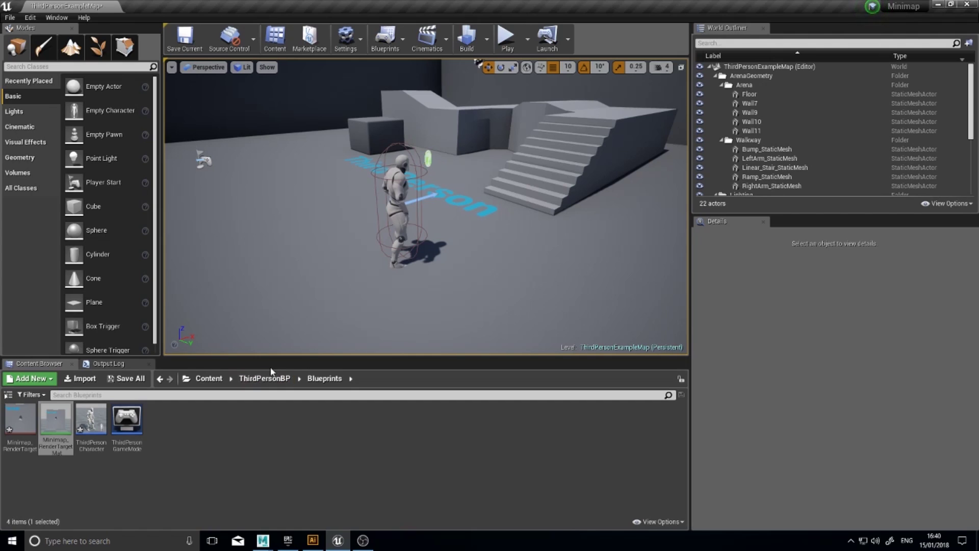
- Add a Widget Blueprint named Minimap_Widget to the Blueprints folder
{"action": "left_click", "coordinate": [29, 378]}
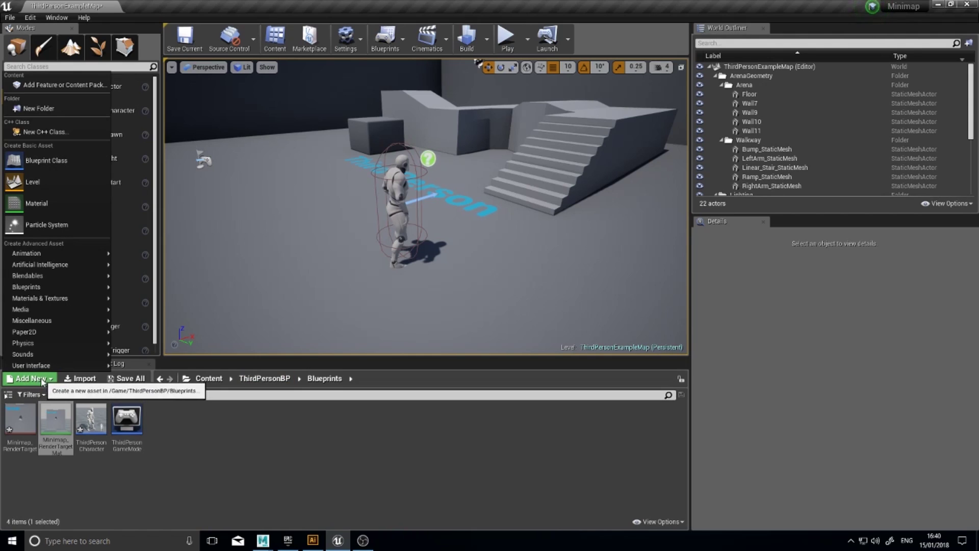
{"action": "mouse_move", "coordinate": [53, 366]}
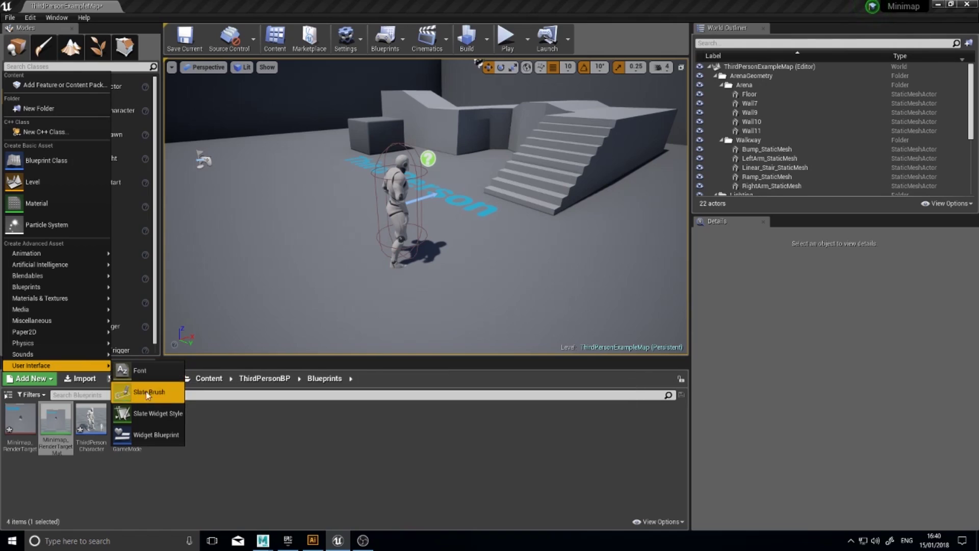
{"action": "left_click", "coordinate": [155, 435]}
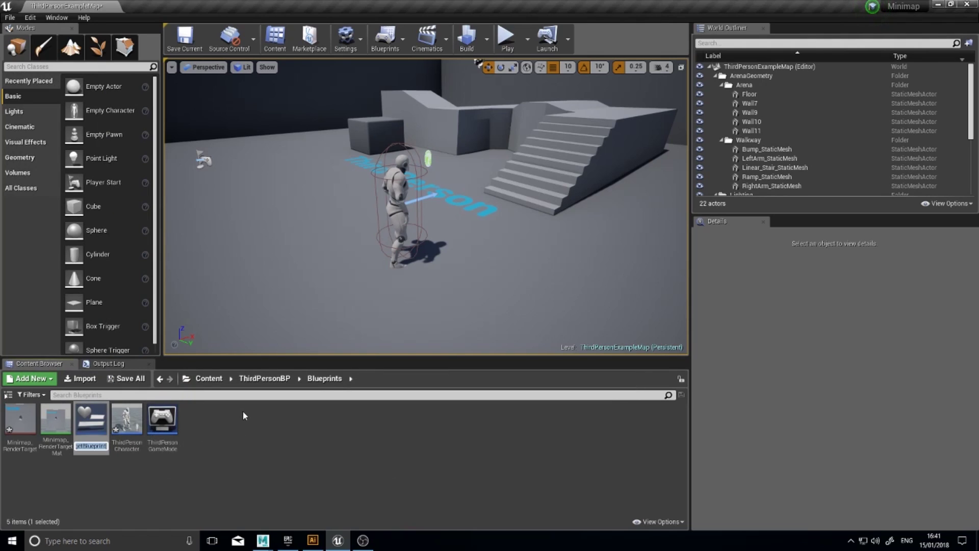
{"action": "type", "text": "Minimap"}
{"action": "type", "text": "_Widget"}
{"action": "key", "text": "Return"}
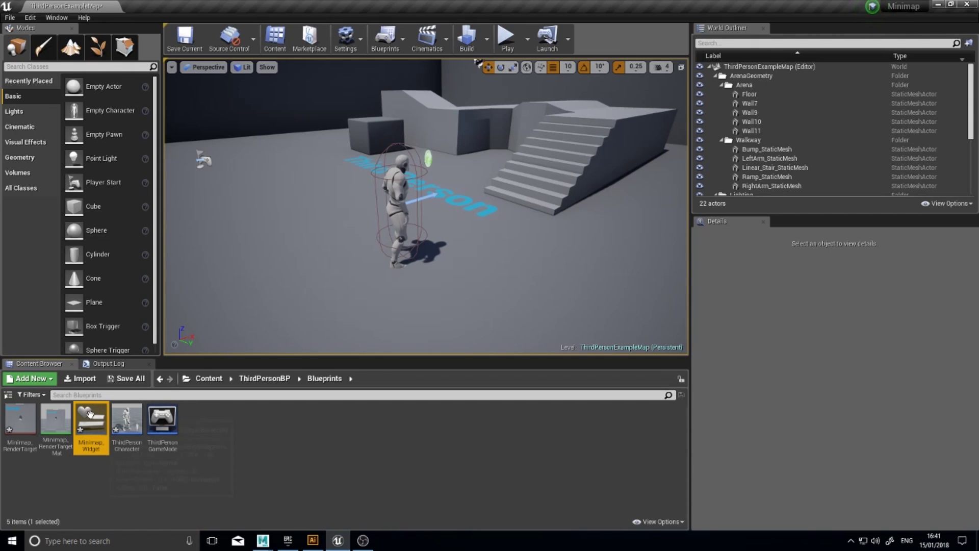
- Add an Image to the Minimap_Widget canvas at position 60, 64, sized 256×256
{"action": "double_click", "coordinate": [94, 421]}
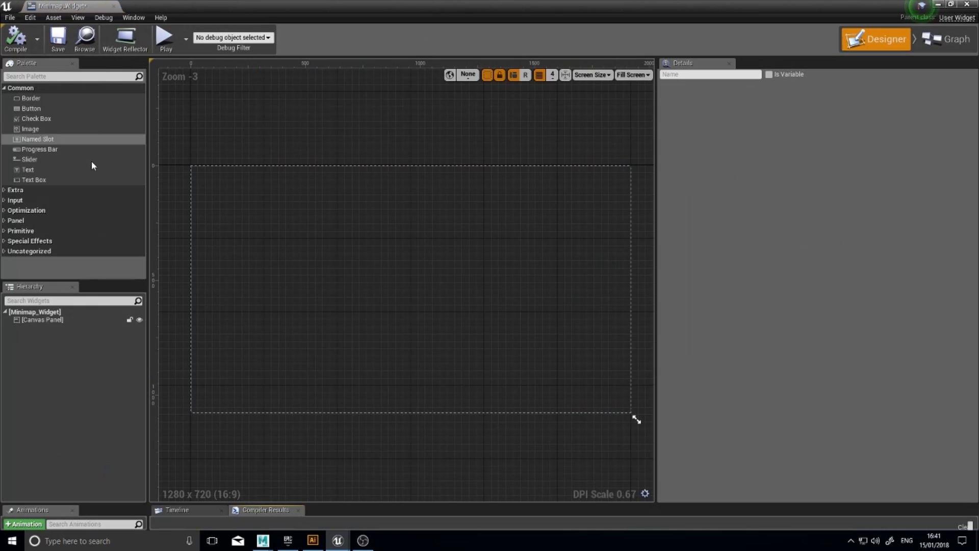
{"action": "right_click_drag", "start_coordinate": [327, 249], "coordinate": [301, 221]}
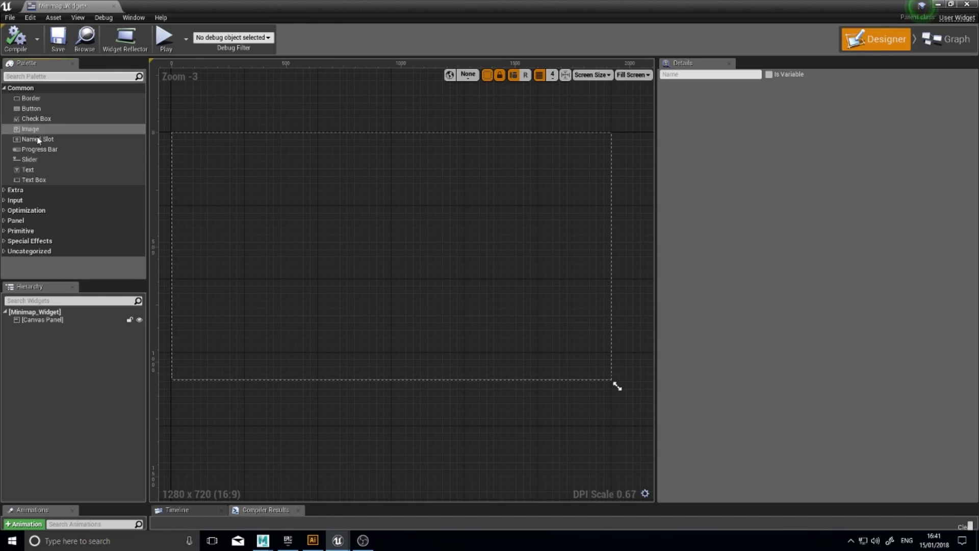
{"action": "left_click_drag", "start_coordinate": [29, 130], "coordinate": [246, 210]}
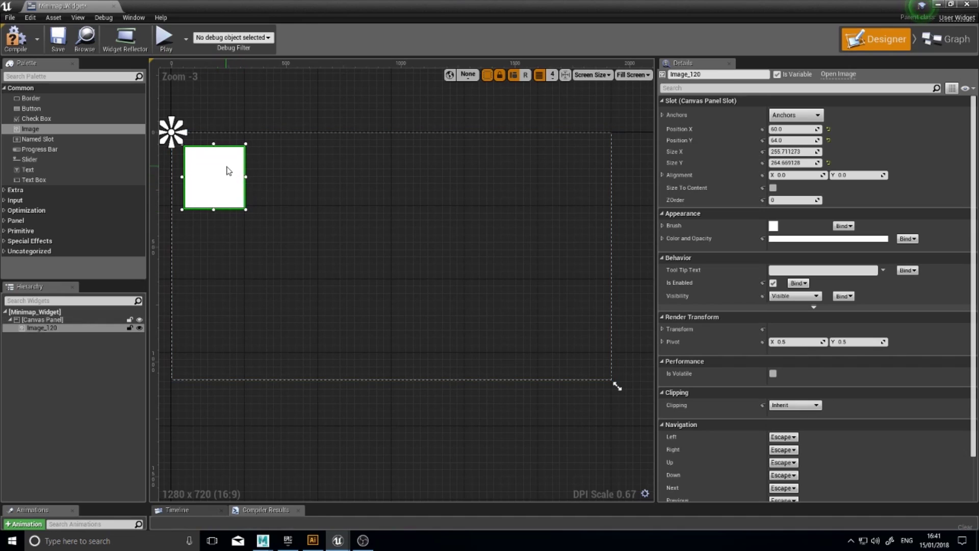
{"action": "left_click", "coordinate": [793, 151]}
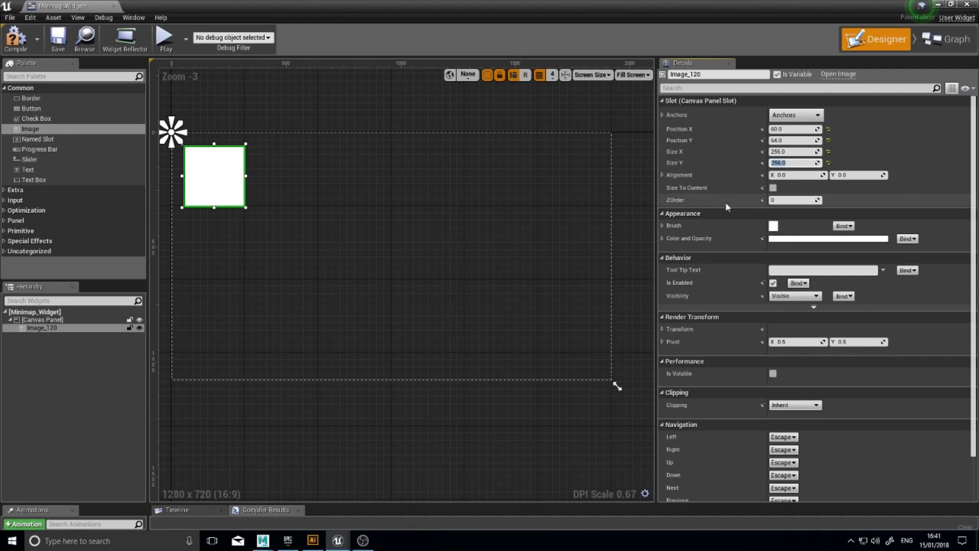
{"action": "left_click", "coordinate": [662, 225]}
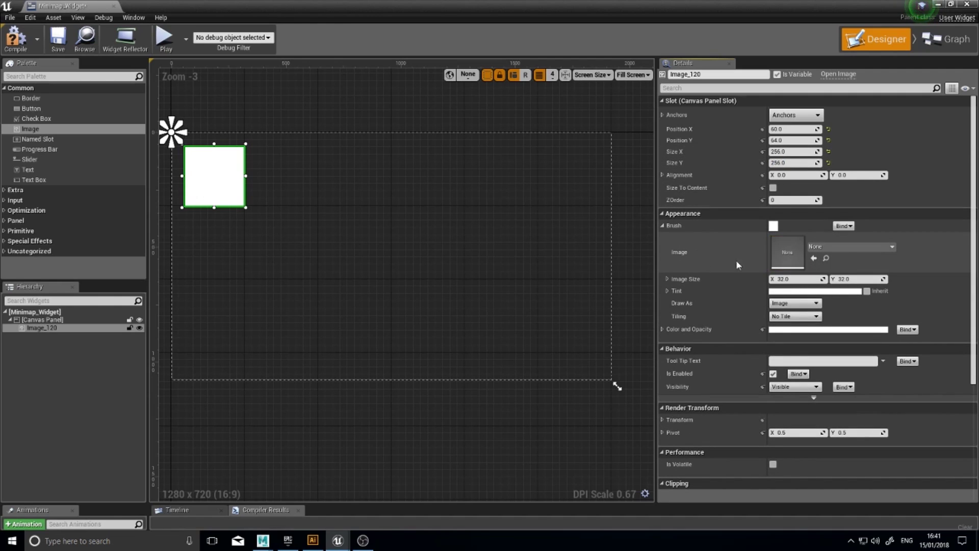
- Set the image brush to Minimap_RenderTarget_Mat, then save and close the widget editor
{"action": "left_click", "coordinate": [843, 247]}
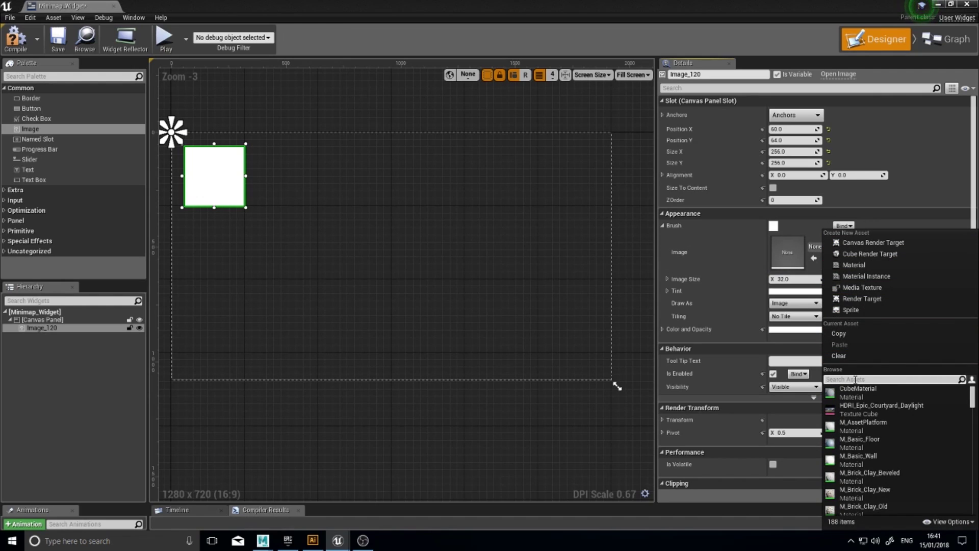
{"action": "type", "text": "minimap"}
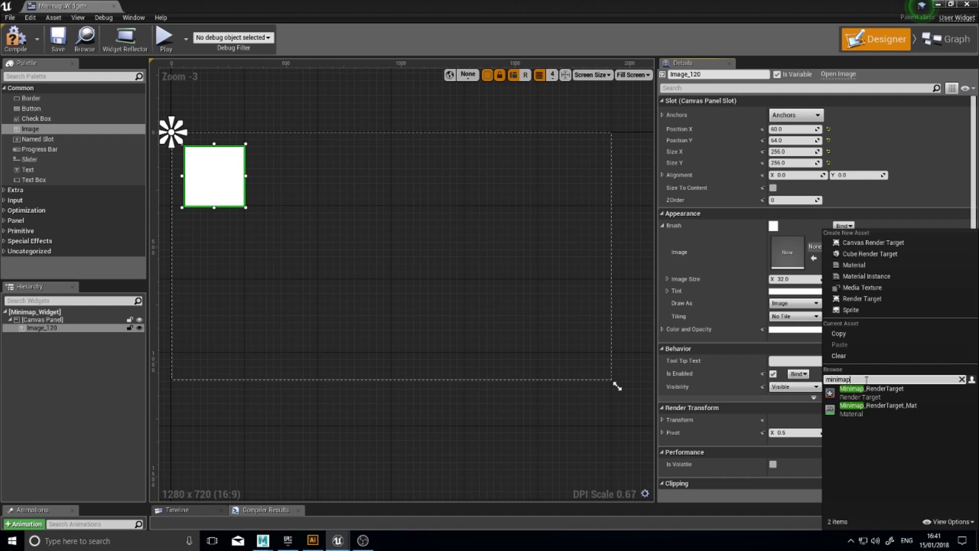
{"action": "left_click", "coordinate": [877, 405]}
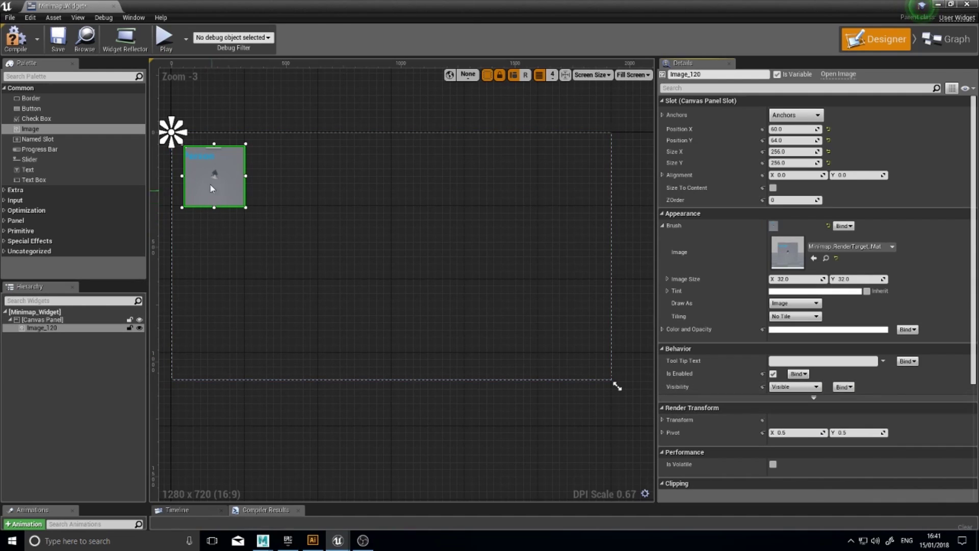
{"action": "left_click", "coordinate": [58, 38]}
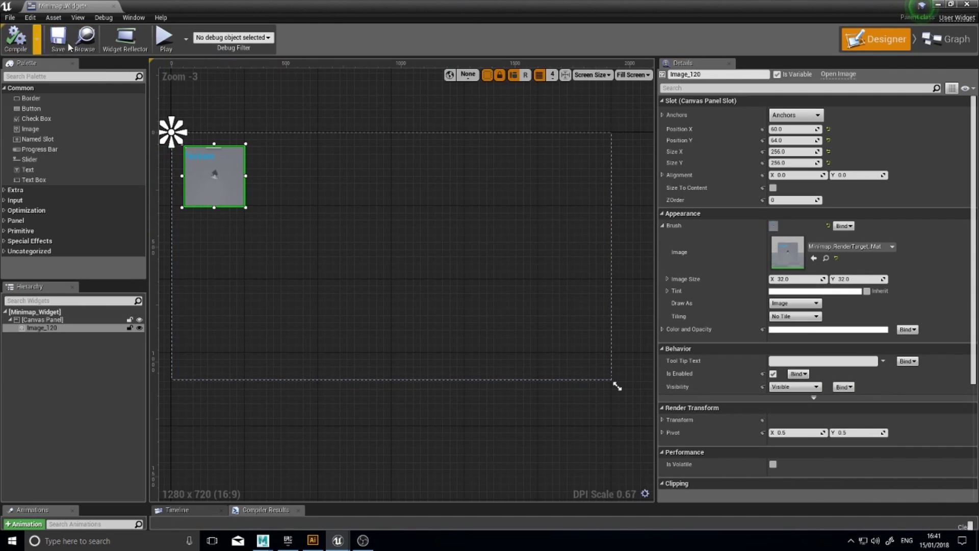
{"action": "left_click", "coordinate": [966, 5]}
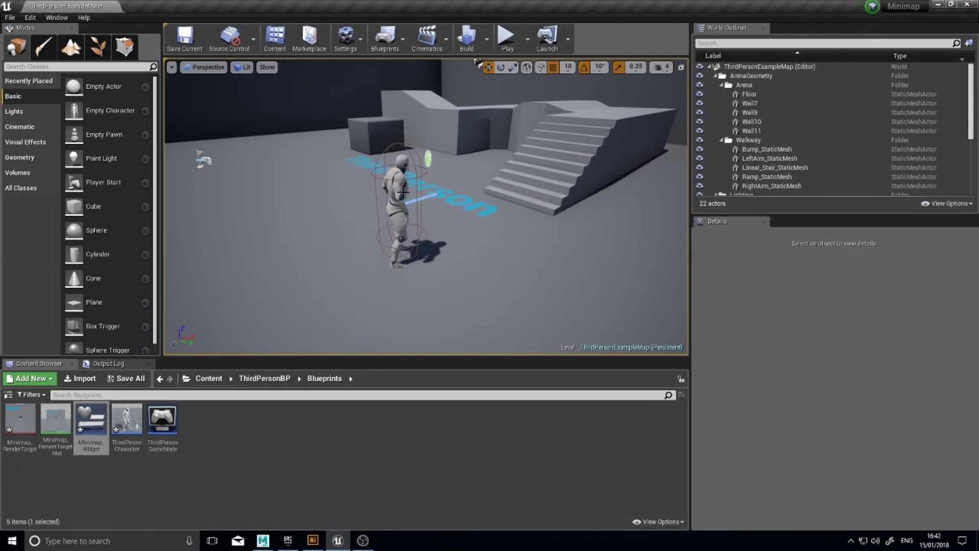
- Open the ThirdPersonExampleMap Level Blueprint from the Blueprints toolbar menu
{"action": "right_click_drag", "start_coordinate": [402, 219], "coordinate": [403, 225]}
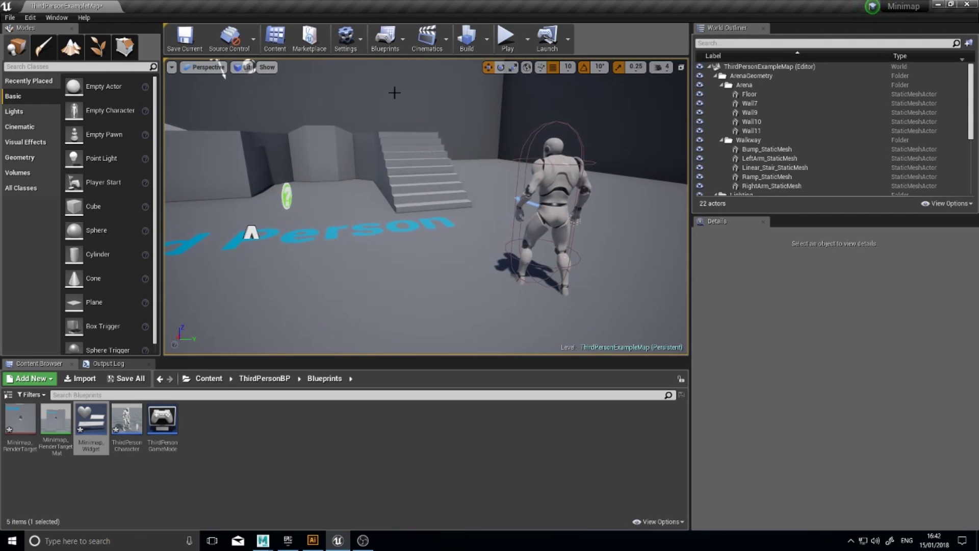
{"action": "left_click", "coordinate": [398, 49]}
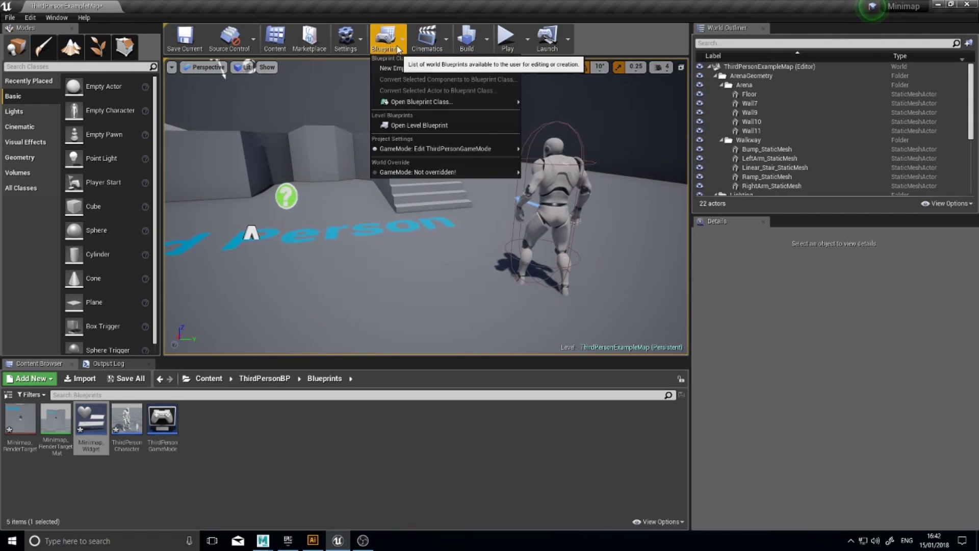
{"action": "left_click", "coordinate": [410, 125]}
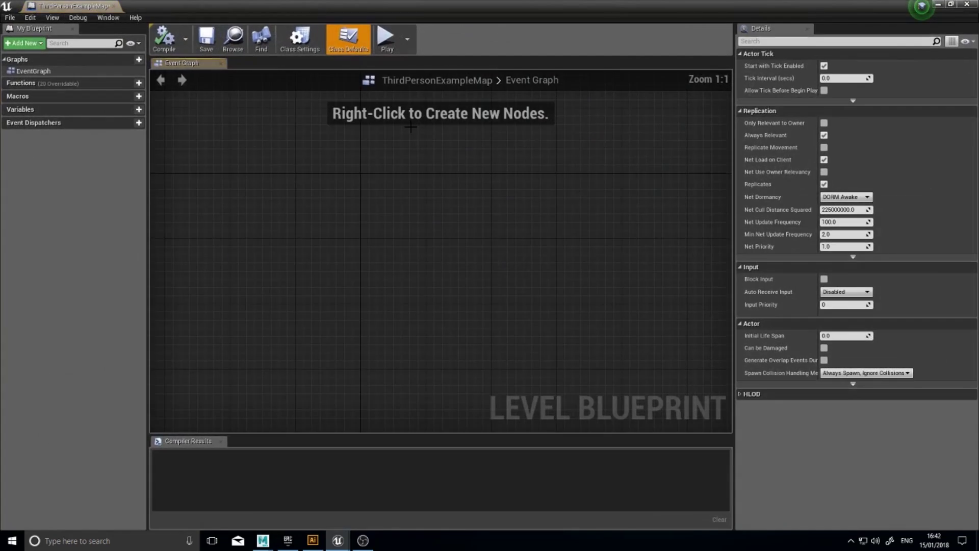
- Place an Event BeginPlay node in the level's Event Graph
{"action": "right_click", "coordinate": [342, 171]}
{"action": "type", "text": "beginplay"}
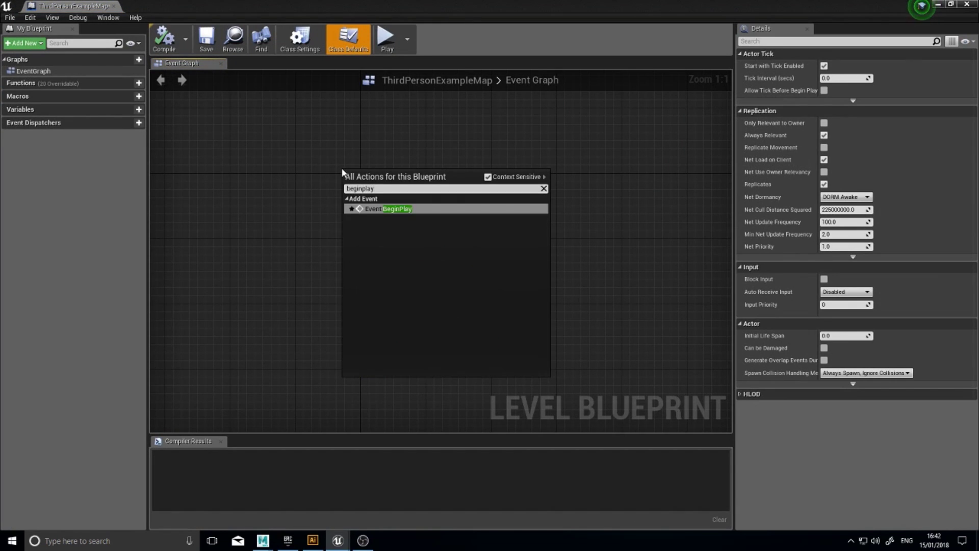
{"action": "key", "text": "Return"}
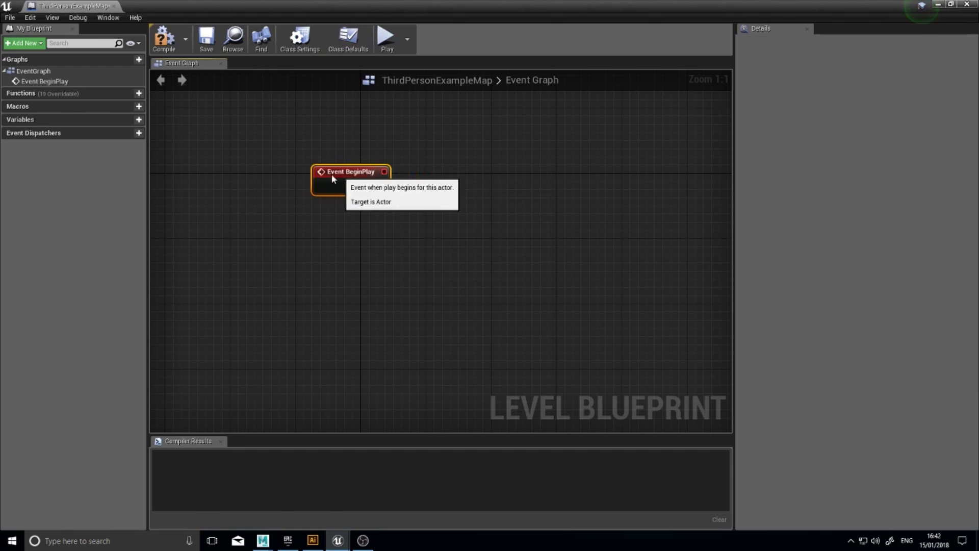
{"action": "mouse_move", "coordinate": [359, 173]}
{"action": "left_mouse_down"}
{"action": "mouse_move", "coordinate": [294, 172]}
{"action": "mouse_move", "coordinate": [361, 194]}
{"action": "mouse_move", "coordinate": [392, 190]}
{"action": "mouse_move", "coordinate": [377, 240]}
{"action": "mouse_move", "coordinate": [413, 185]}
{"action": "mouse_move", "coordinate": [345, 185]}
{"action": "left_mouse_up"}
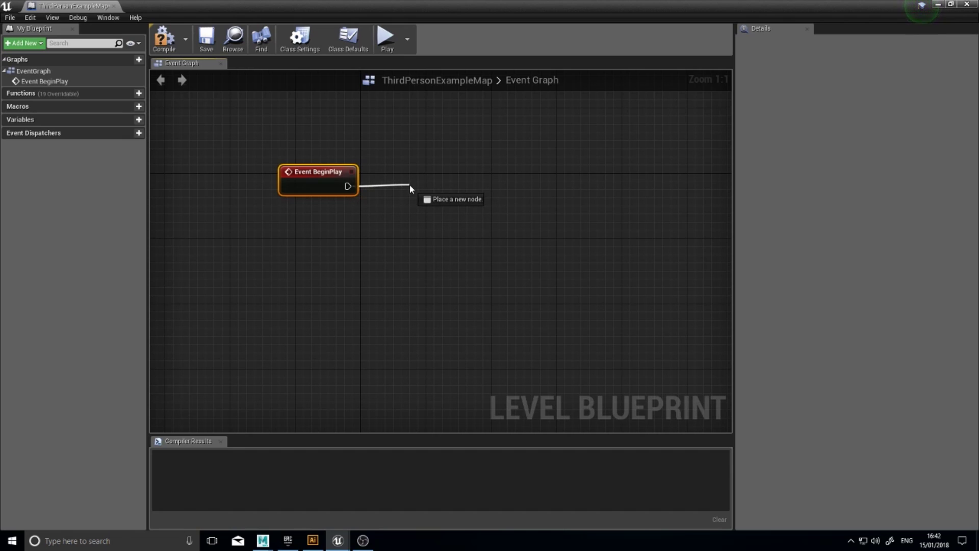
- Wire BeginPlay into a Create Widget node with class Minimap_Widget
{"action": "left_click_drag", "start_coordinate": [412, 191], "coordinate": [417, 186]}
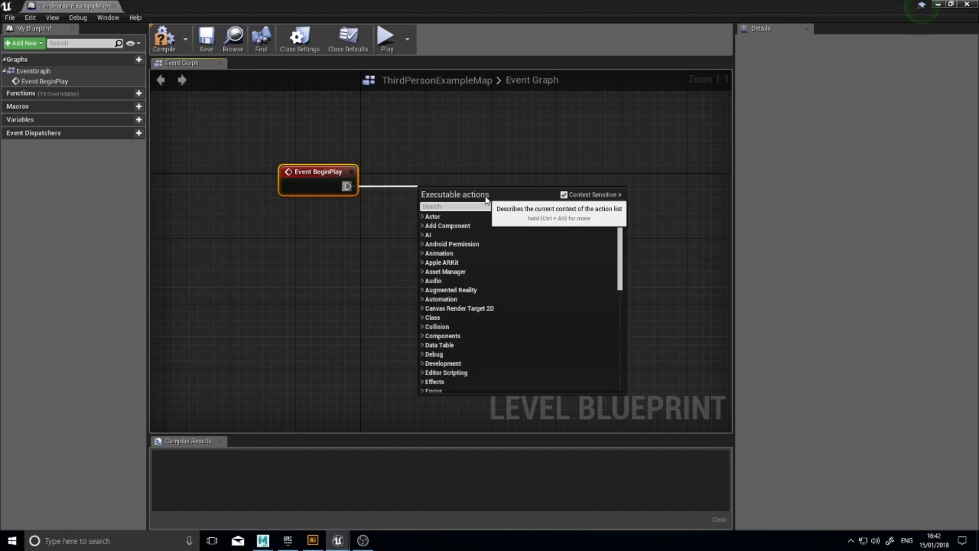
{"action": "type", "text": "create widge"}
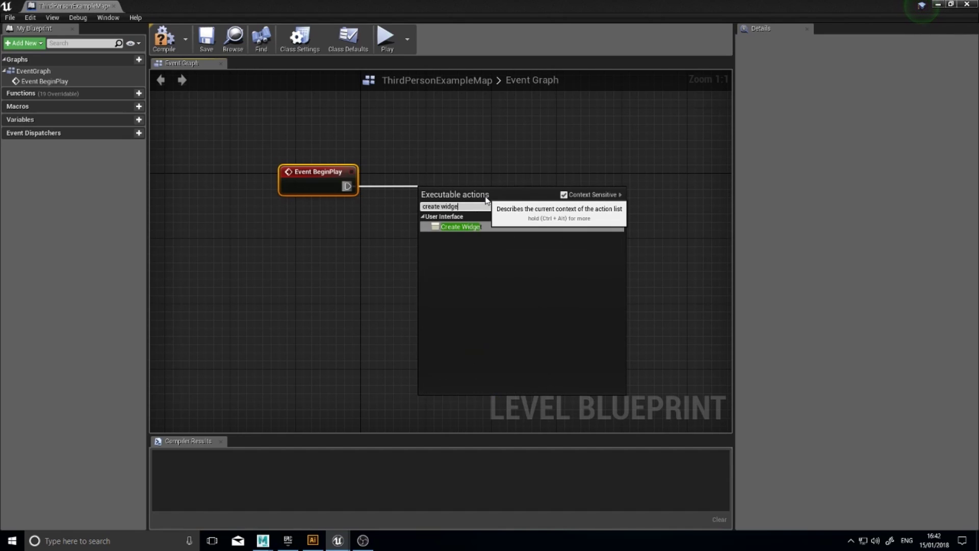
{"action": "left_click", "coordinate": [474, 226]}
{"action": "mouse_move", "coordinate": [470, 192]}
{"action": "left_mouse_down"}
{"action": "mouse_move", "coordinate": [463, 183]}
{"action": "mouse_move", "coordinate": [471, 175]}
{"action": "left_mouse_up"}
{"action": "left_click", "coordinate": [472, 200]}
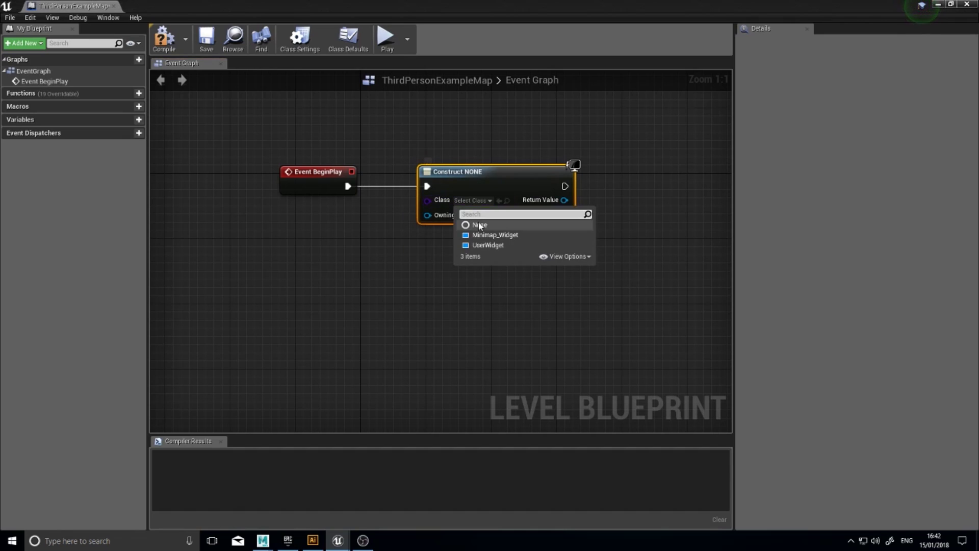
{"action": "left_click", "coordinate": [483, 235]}
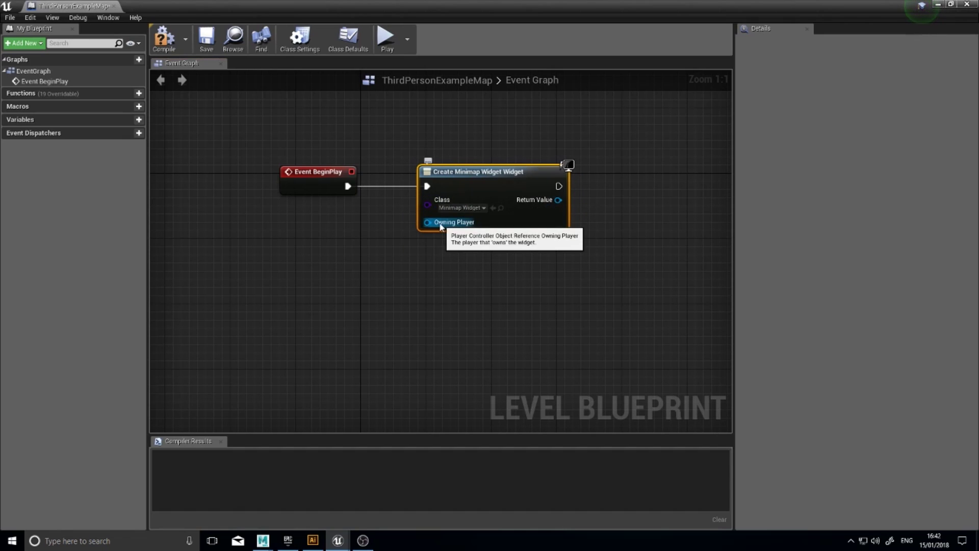
- Connect Get Player Controller to the widget node's Owning Player pin
{"action": "left_click_drag", "start_coordinate": [433, 224], "coordinate": [327, 271]}
{"action": "type", "text": "pl"}
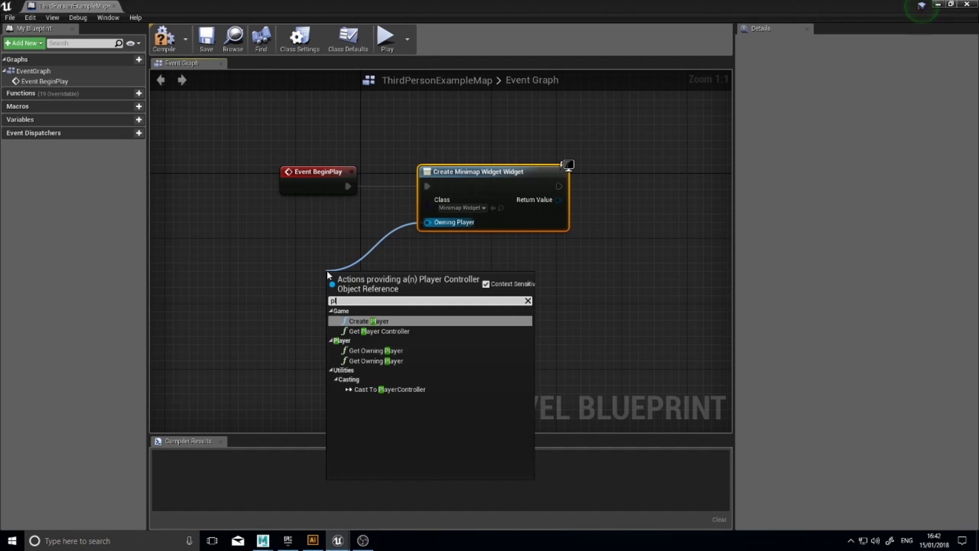
{"action": "type", "text": "ayer con"}
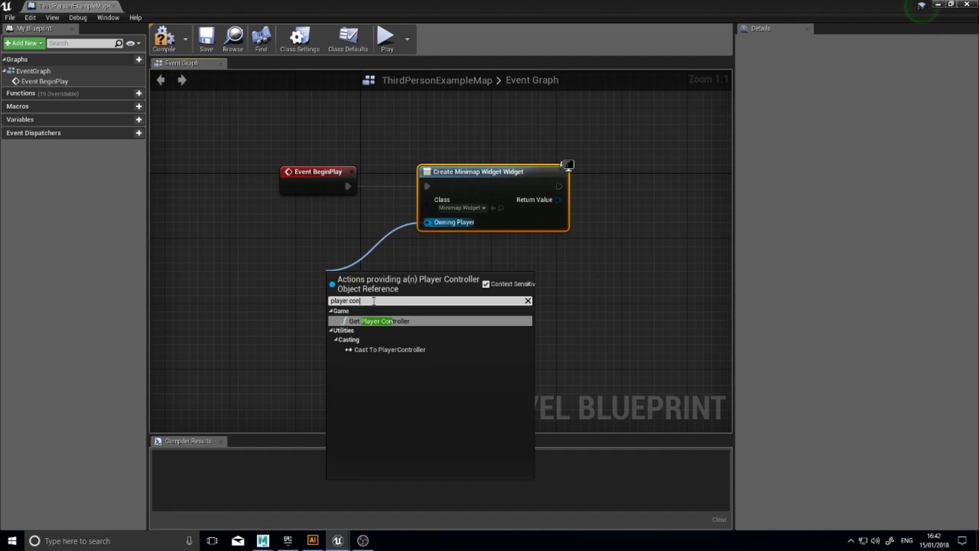
{"action": "left_click", "coordinate": [380, 321]}
{"action": "left_click_drag", "start_coordinate": [416, 282], "coordinate": [341, 235]}
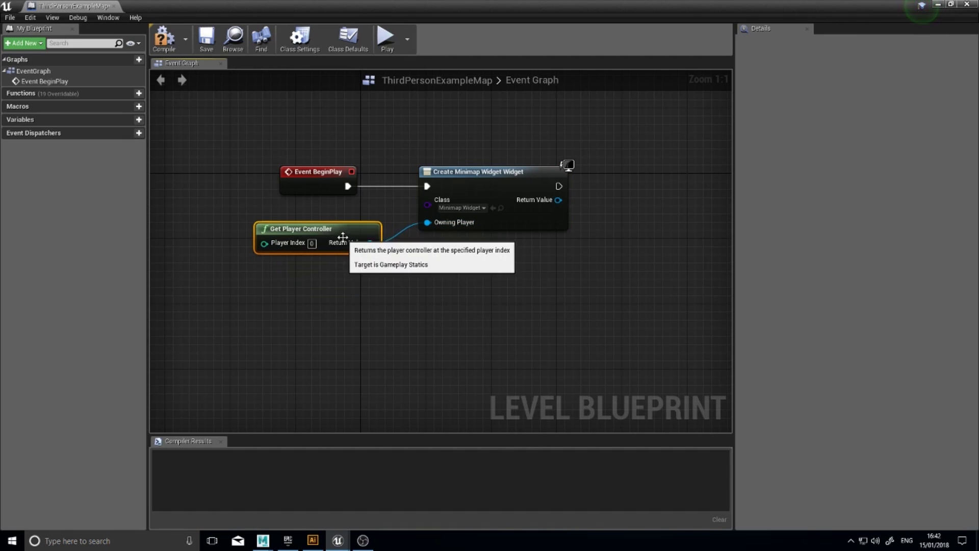
{"action": "right_click_drag", "start_coordinate": [536, 277], "coordinate": [375, 292]}
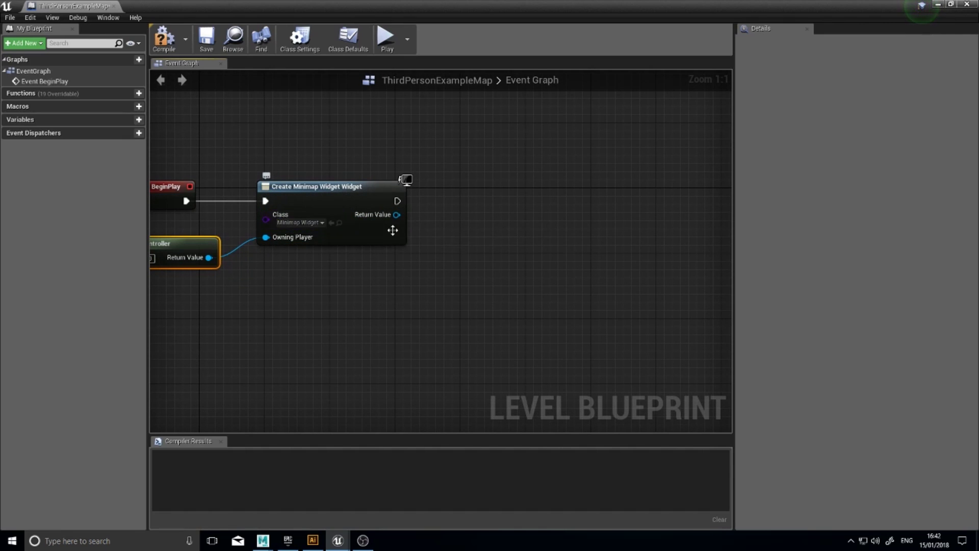
- Promote the created widget's Return Value to a variable named MinimapWidget
{"action": "right_click_drag", "start_coordinate": [398, 232], "coordinate": [341, 243]}
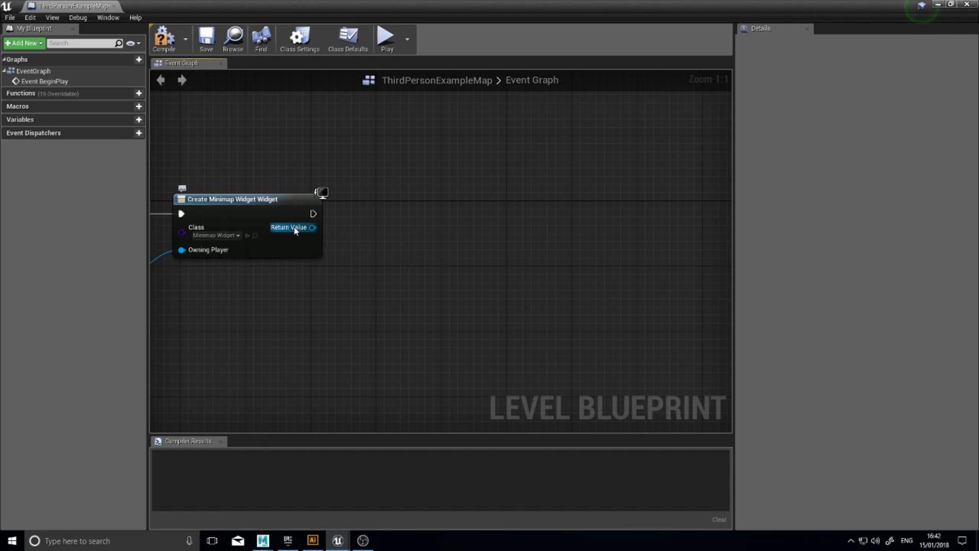
{"action": "left_click_drag", "start_coordinate": [310, 228], "coordinate": [355, 226]}
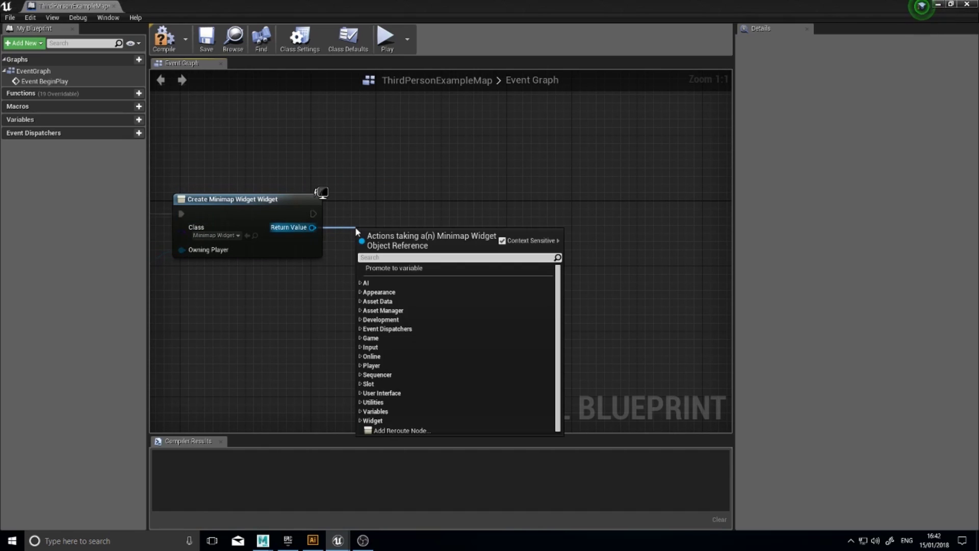
{"action": "left_click", "coordinate": [375, 270]}
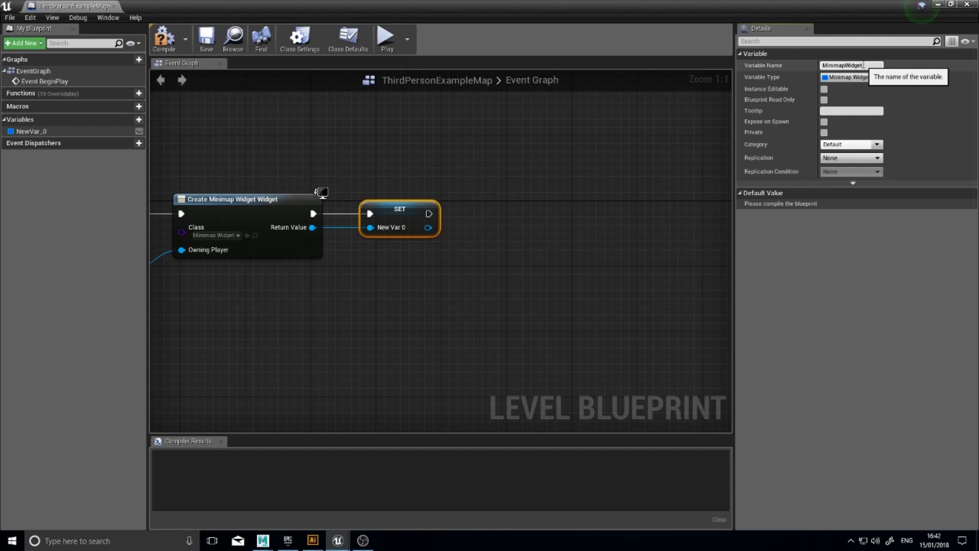
{"action": "key", "text": "Return"}
- Connect the SET node to Add to Viewport and compile the level blueprint
{"action": "right_click_drag", "start_coordinate": [540, 141], "coordinate": [413, 137]}
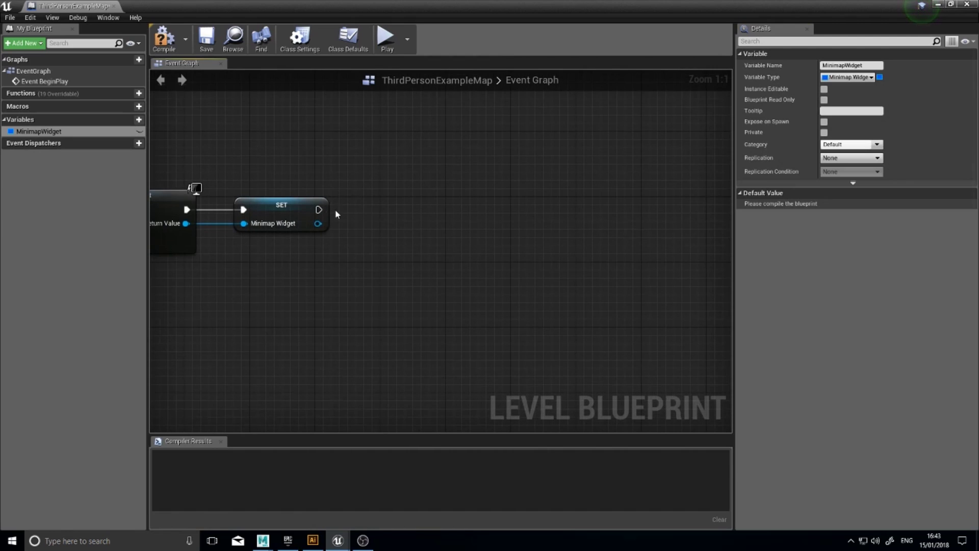
{"action": "left_click_drag", "start_coordinate": [316, 223], "coordinate": [383, 225]}
{"action": "type", "text": "addto"}
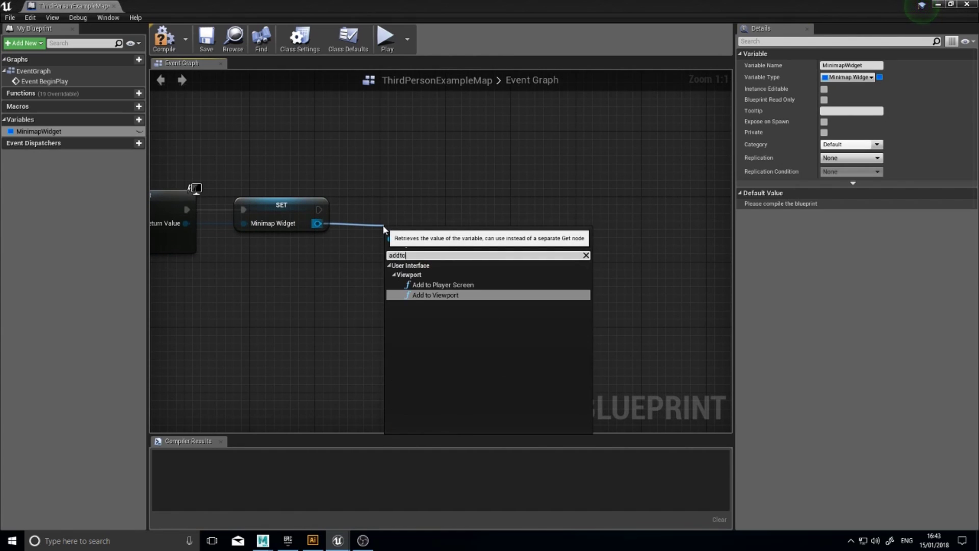
{"action": "left_click", "coordinate": [437, 296]}
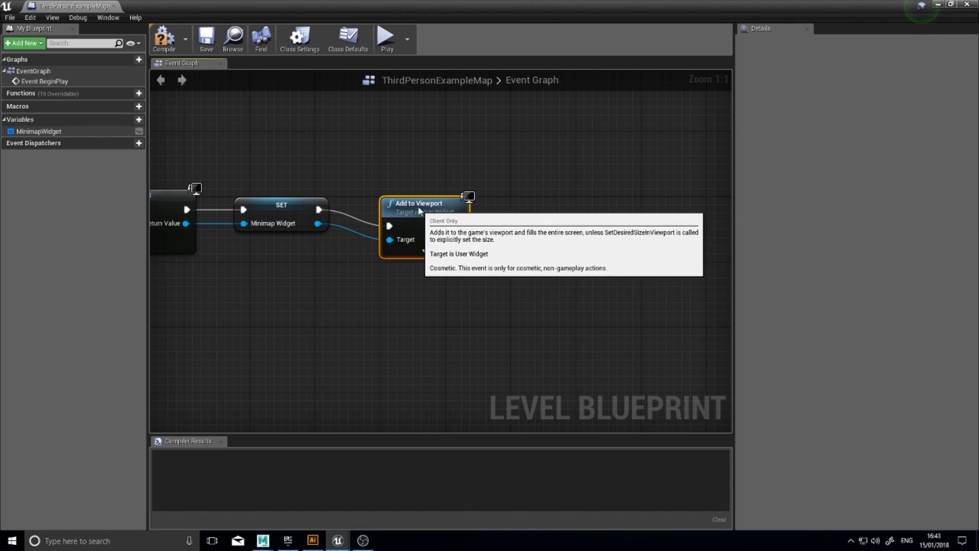
{"action": "left_click", "coordinate": [172, 47]}
{"action": "left_click", "coordinate": [967, 5]}
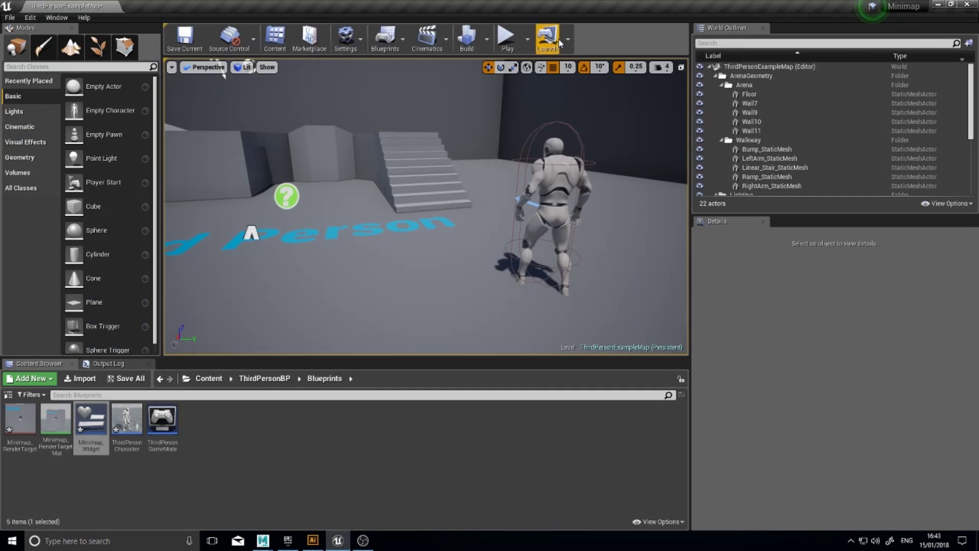
{"action": "left_click", "coordinate": [507, 36]}
{"action": "key", "text": "w"}
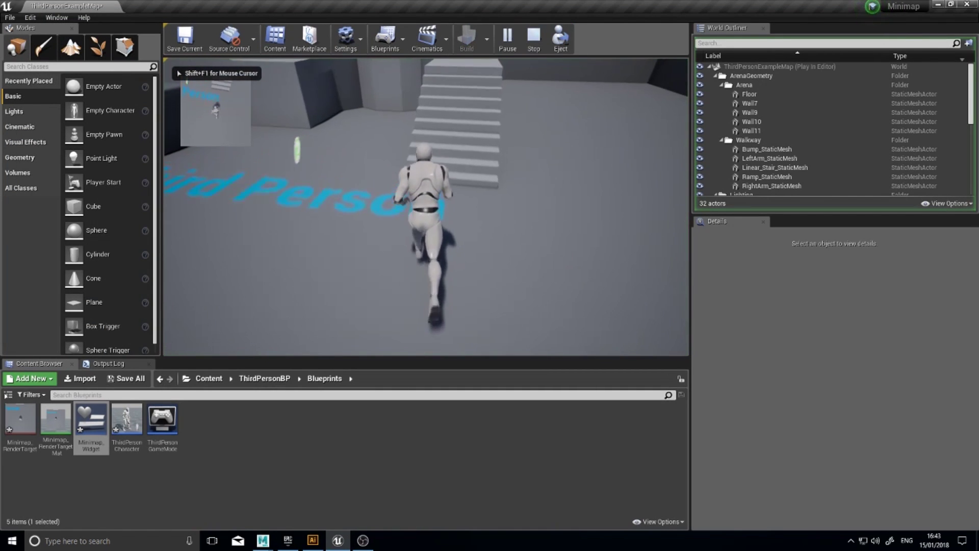
{"action": "key", "text": "w"}
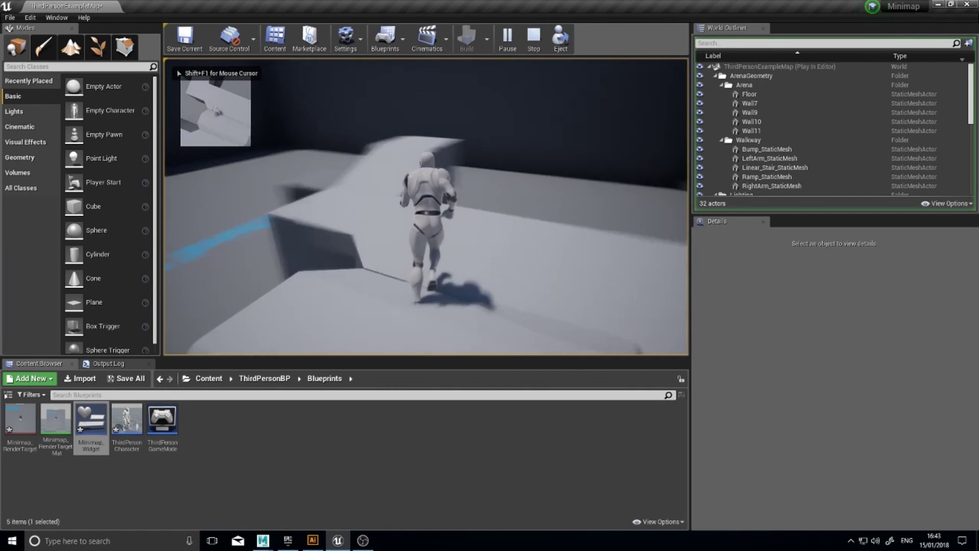
{"action": "key", "text": "w"}
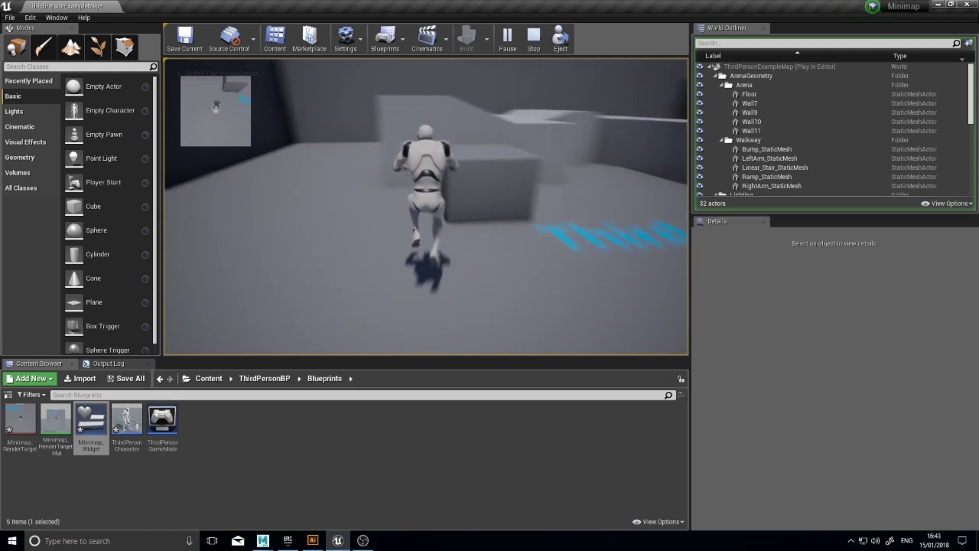
{"action": "key", "text": "space"}
{"action": "key", "text": "w"}
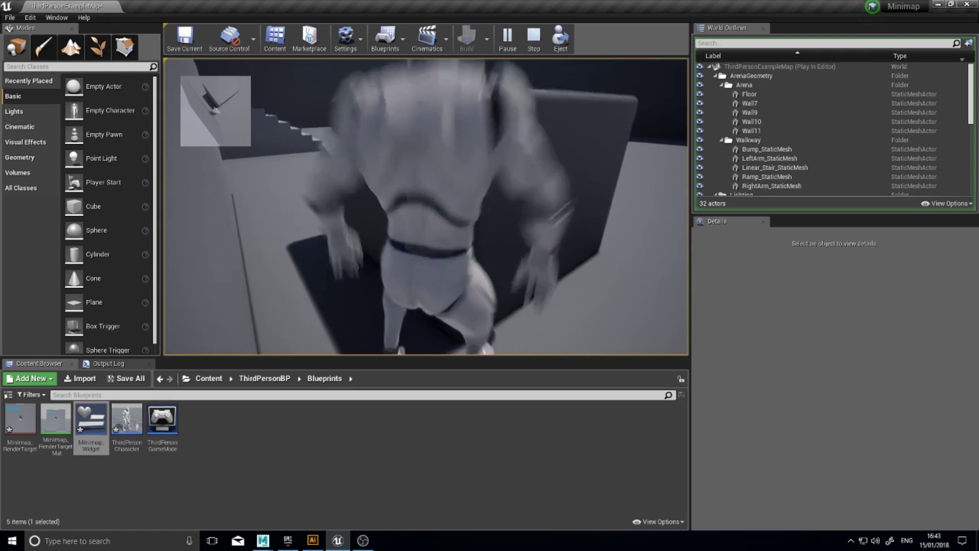
{"action": "key", "text": "space"}
{"action": "key", "text": "w"}
{"action": "key", "text": "d"}
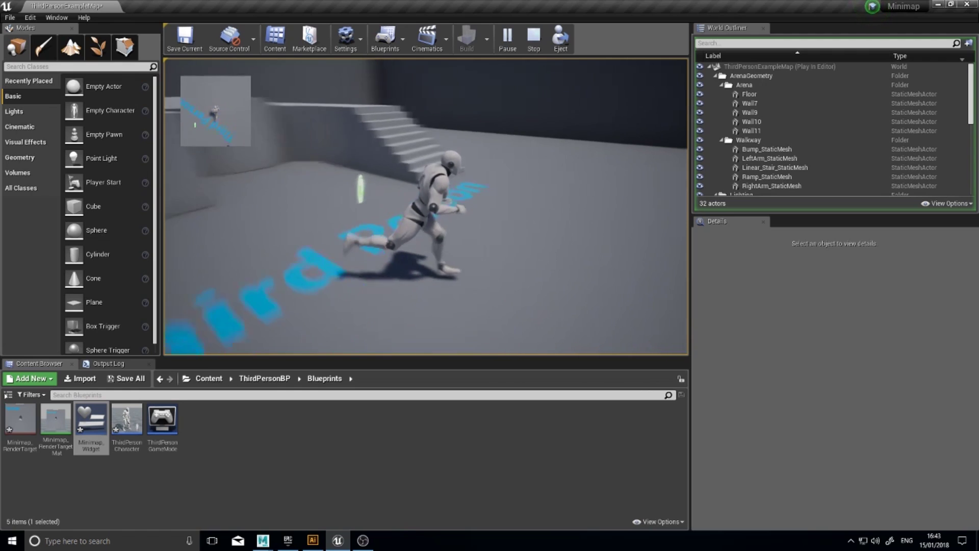
{"action": "key", "text": "w"}
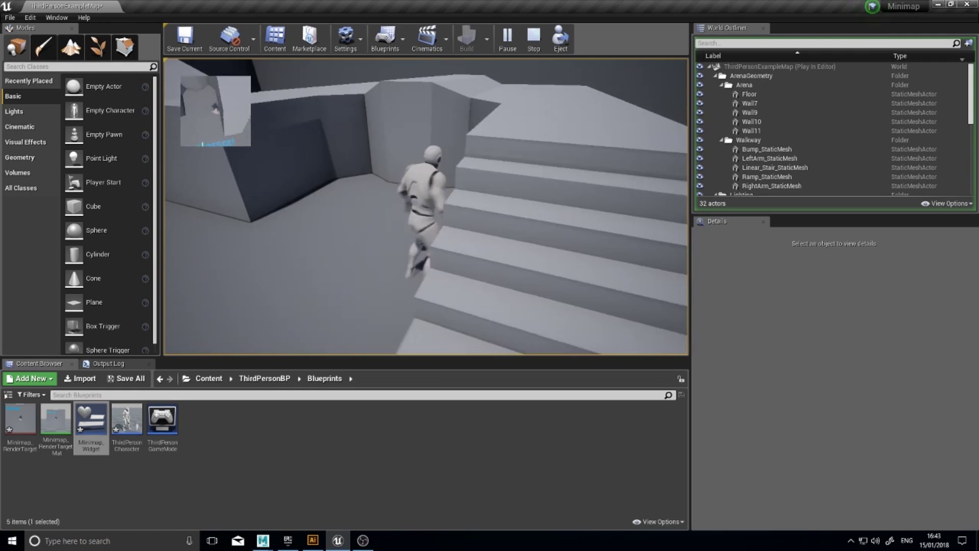
{"action": "key", "text": "s"}
{"action": "key", "text": "d"}
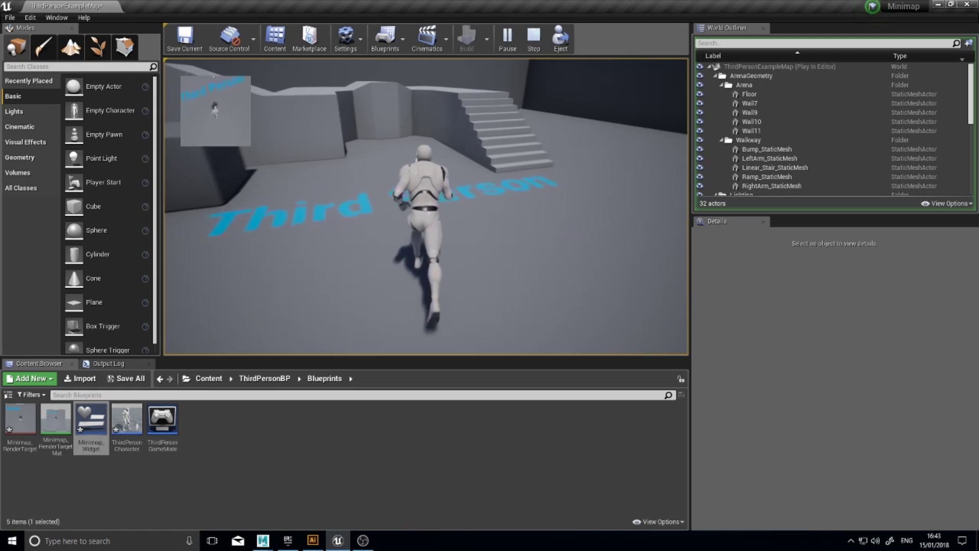
{"action": "key", "text": "Escape"}
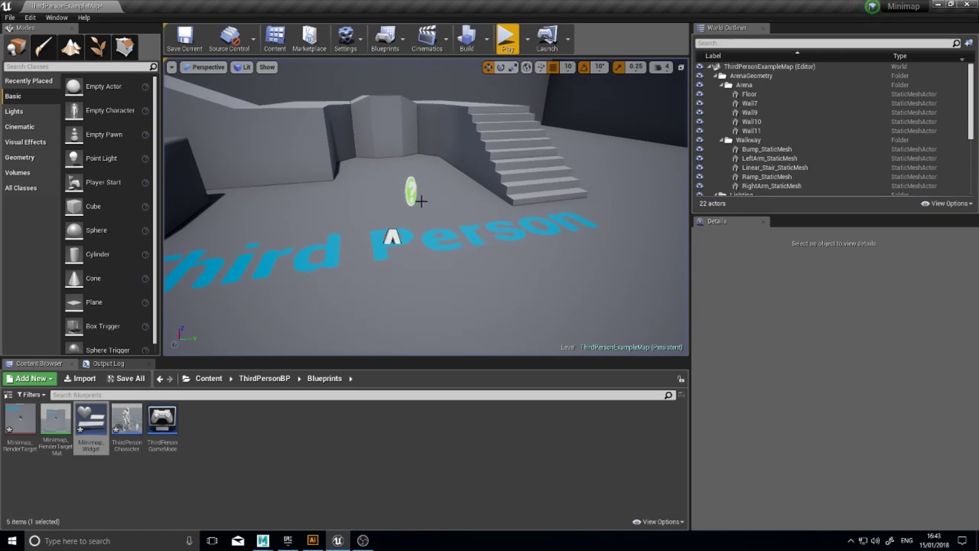
- Turn off Inherit Pitch, Inherit Yaw and Inherit Roll on the ThirdPersonCharacter's SpringArm
{"action": "double_click", "coordinate": [127, 429]}
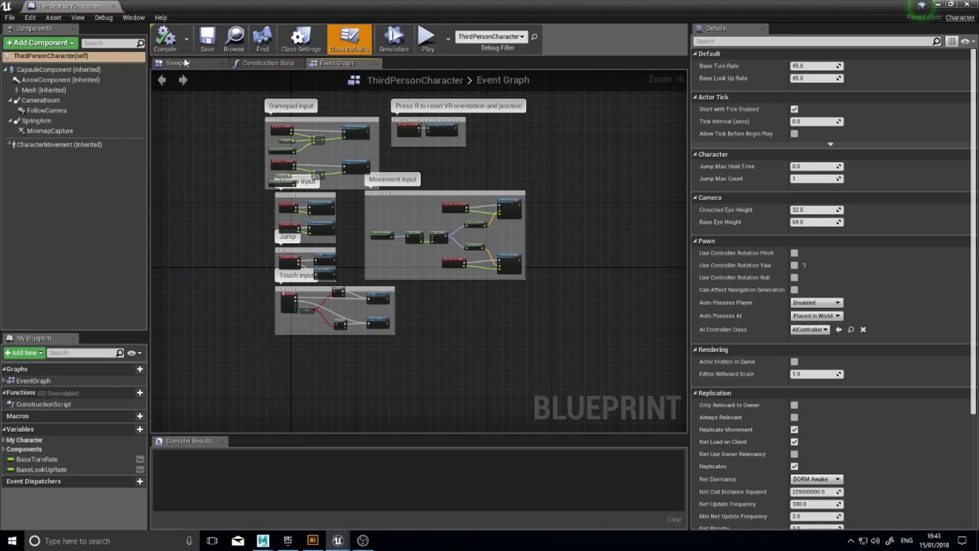
{"action": "left_click", "coordinate": [176, 63]}
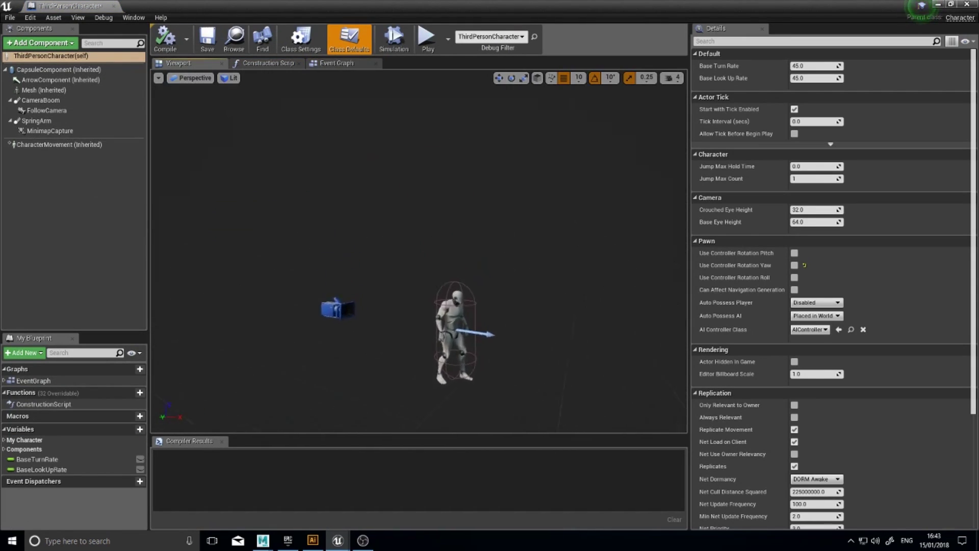
{"action": "left_click", "coordinate": [46, 121]}
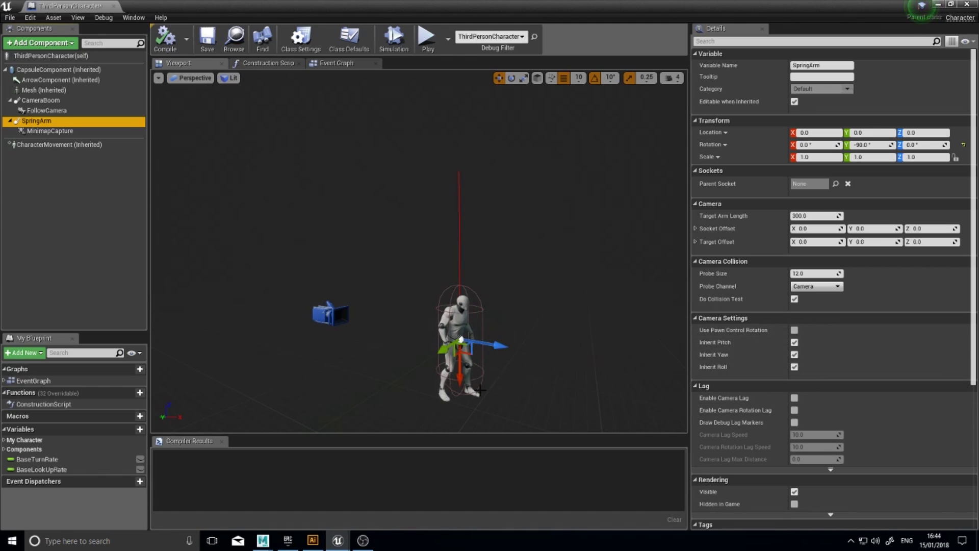
{"action": "left_click", "coordinate": [794, 342]}
{"action": "left_click", "coordinate": [794, 354]}
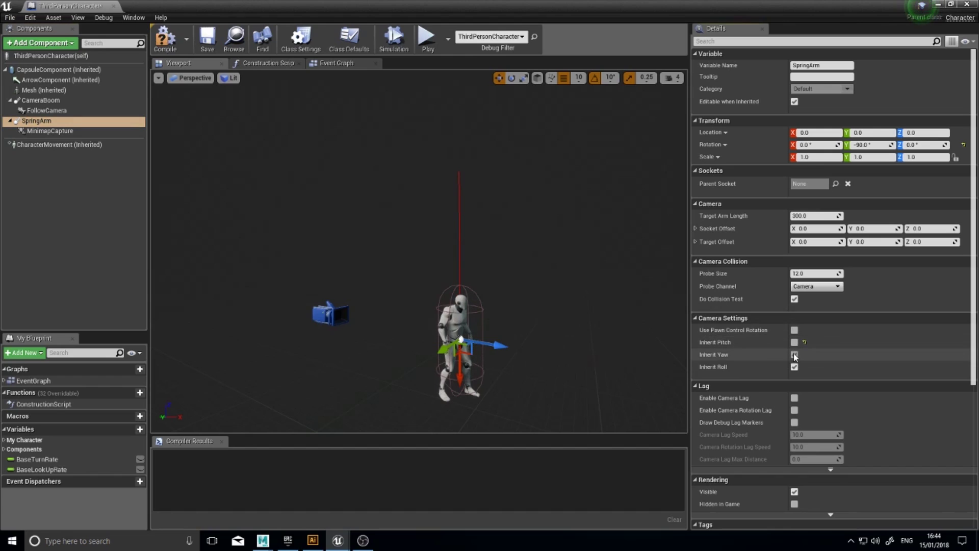
{"action": "left_click", "coordinate": [794, 366]}
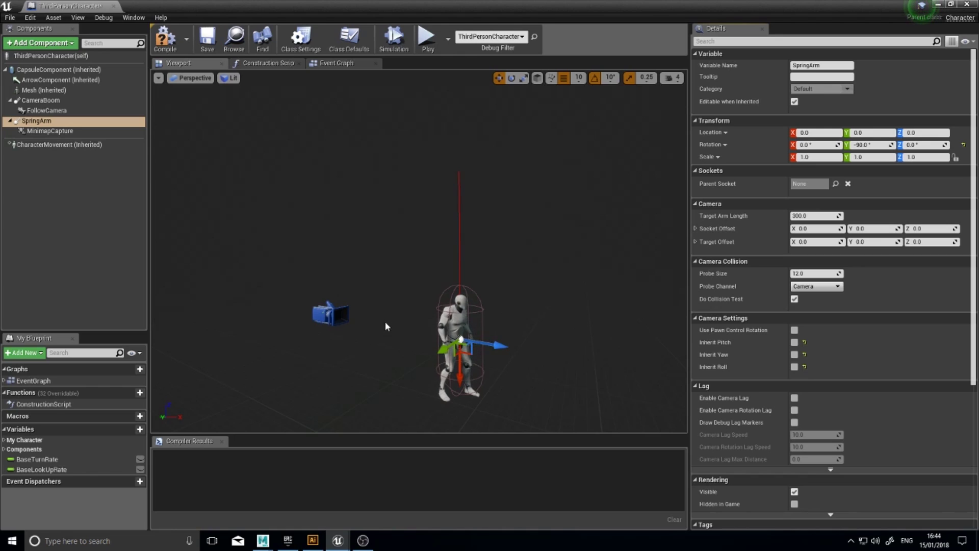
- Set MinimapCapture's Projection Type to Orthographic with an Ortho Width of 1000
{"action": "left_click", "coordinate": [64, 131]}
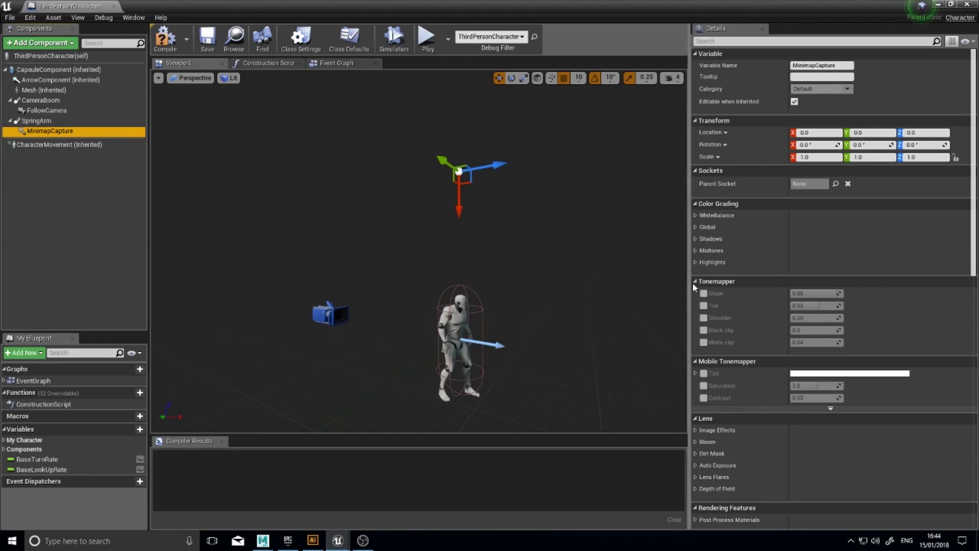
{"action": "scroll", "coordinate": [777, 287], "scroll_direction": "down", "scroll_amount": 10}
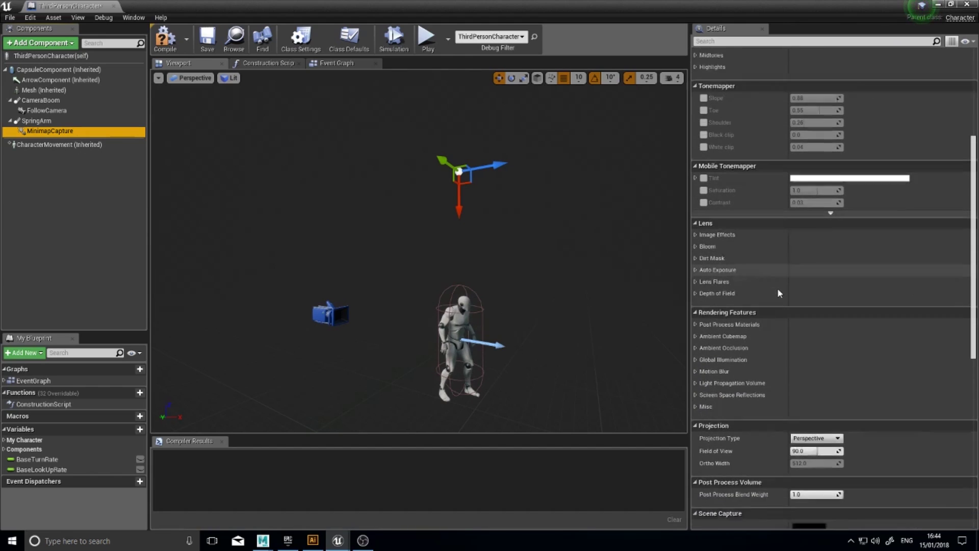
{"action": "scroll", "coordinate": [777, 288], "scroll_direction": "down", "scroll_amount": 1}
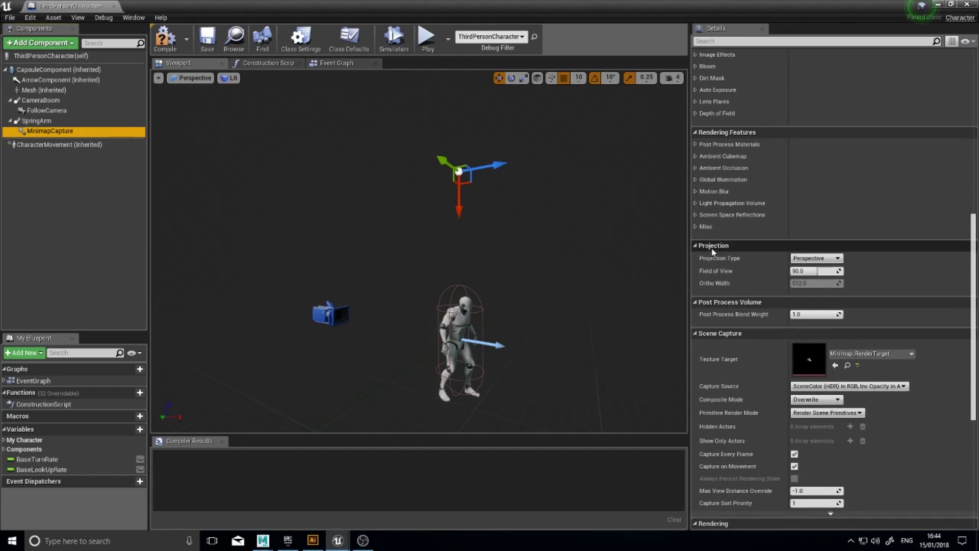
{"action": "left_click", "coordinate": [818, 273]}
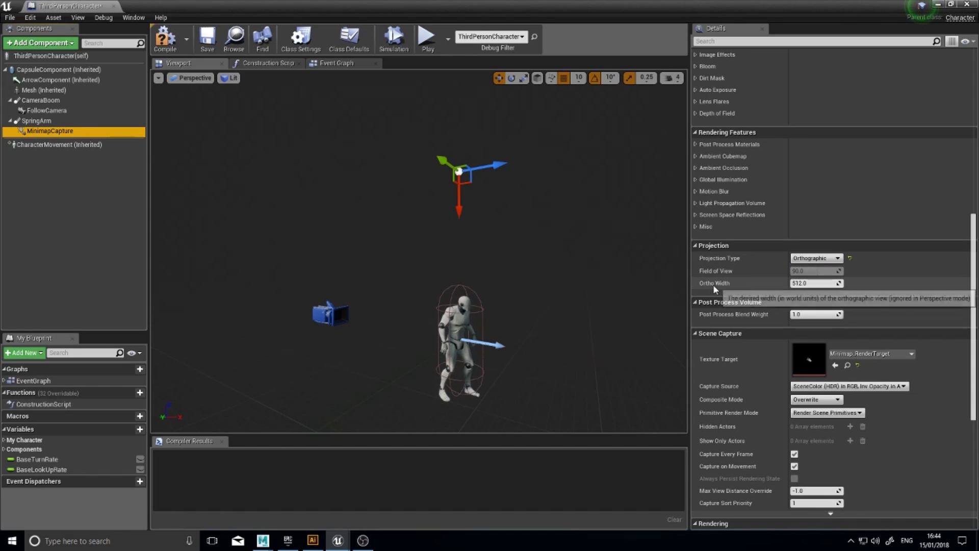
{"action": "left_click", "coordinate": [811, 284]}
{"action": "type", "text": "1000"}
{"action": "key", "text": "Return"}
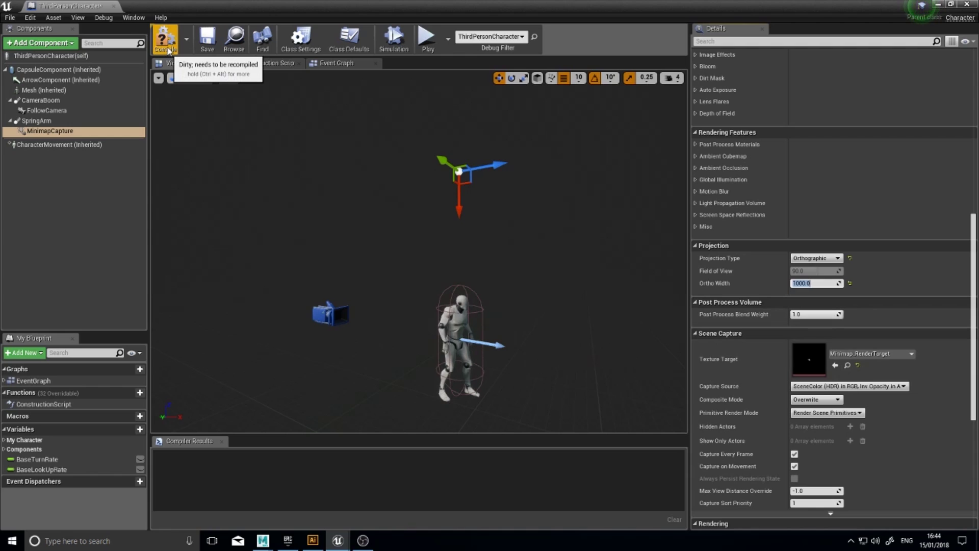
- Close the character blueprint and play the level, running up the stairs and back to check the minimap
{"action": "left_click", "coordinate": [966, 5]}
{"action": "left_click", "coordinate": [518, 49]}
{"action": "key", "text": "w"}
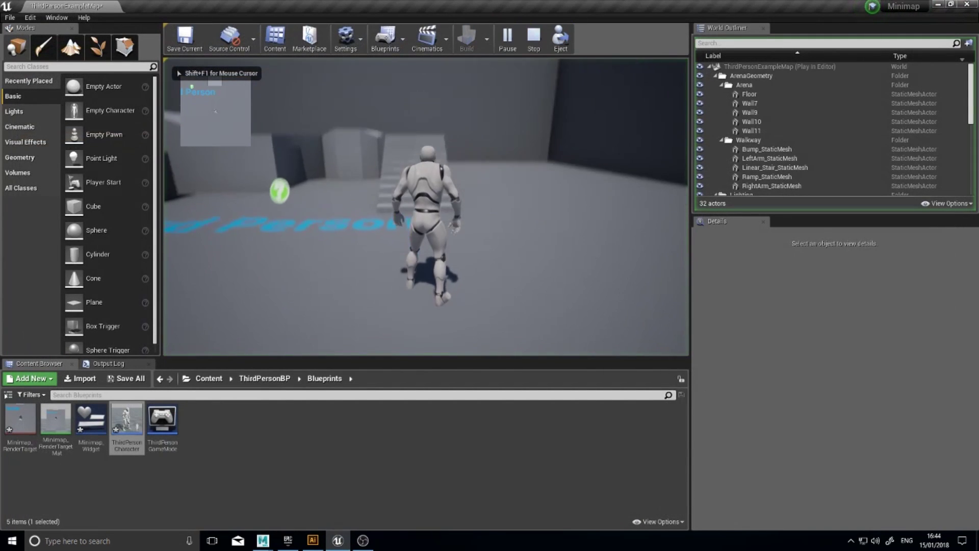
{"action": "key", "text": "w"}
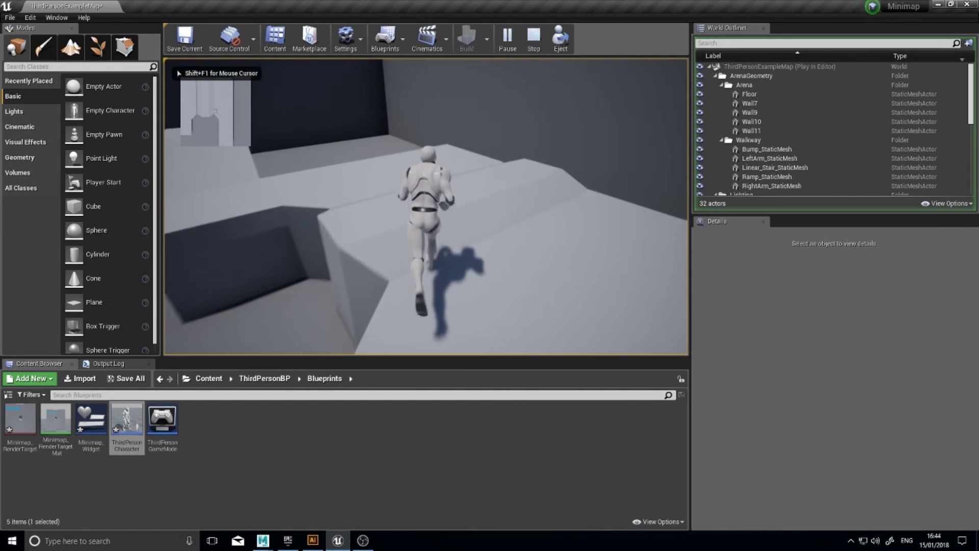
{"action": "key", "text": "w"}
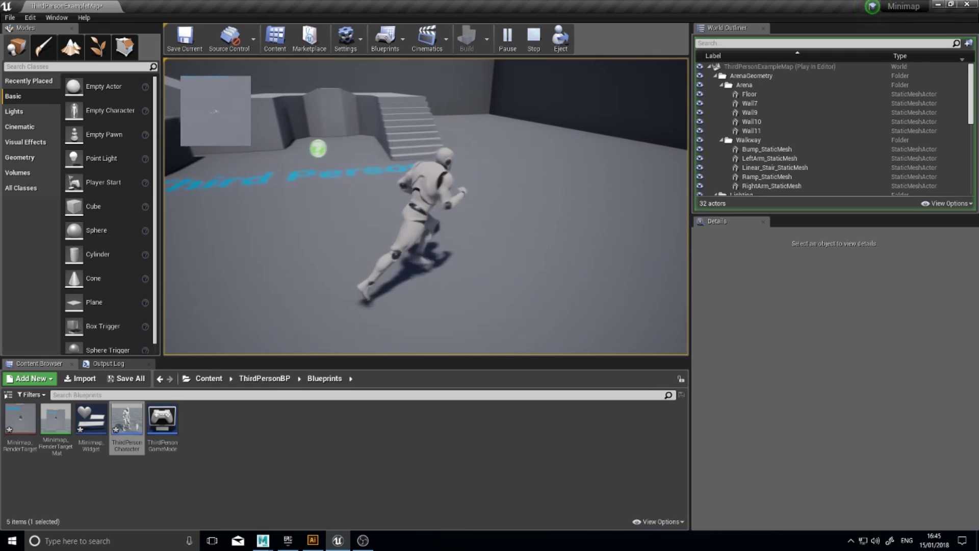
{"action": "key", "text": "s"}
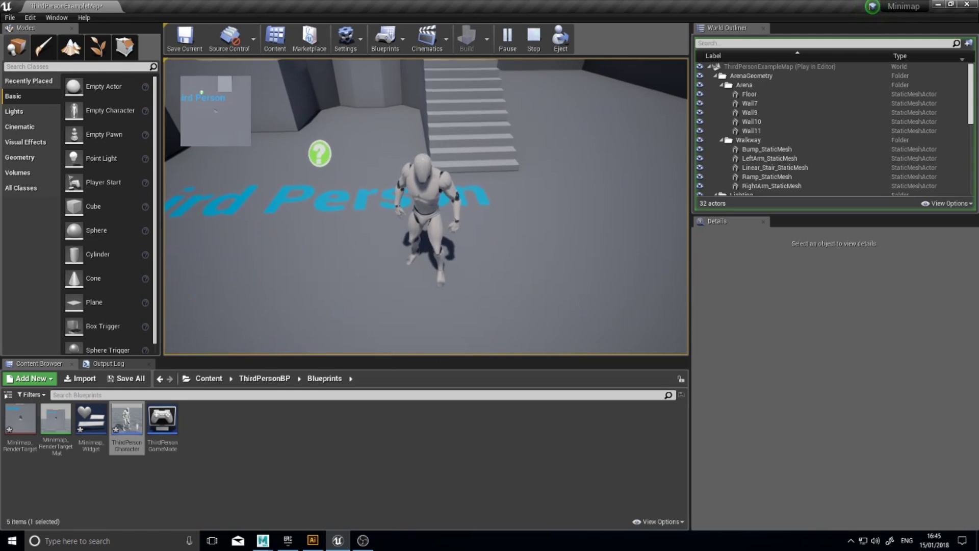
- Stop the play test and reopen ThirdPersonCharacter with MinimapCapture selected
{"action": "key", "text": "Escape"}
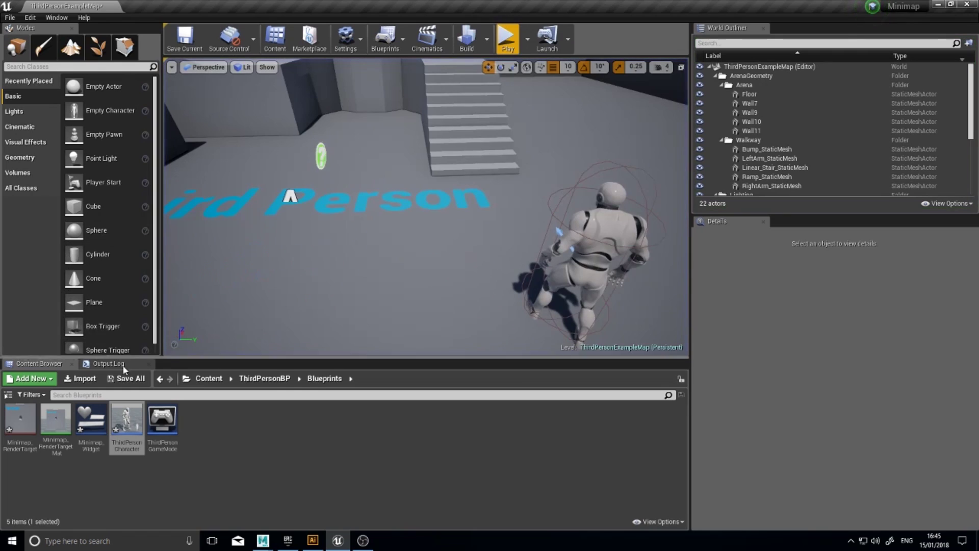
{"action": "double_click", "coordinate": [126, 423]}
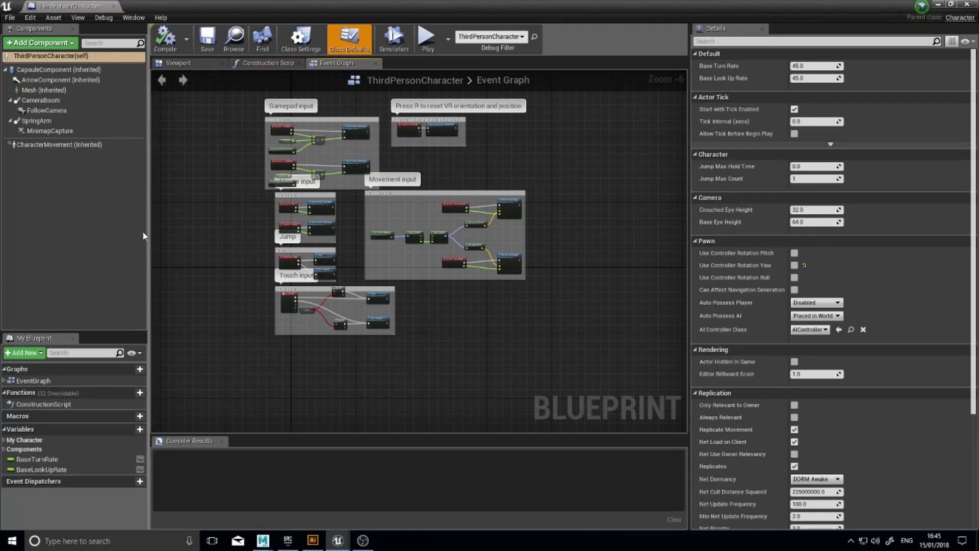
{"action": "left_click", "coordinate": [50, 134]}
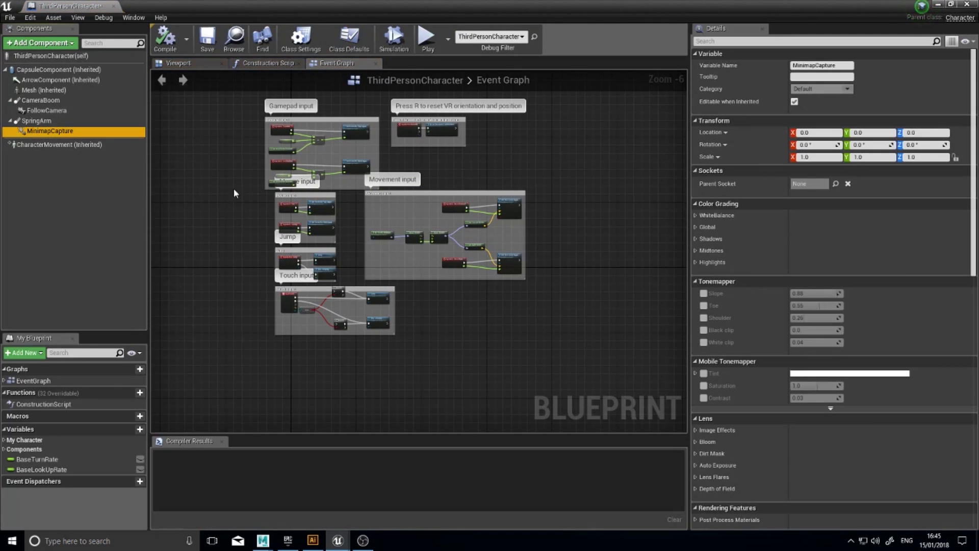
- Turn off the Skeletal Meshes show flag on MinimapCapture and compile the blueprint
{"action": "scroll", "coordinate": [750, 318], "scroll_direction": "down", "scroll_amount": 15}
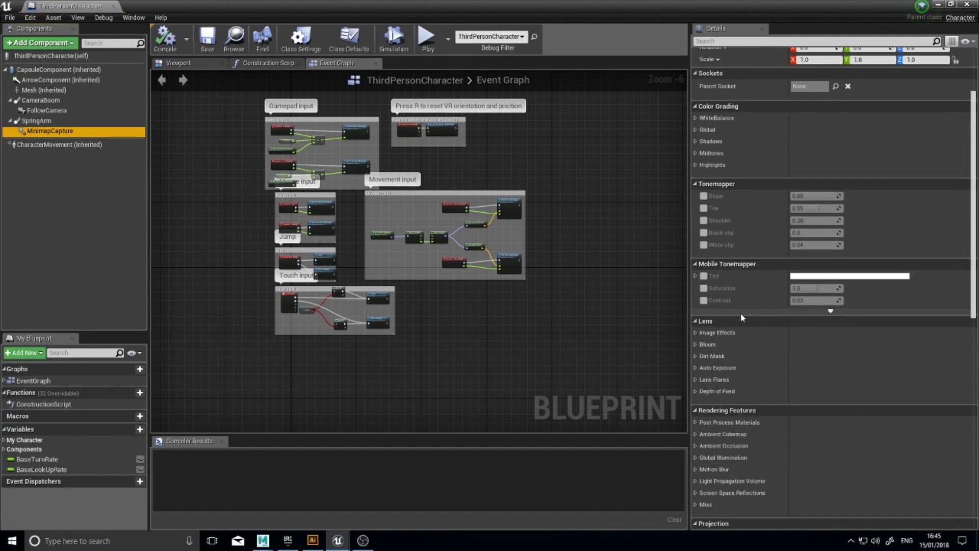
{"action": "scroll", "coordinate": [739, 320], "scroll_direction": "down", "scroll_amount": 3}
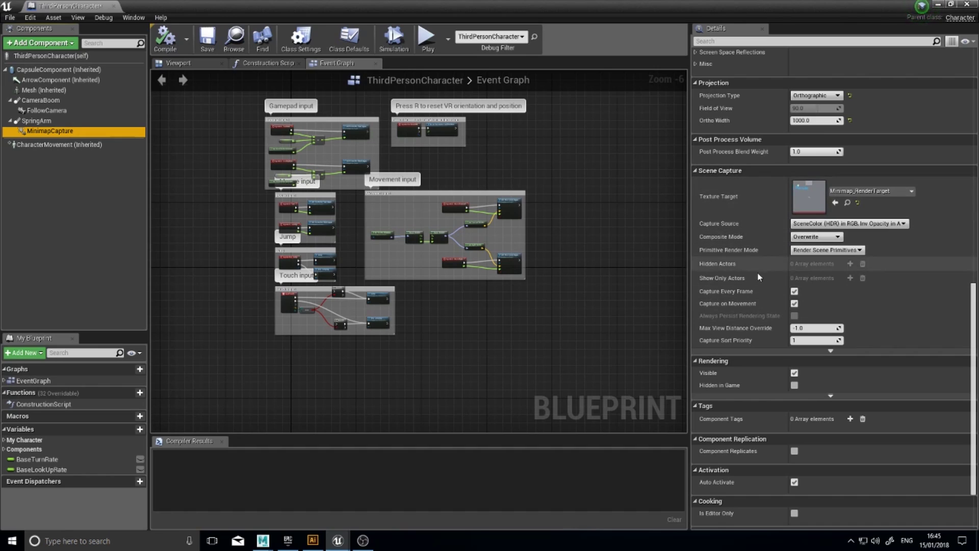
{"action": "left_click", "coordinate": [831, 351]}
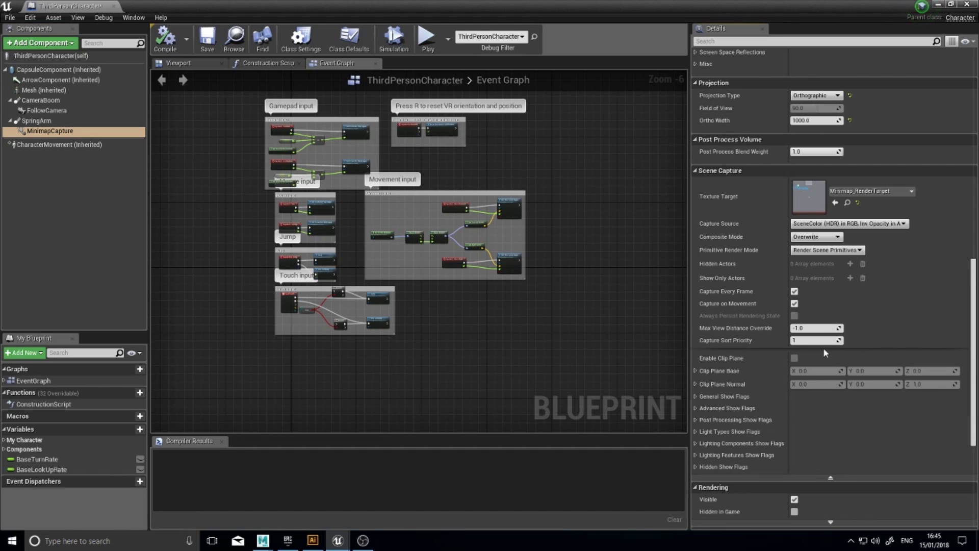
{"action": "scroll", "coordinate": [805, 388], "scroll_direction": "down", "scroll_amount": 3}
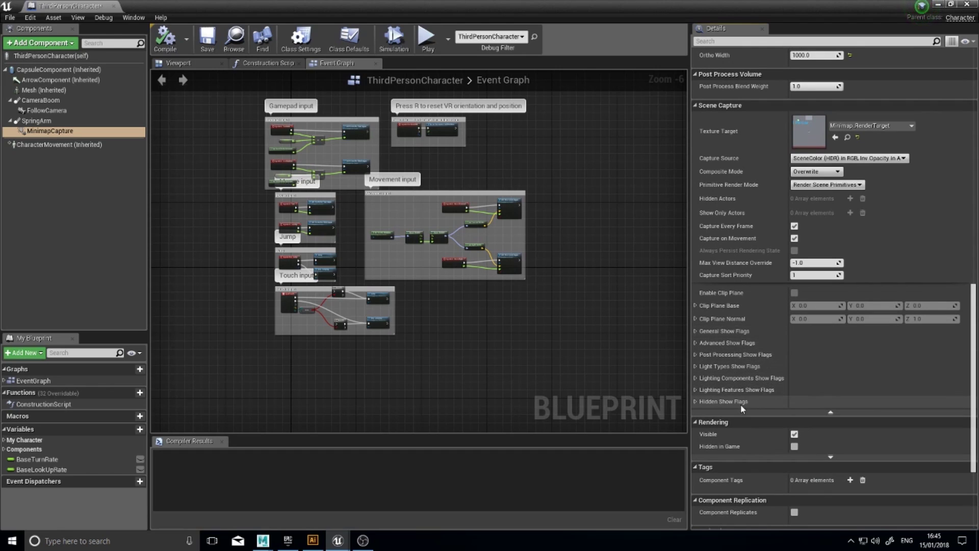
{"action": "left_click", "coordinate": [696, 331]}
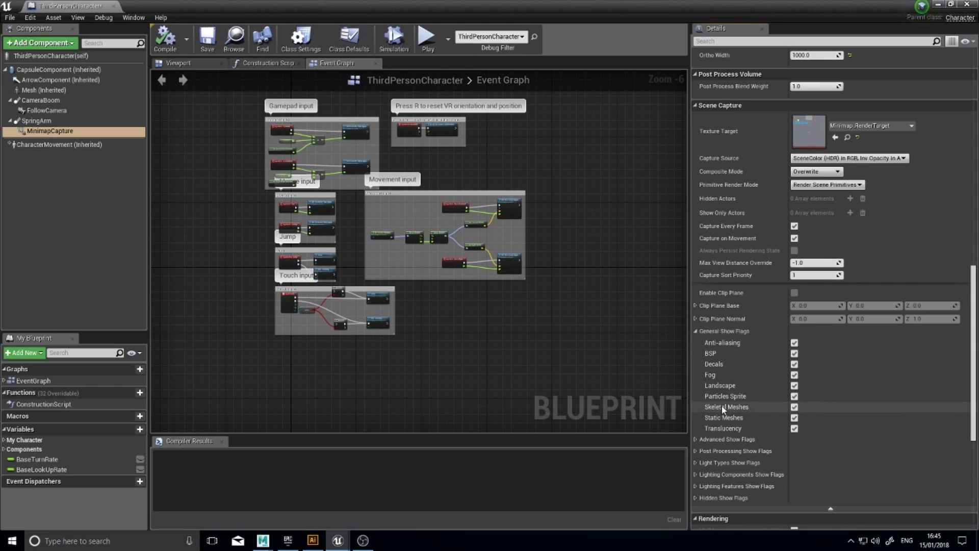
{"action": "left_click", "coordinate": [794, 407]}
{"action": "left_click", "coordinate": [160, 49]}
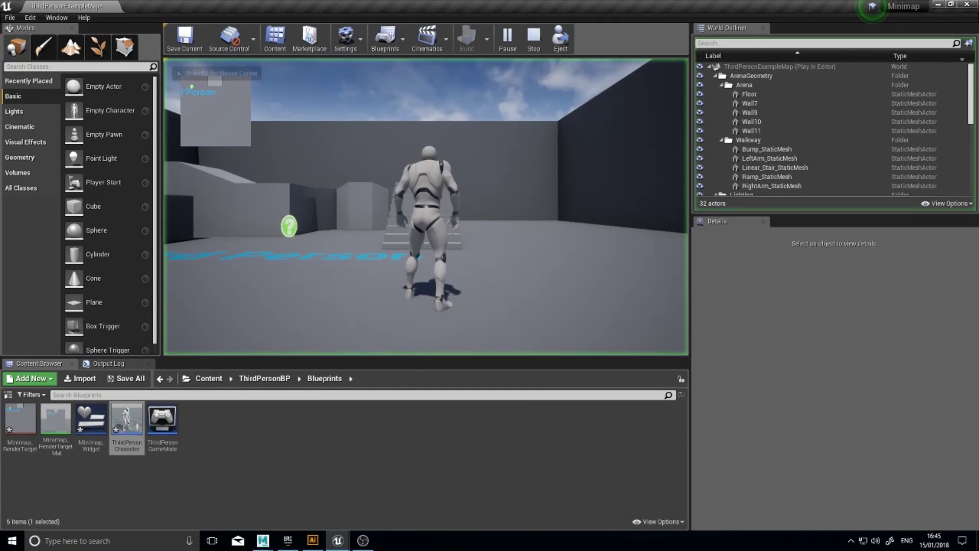
- Run the character onto the walkway, jump onto the block, climb the stairs, then stop playing
{"action": "key", "text": "w"}
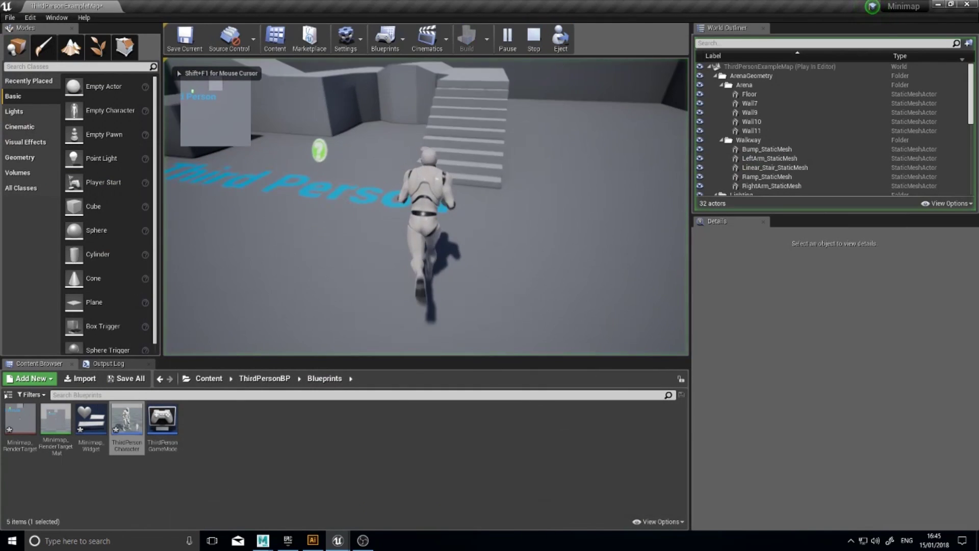
{"action": "key", "text": "w"}
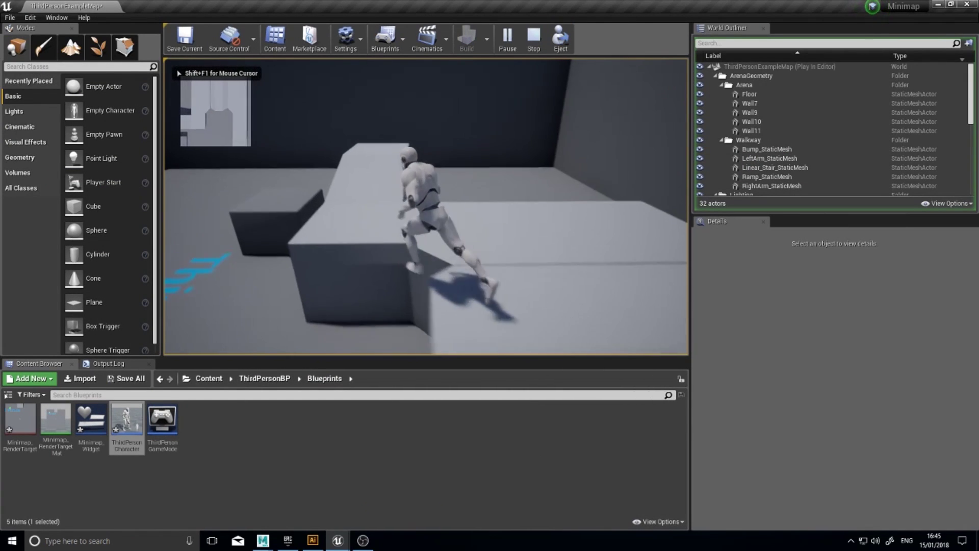
{"action": "key", "text": "w"}
{"action": "key", "text": "space"}
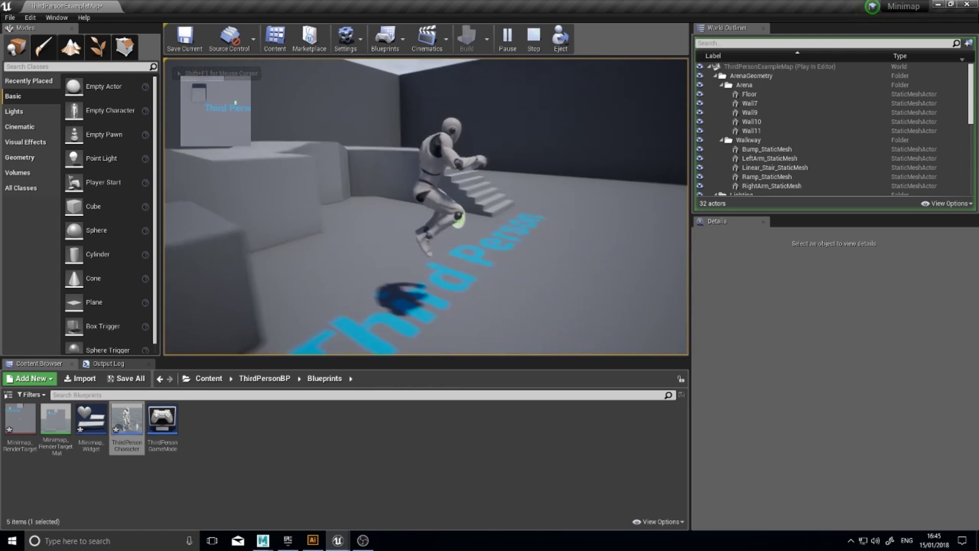
{"action": "key", "text": "w"}
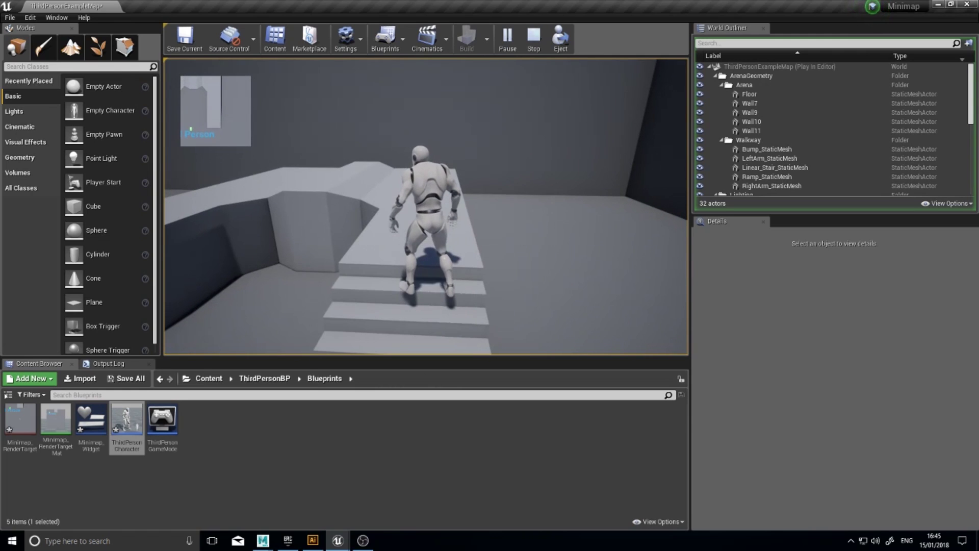
{"action": "key", "text": "w"}
{"action": "key", "text": "Escape"}
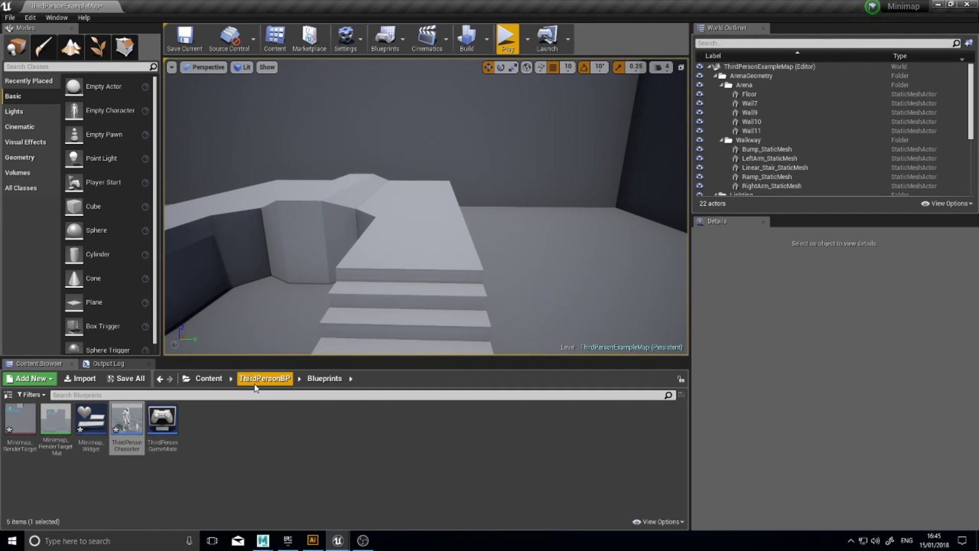
- Open the ThirdPersonCharacter Blueprint, inspect its SpringArm component, then set the editor aside
{"action": "left_click", "coordinate": [264, 379]}
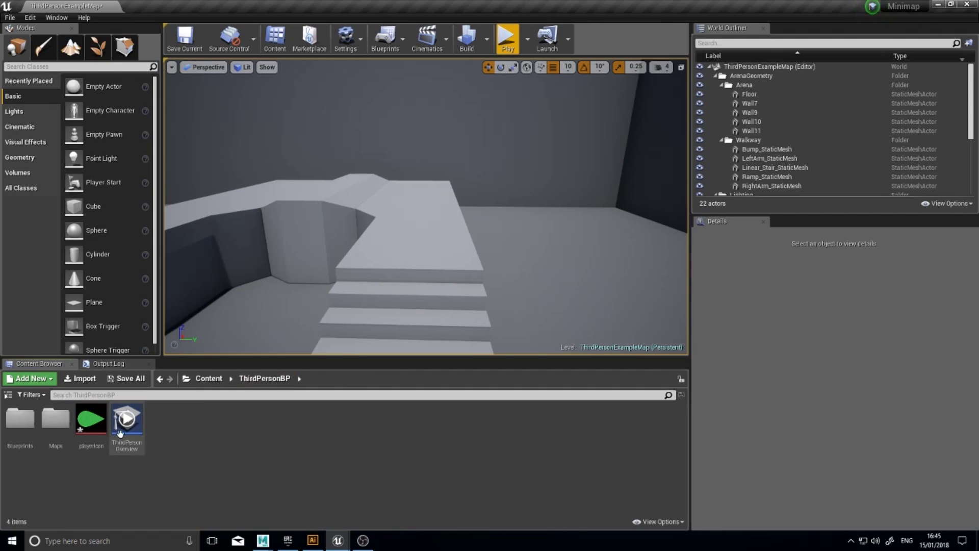
{"action": "left_click", "coordinate": [93, 424]}
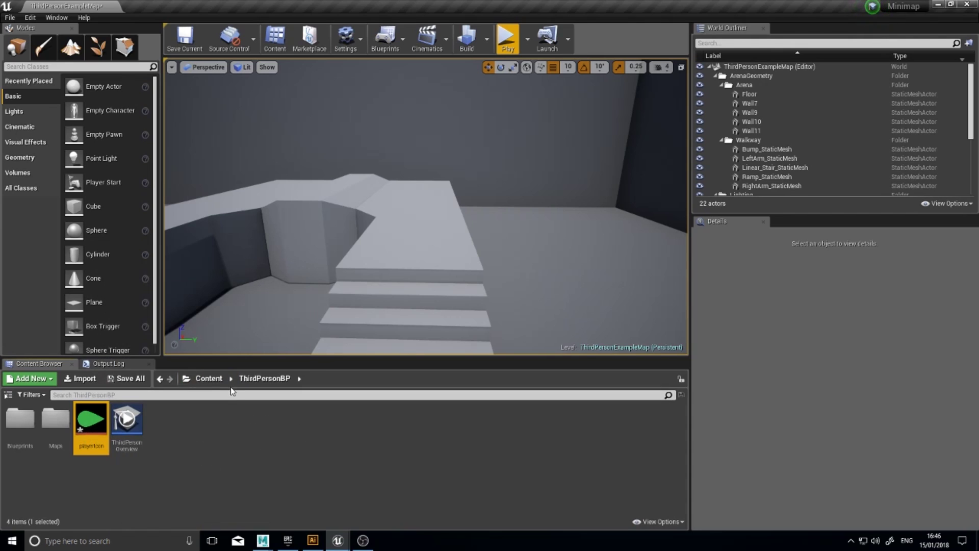
{"action": "double_click", "coordinate": [20, 419]}
{"action": "double_click", "coordinate": [127, 428]}
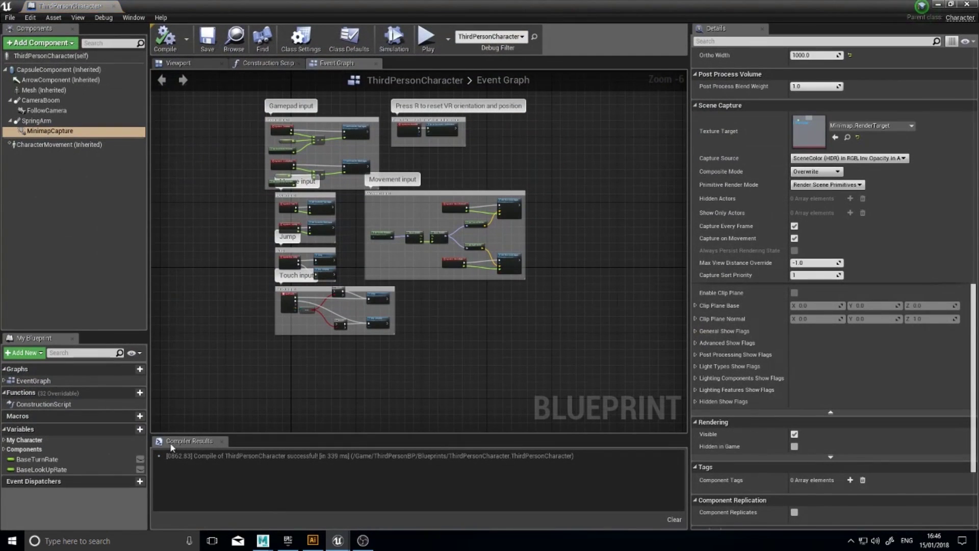
{"action": "left_click", "coordinate": [188, 63]}
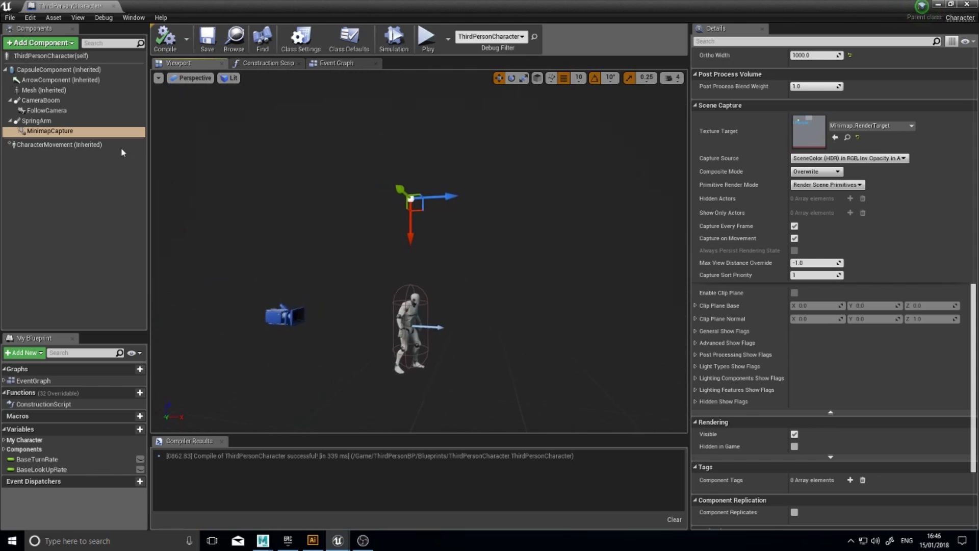
{"action": "left_click", "coordinate": [34, 120]}
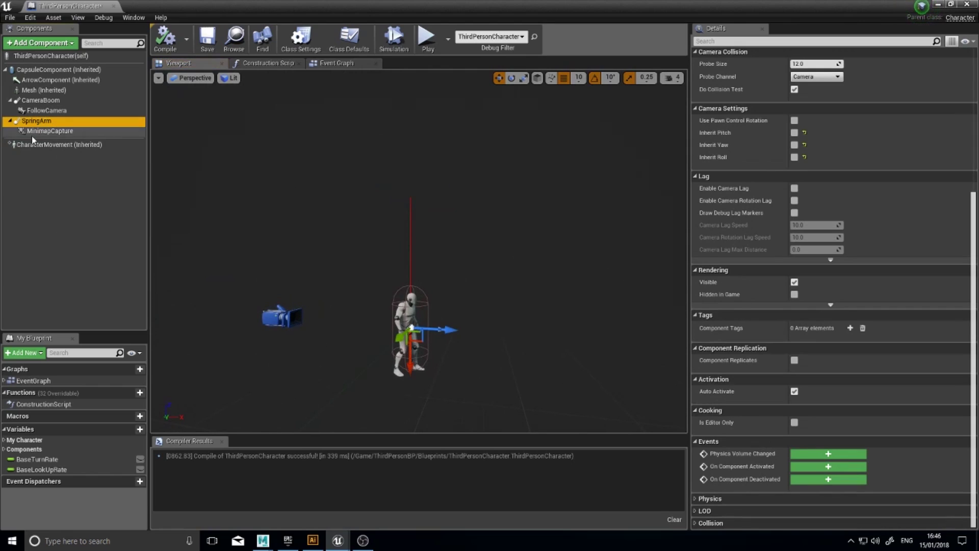
{"action": "left_click", "coordinate": [42, 45]}
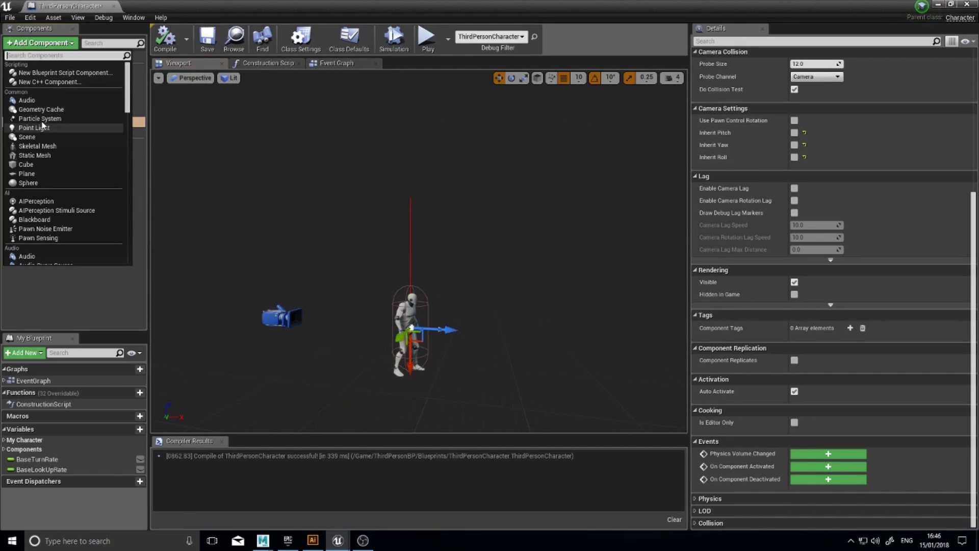
{"action": "left_click", "coordinate": [942, 6]}
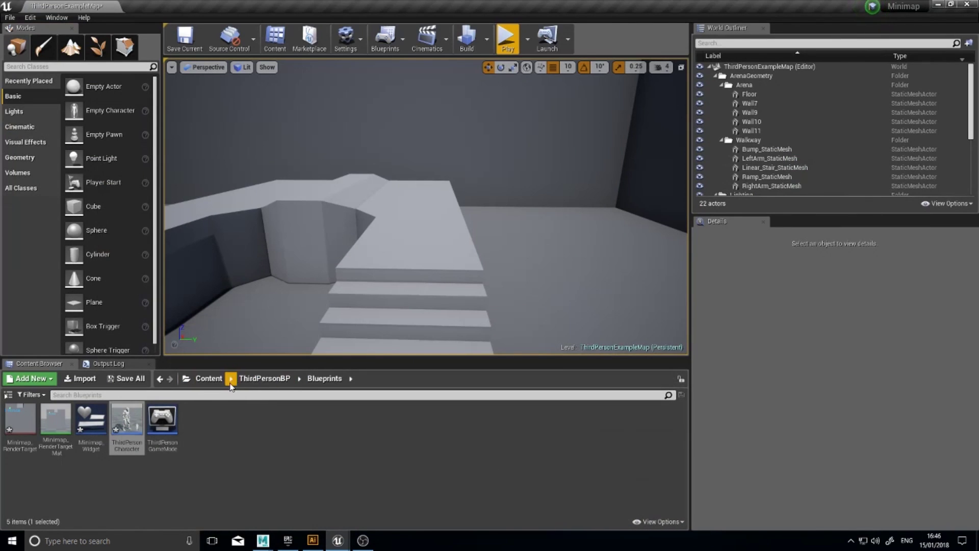
- Create playerIcon_Sprite from the playerIcon texture in the ThirdPersonBP folder
{"action": "left_click", "coordinate": [261, 380]}
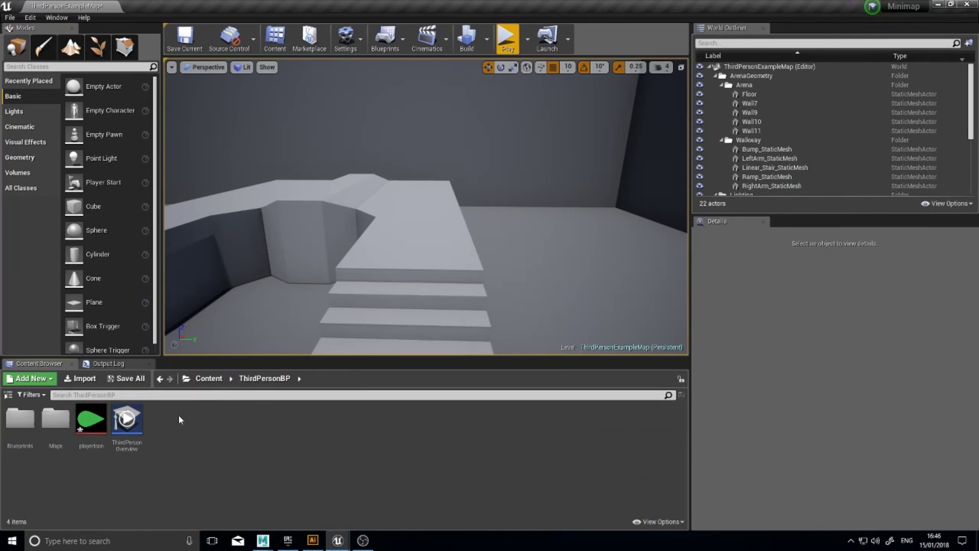
{"action": "right_click", "coordinate": [95, 419]}
{"action": "mouse_move", "coordinate": [141, 167]}
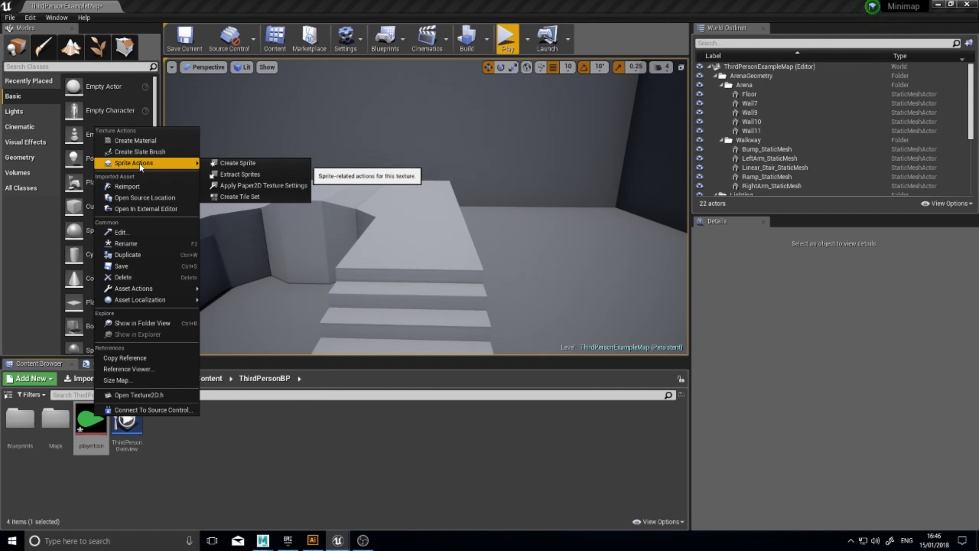
{"action": "left_click", "coordinate": [228, 164]}
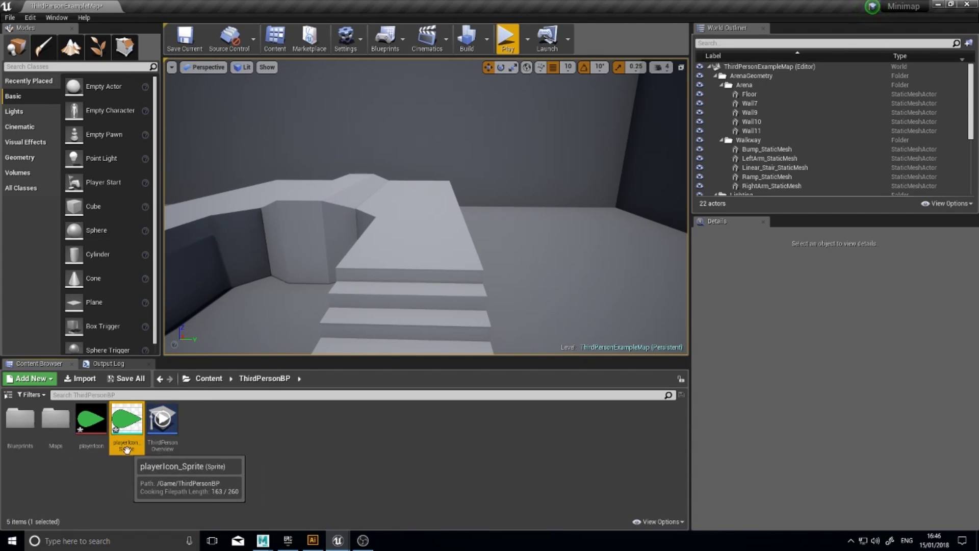
{"action": "left_click", "coordinate": [27, 442]}
- Add a Paper Sprite component to the ThirdPersonCharacter Blueprint
{"action": "double_click", "coordinate": [27, 441]}
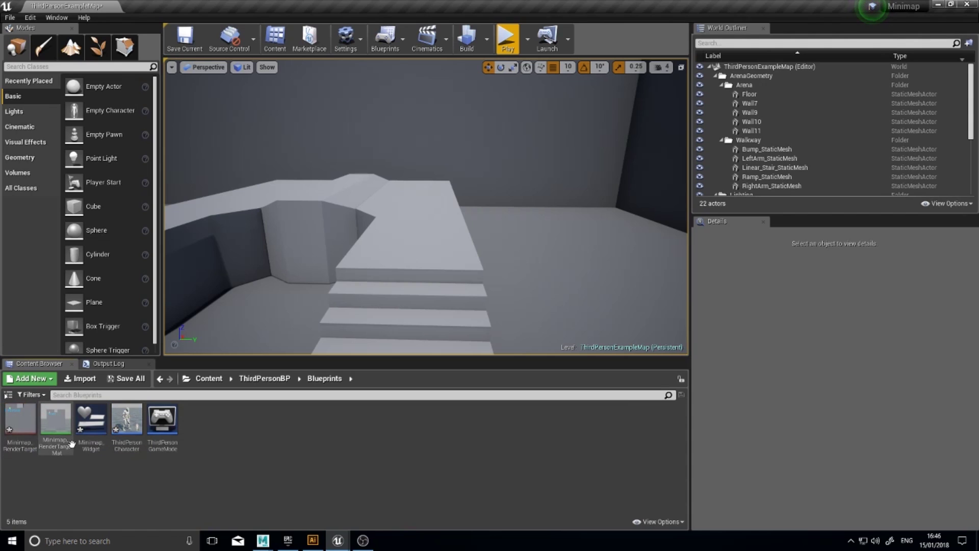
{"action": "double_click", "coordinate": [128, 432]}
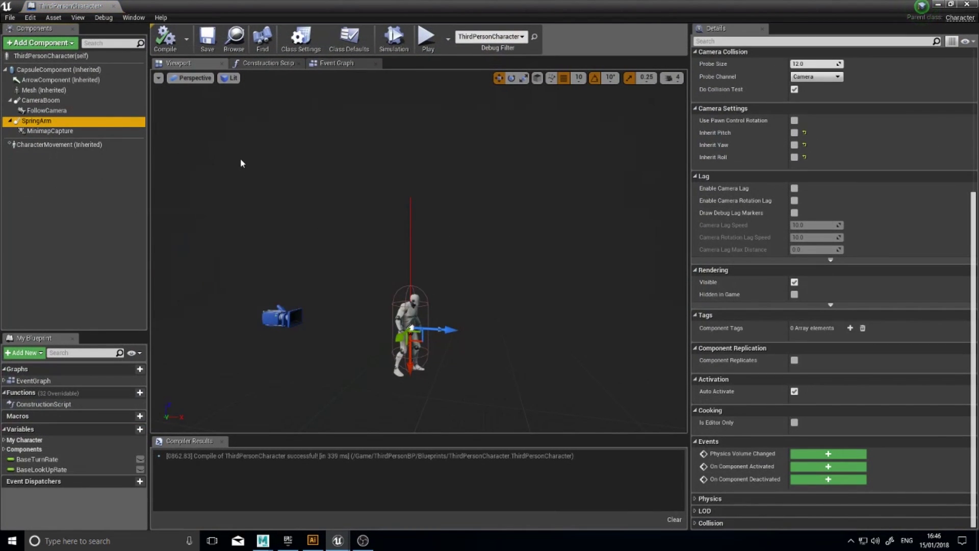
{"action": "left_click", "coordinate": [44, 44]}
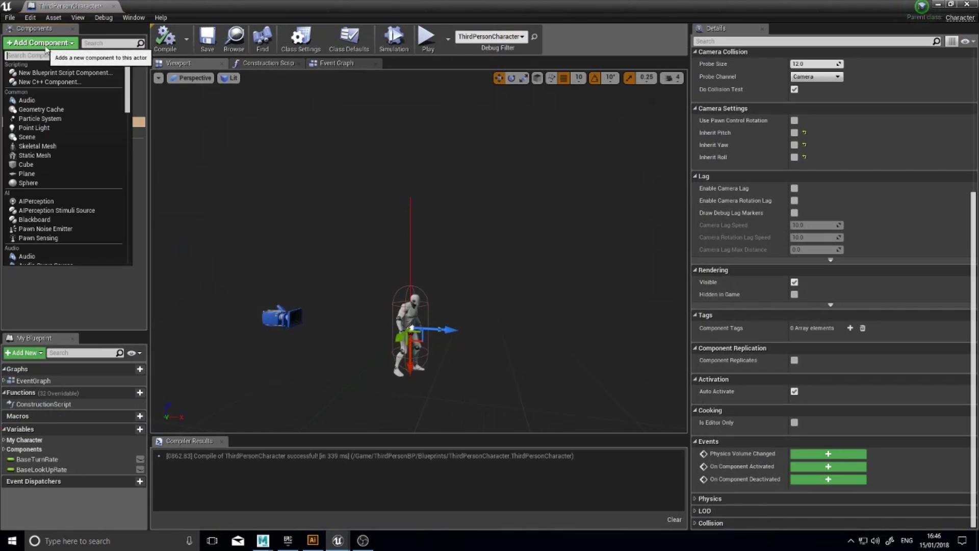
{"action": "type", "text": "sprite"}
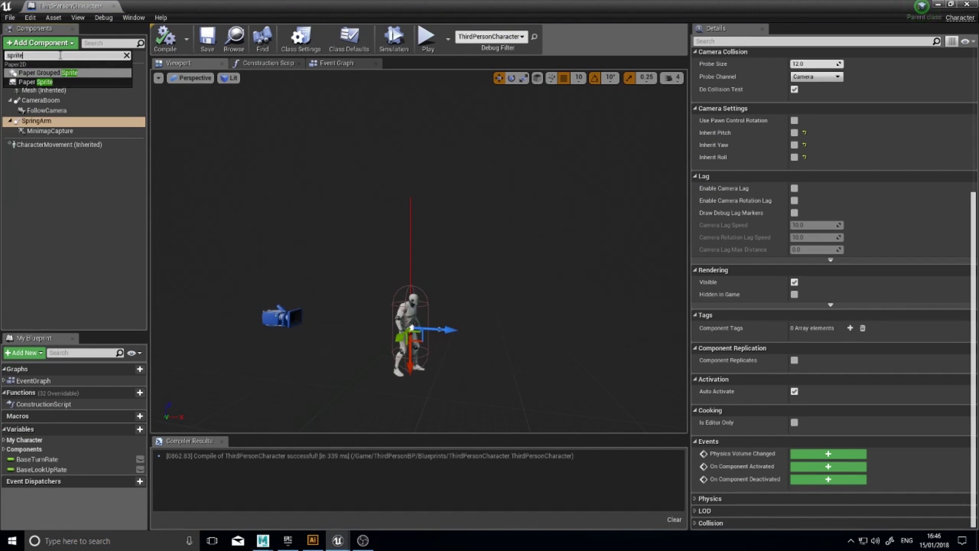
{"action": "left_click", "coordinate": [40, 82]}
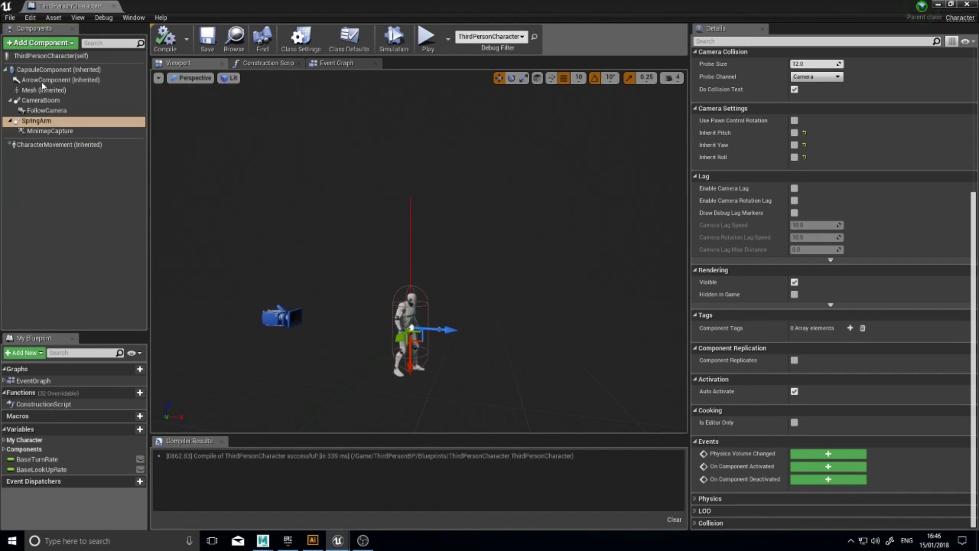
{"action": "left_click", "coordinate": [63, 204]}
{"action": "left_click", "coordinate": [49, 141]}
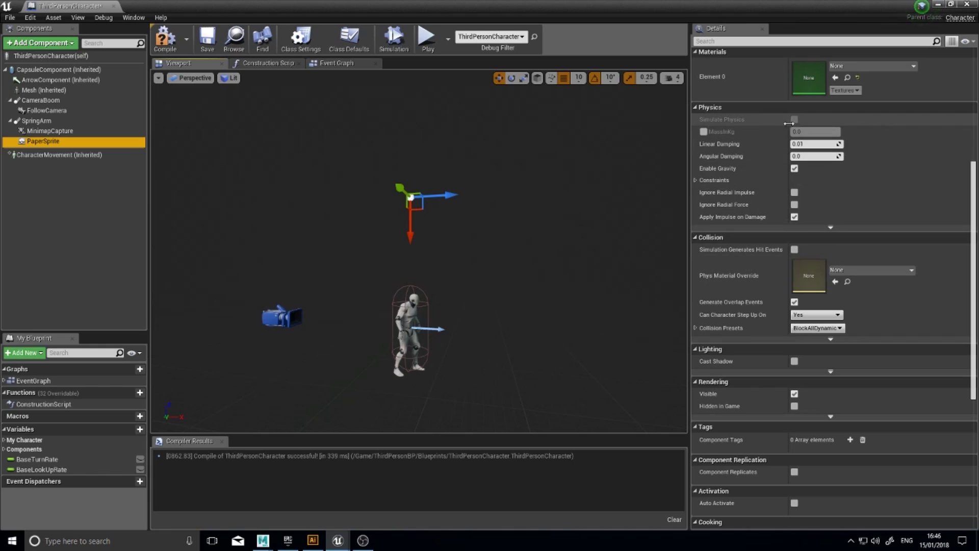
- Set the PaperSprite component's Source Sprite to playerIcon_Sprite
{"action": "scroll", "coordinate": [754, 202], "scroll_direction": "down", "scroll_amount": 5}
{"action": "scroll", "coordinate": [758, 204], "scroll_direction": "up", "scroll_amount": 12}
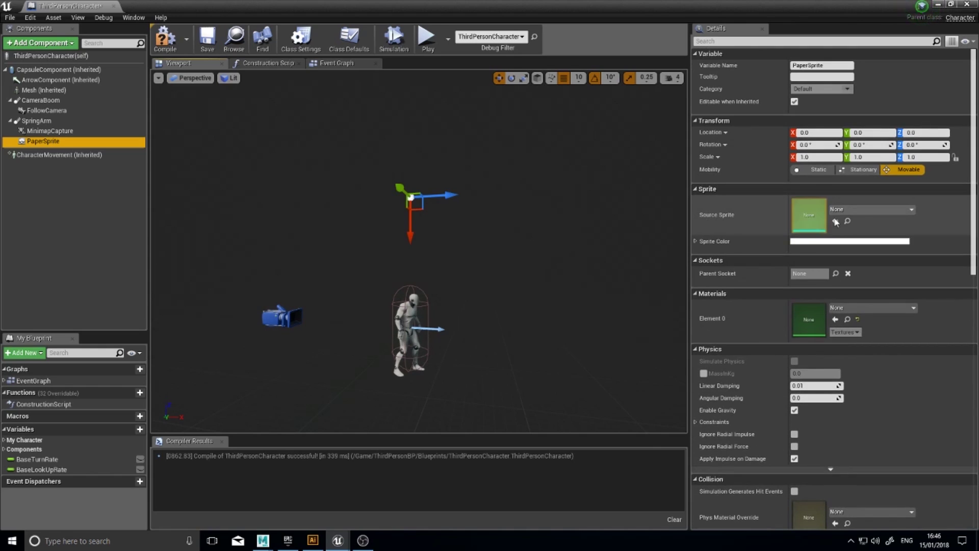
{"action": "left_click", "coordinate": [873, 215]}
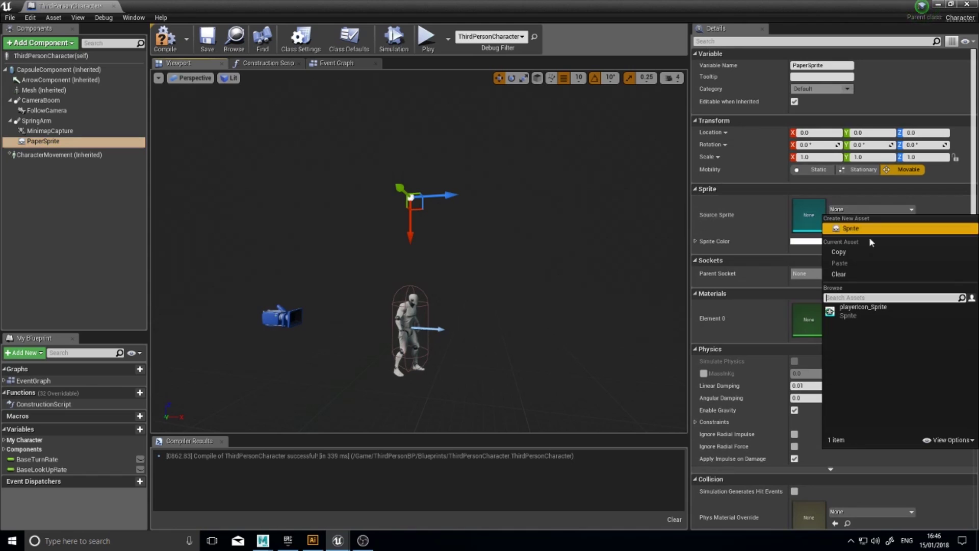
{"action": "left_click", "coordinate": [858, 311]}
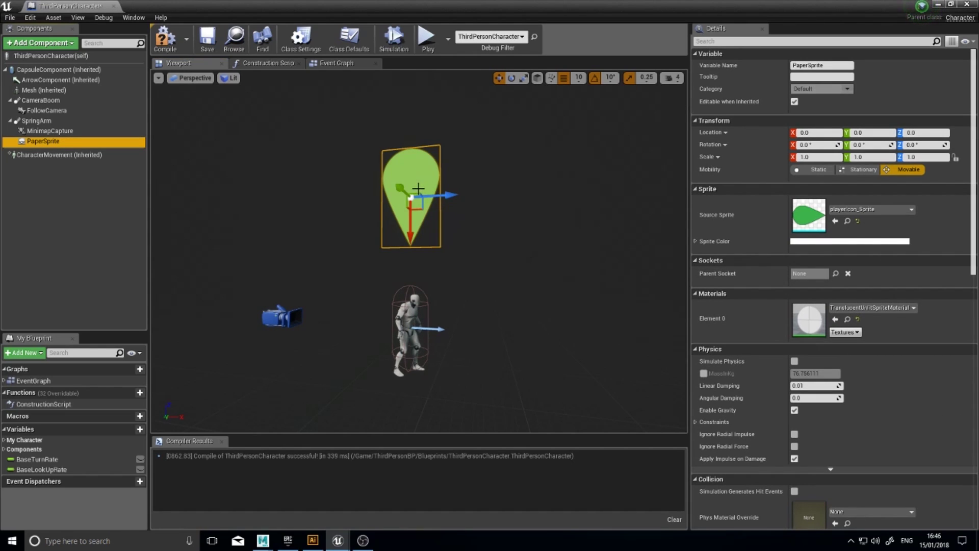
- Rotate the PaperSprite to Y 90 and Z -90 so the icon lies flat
{"action": "key", "text": "w"}
{"action": "mouse_move", "coordinate": [391, 252]}
{"action": "right_mouse_down"}
{"action": "mouse_move", "coordinate": [390, 204]}
{"action": "mouse_move", "coordinate": [392, 252]}
{"action": "right_mouse_up"}
{"action": "key", "text": "s"}
{"action": "key", "text": "d"}
{"action": "right_click_drag", "start_coordinate": [447, 223], "coordinate": [421, 232]}
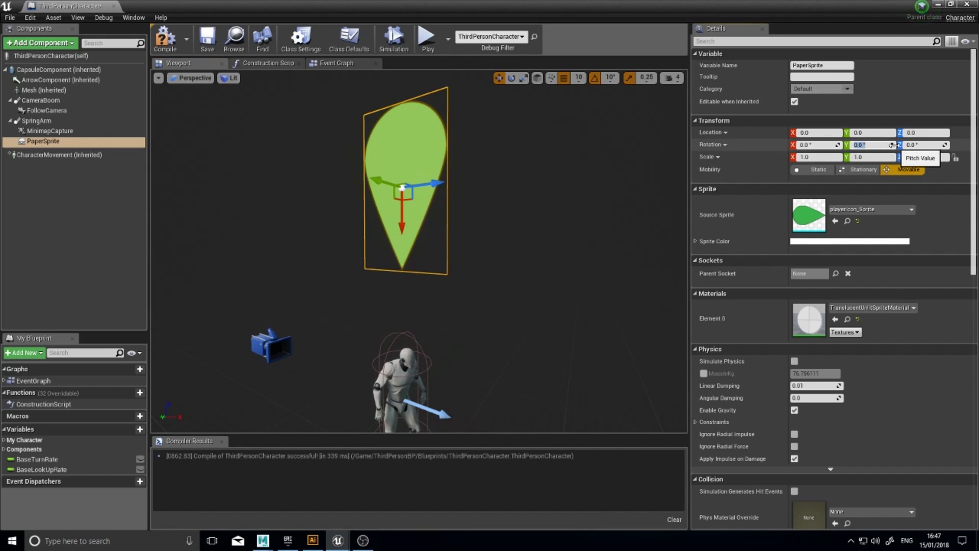
{"action": "key", "text": "Return"}
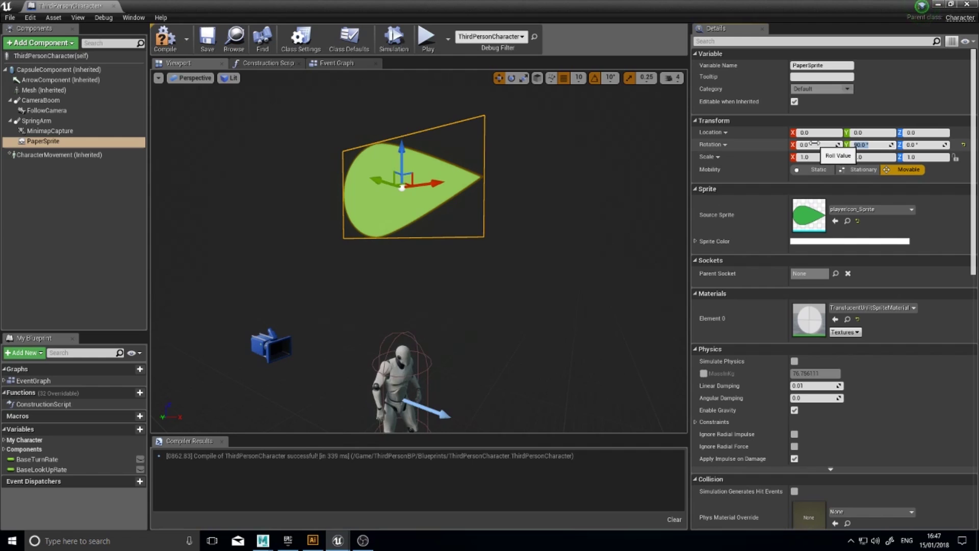
{"action": "left_click", "coordinate": [913, 145]}
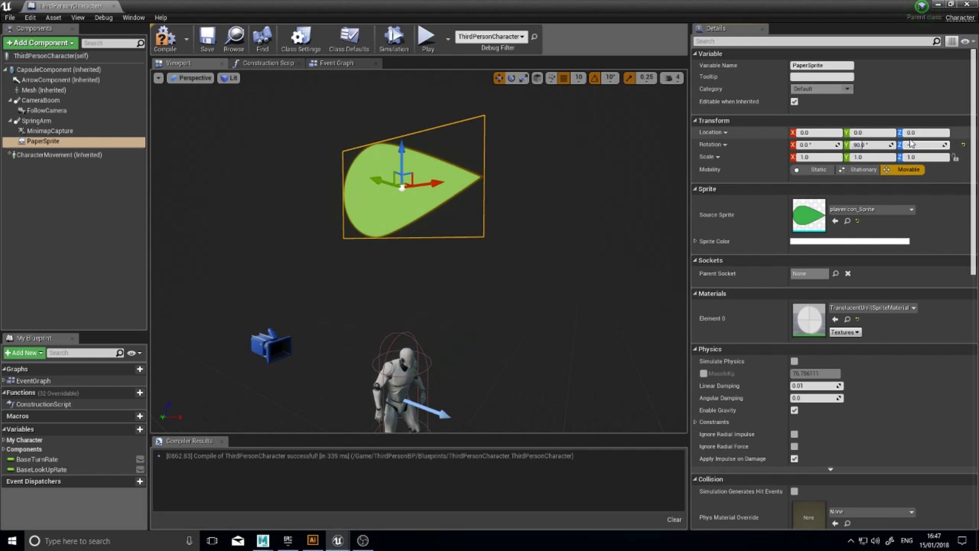
{"action": "key", "text": "Return"}
{"action": "type", "text": "-90"}
{"action": "key", "text": "Return"}
{"action": "right_click_drag", "start_coordinate": [418, 250], "coordinate": [350, 201]}
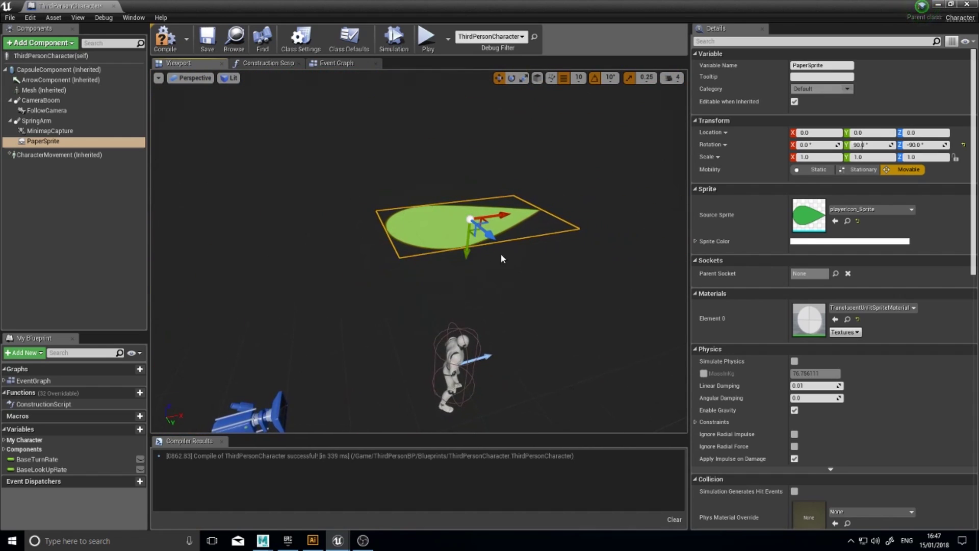
{"action": "mouse_move", "coordinate": [433, 327]}
{"action": "right_mouse_down"}
{"action": "mouse_move", "coordinate": [474, 362]}
{"action": "mouse_move", "coordinate": [433, 328]}
{"action": "right_mouse_up"}
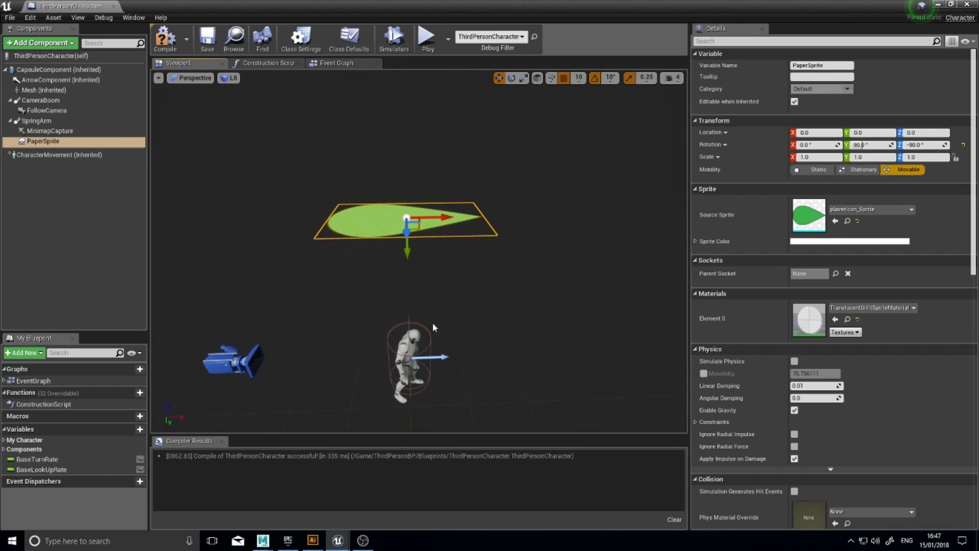
- Attach the PaperSprite to the CapsuleComponent and bring the green sprite into view
{"action": "left_click", "coordinate": [43, 142]}
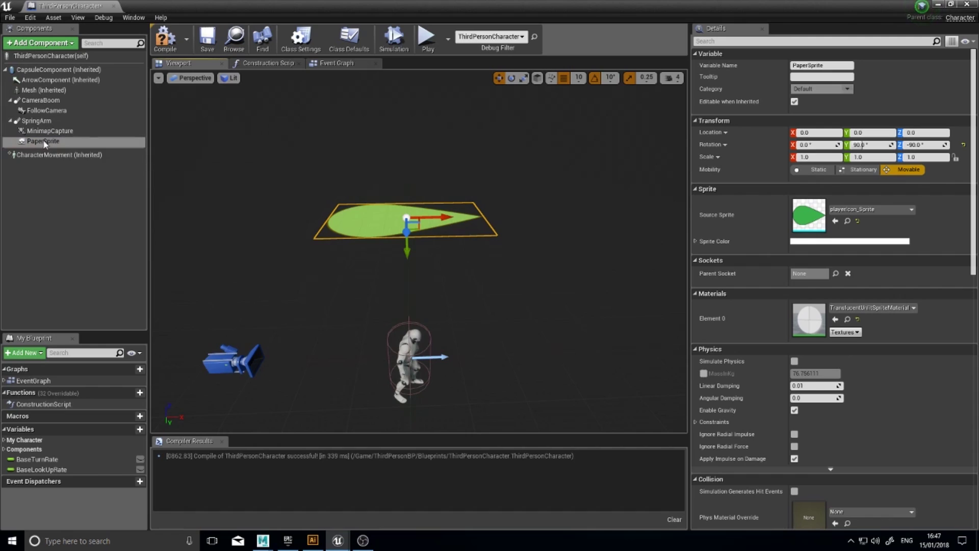
{"action": "left_click_drag", "start_coordinate": [50, 142], "coordinate": [39, 71]}
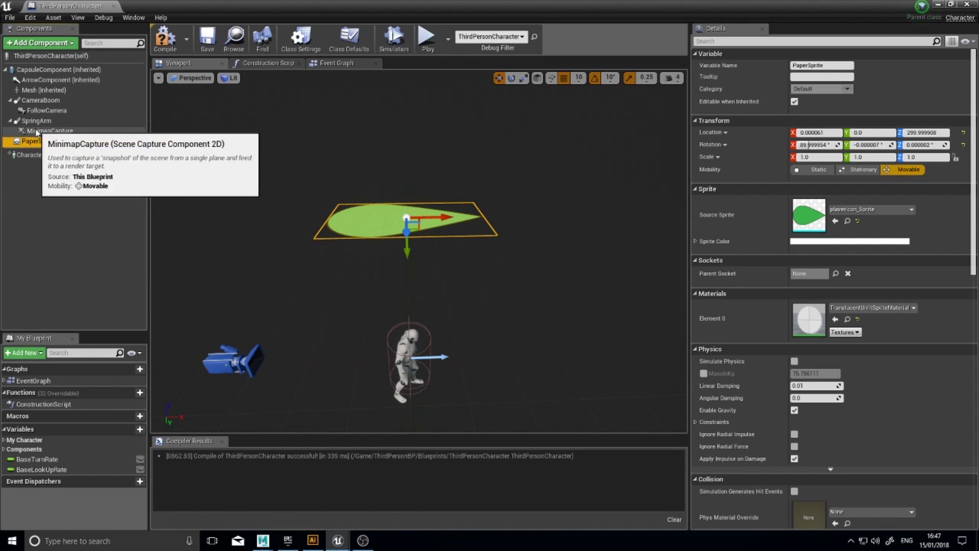
{"action": "key", "text": "a"}
{"action": "right_click_drag", "start_coordinate": [408, 255], "coordinate": [510, 122]}
{"action": "key", "text": "w"}
{"action": "key", "text": "s"}
{"action": "key", "text": "w"}
{"action": "right_click_drag", "start_coordinate": [418, 285], "coordinate": [397, 178]}
- Lower the sprite to about Z 280, checking its height against the MinimapCapture
{"action": "left_click", "coordinate": [50, 131]}
{"action": "key", "text": "s"}
{"action": "key", "text": "w"}
{"action": "right_click_drag", "start_coordinate": [418, 214], "coordinate": [398, 204]}
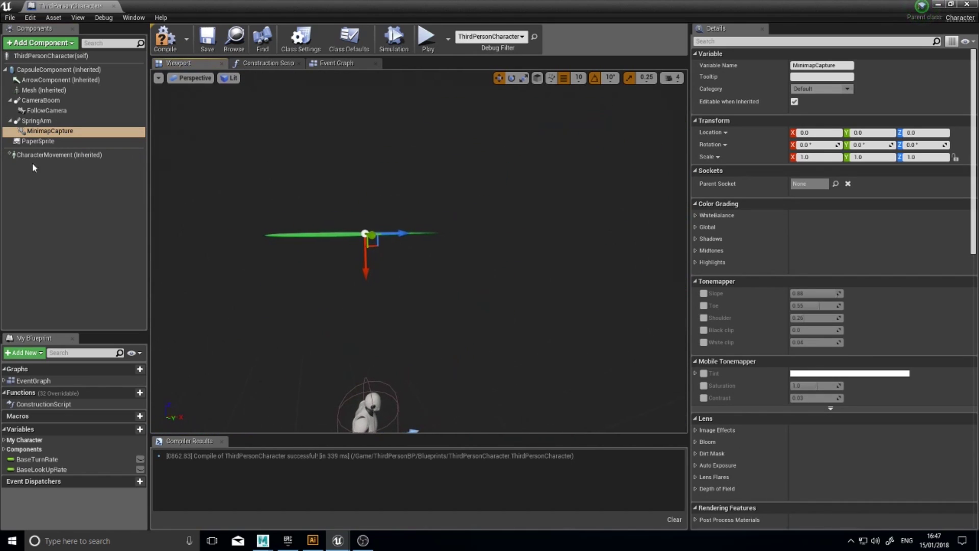
{"action": "left_click", "coordinate": [58, 143]}
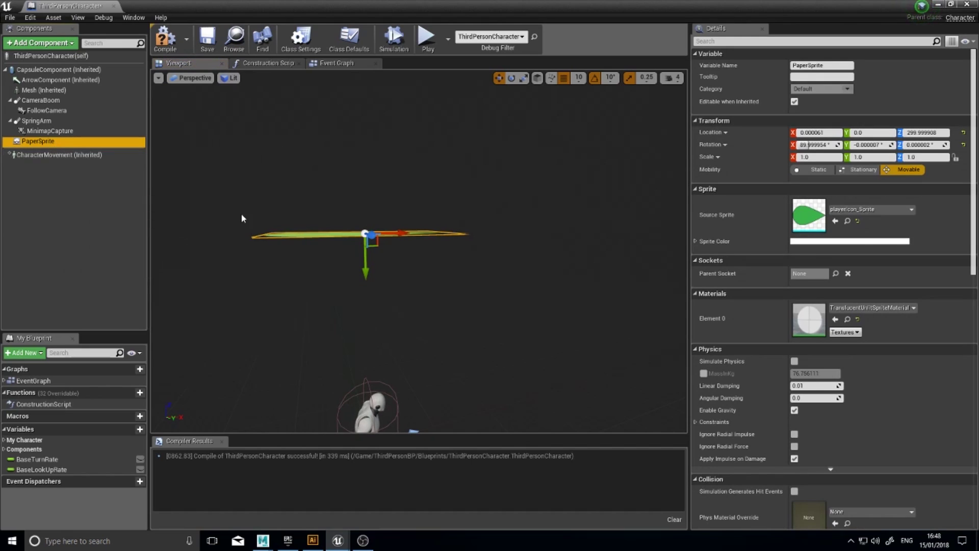
{"action": "left_click_drag", "start_coordinate": [365, 271], "coordinate": [363, 282]}
{"action": "left_click", "coordinate": [68, 132]}
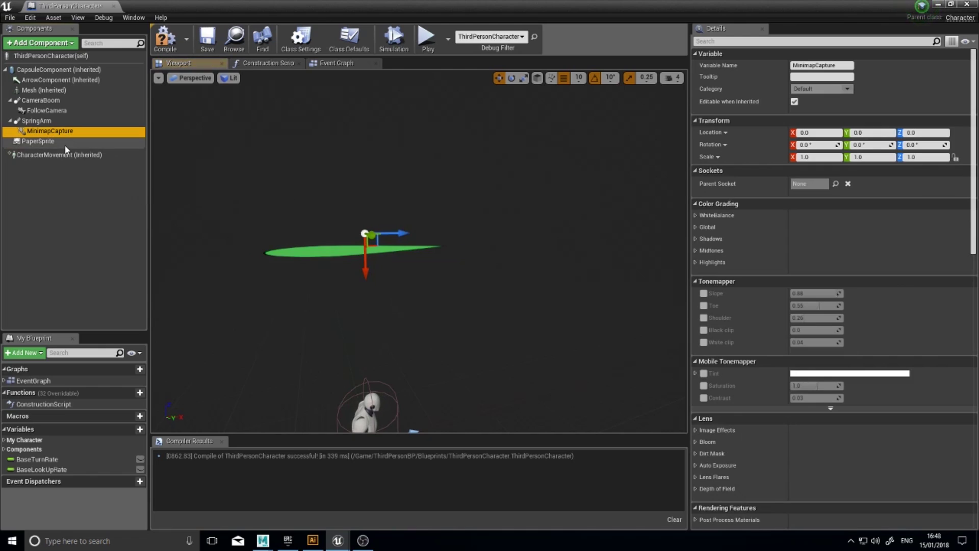
{"action": "left_click", "coordinate": [65, 144]}
{"action": "left_click", "coordinate": [65, 134]}
{"action": "left_click", "coordinate": [64, 140]}
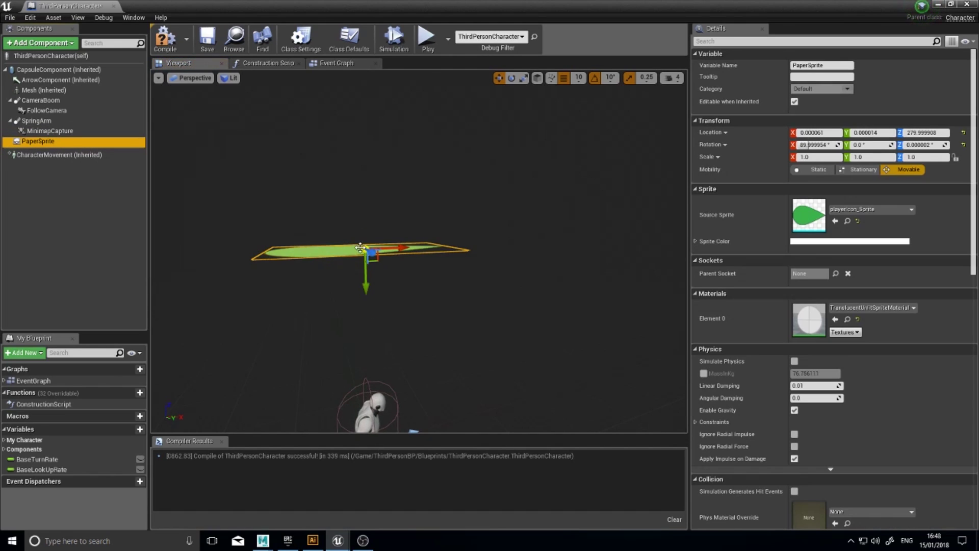
{"action": "left_click", "coordinate": [52, 133]}
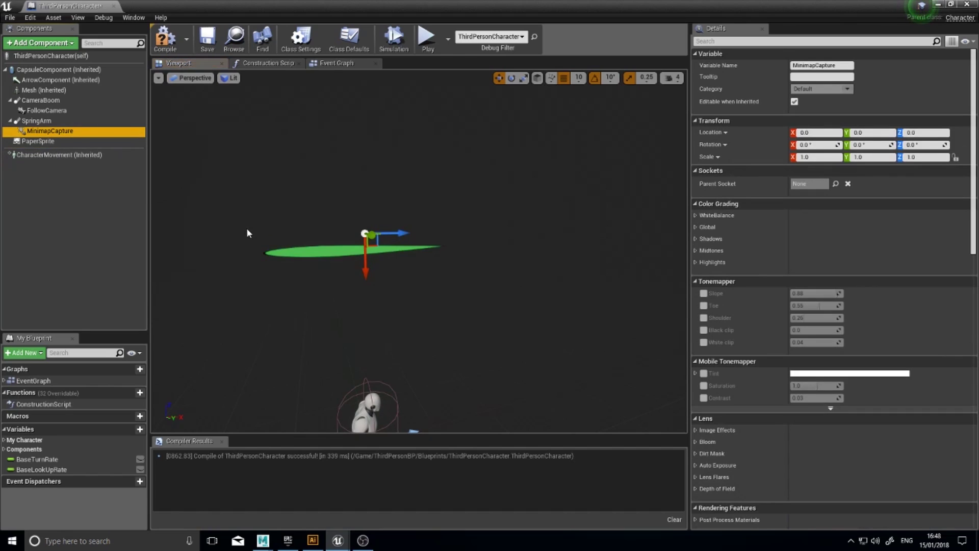
{"action": "left_click", "coordinate": [329, 247]}
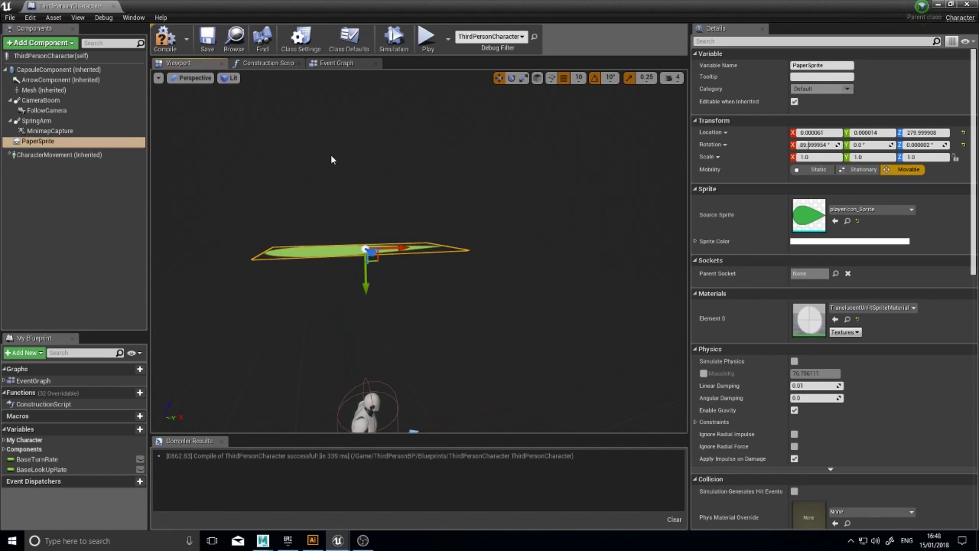
- Compile the ThirdPersonCharacter Blueprint and start playing the level in the editor
{"action": "left_click", "coordinate": [166, 41]}
{"action": "left_click", "coordinate": [937, 4]}
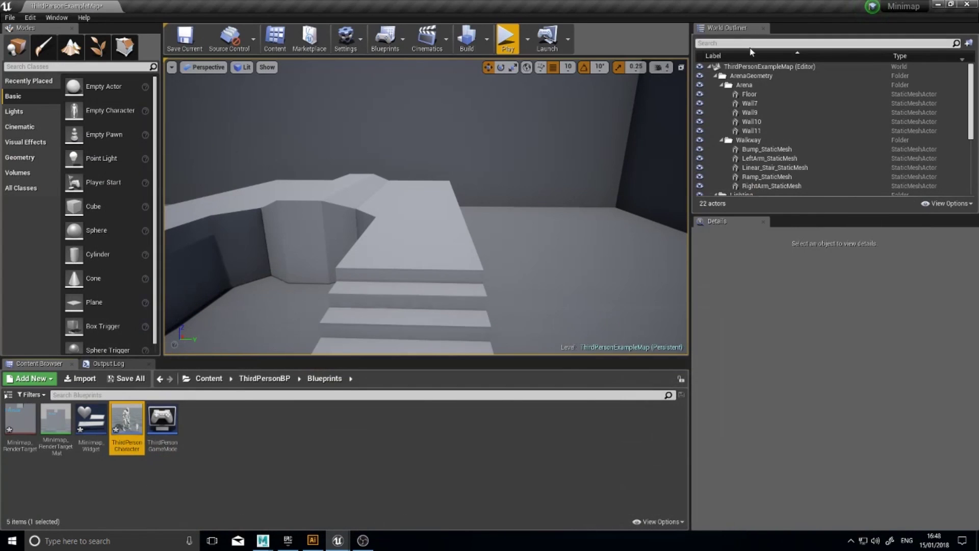
{"action": "left_click", "coordinate": [509, 39]}
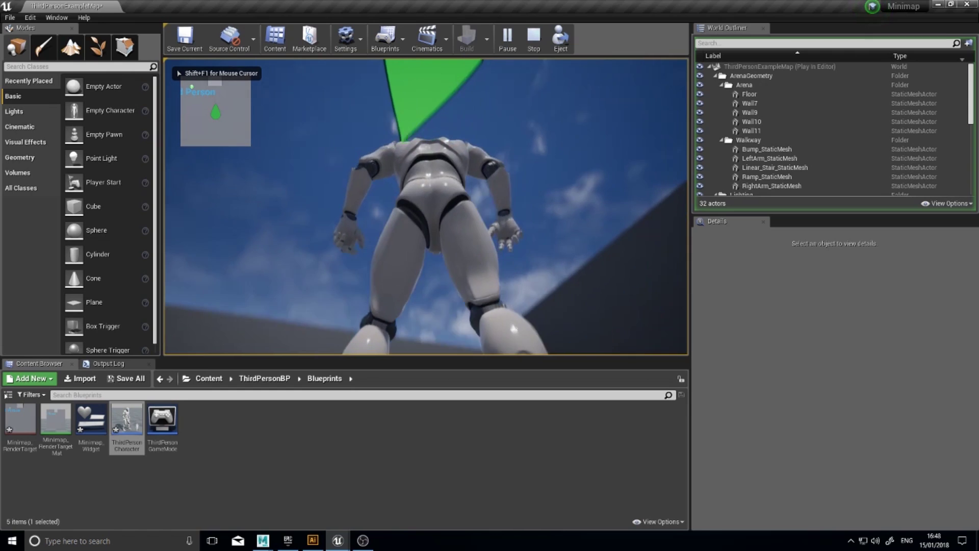
- Run the character around the level watching the minimap icon, then stop playing
{"action": "key", "text": "w"}
{"action": "key", "text": "a"}
{"action": "key", "text": "d"}
{"action": "key", "text": "w"}
{"action": "key", "text": "w"}
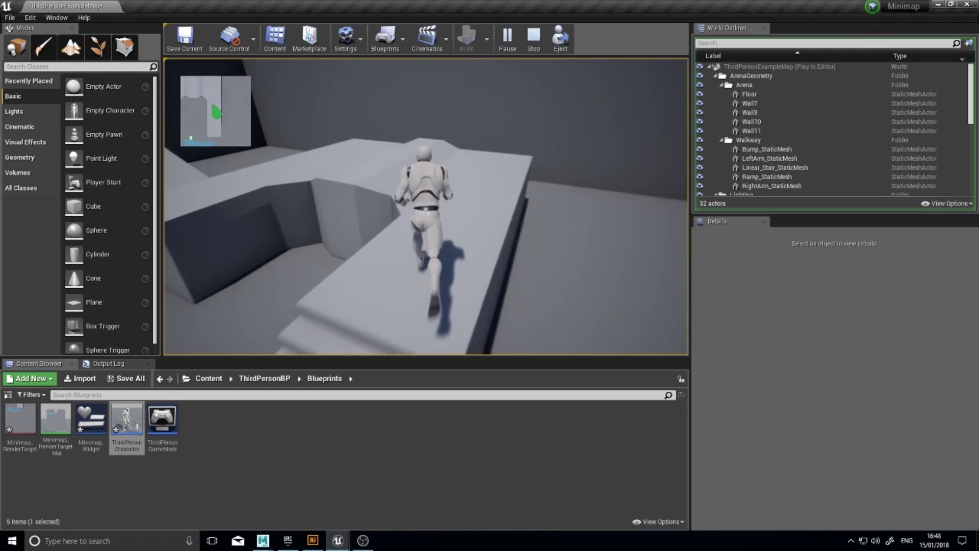
{"action": "key", "text": "w"}
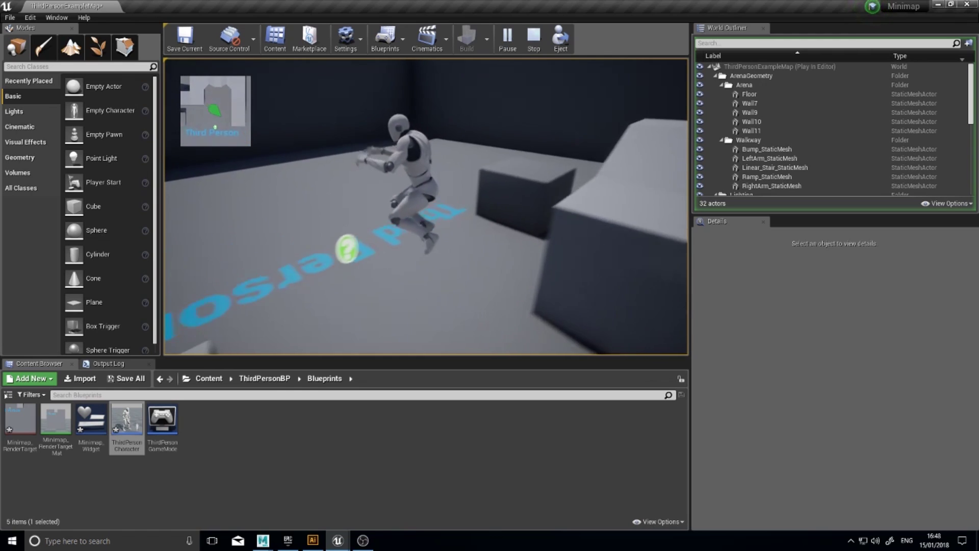
{"action": "key", "text": "w"}
{"action": "key", "text": "d"}
{"action": "key", "text": "s"}
{"action": "key", "text": "w"}
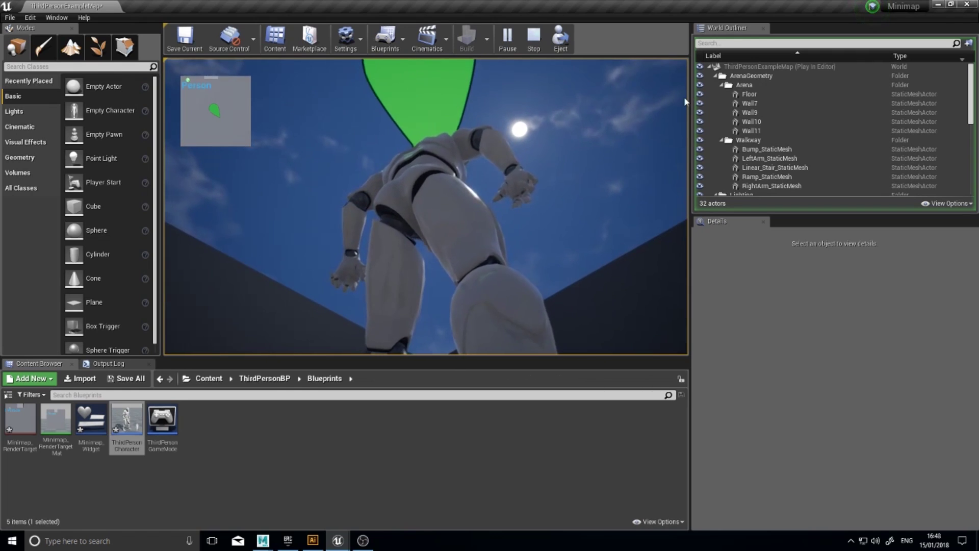
{"action": "key", "text": "Escape"}
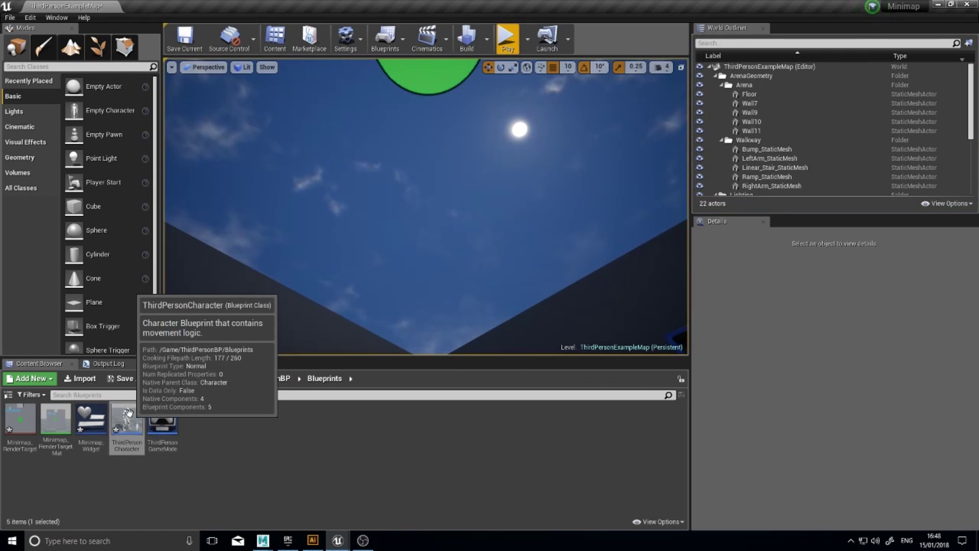
- Tick Owner No See in the PaperSprite's advanced Rendering options
{"action": "double_click", "coordinate": [128, 421]}
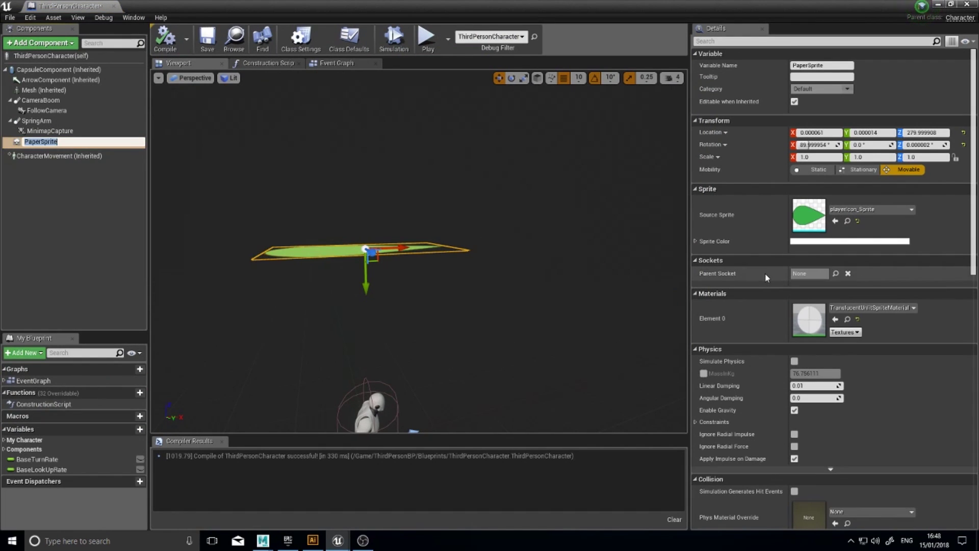
{"action": "scroll", "coordinate": [766, 273], "scroll_direction": "down", "scroll_amount": 3}
{"action": "scroll", "coordinate": [767, 271], "scroll_direction": "down", "scroll_amount": 5}
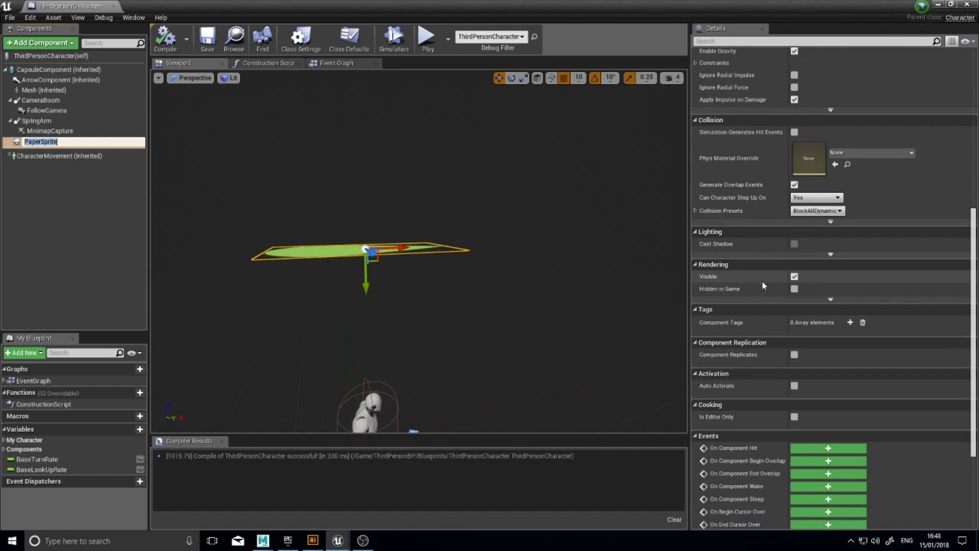
{"action": "left_click", "coordinate": [830, 300]}
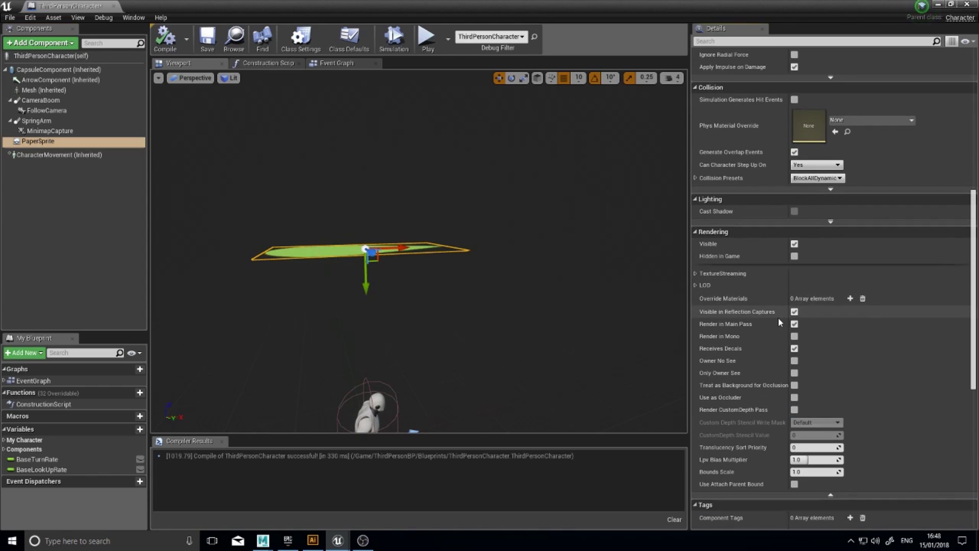
{"action": "scroll", "coordinate": [778, 317], "scroll_direction": "down", "scroll_amount": 4}
{"action": "mouse_move", "coordinate": [709, 301]}
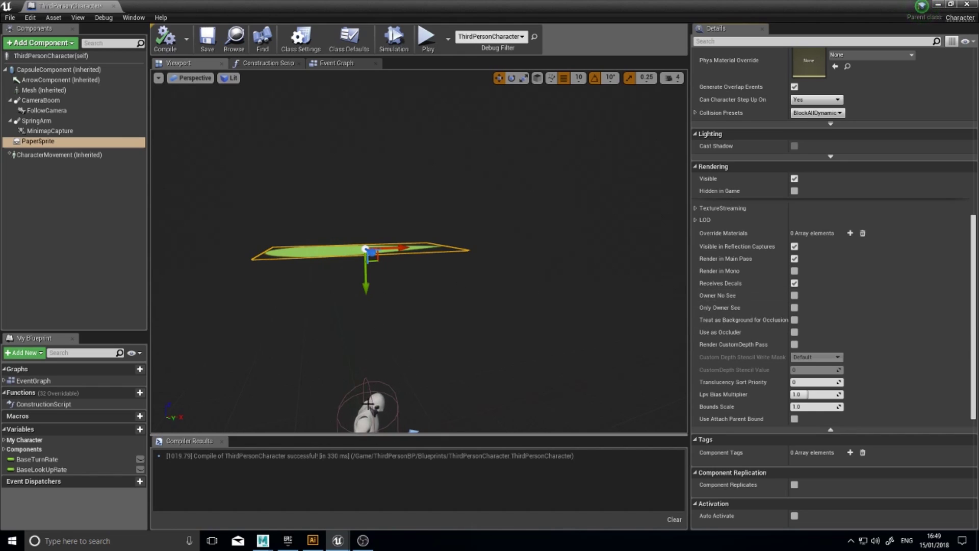
{"action": "left_click", "coordinate": [794, 295]}
- Start playing the level and run and jump the character onto the raised walkway
{"action": "left_click", "coordinate": [937, 4]}
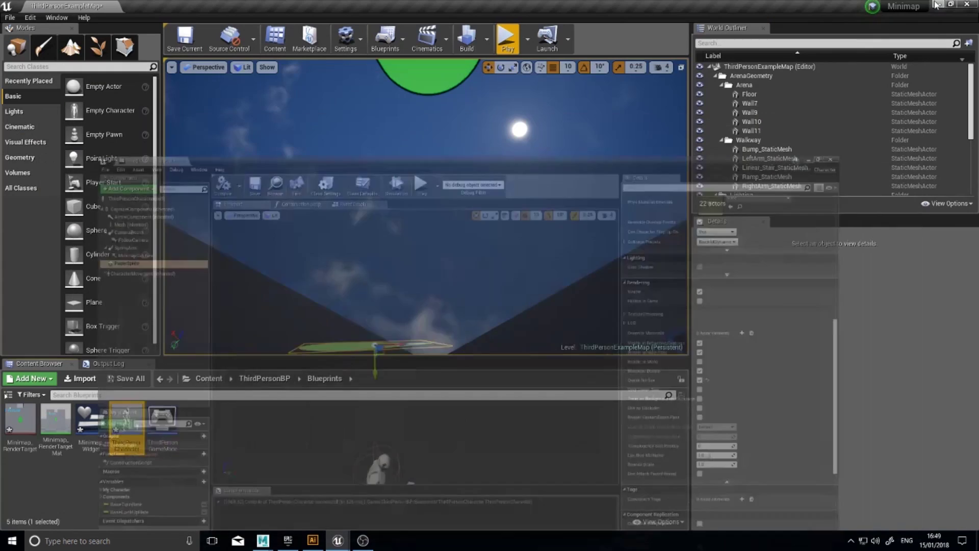
{"action": "left_click", "coordinate": [507, 38]}
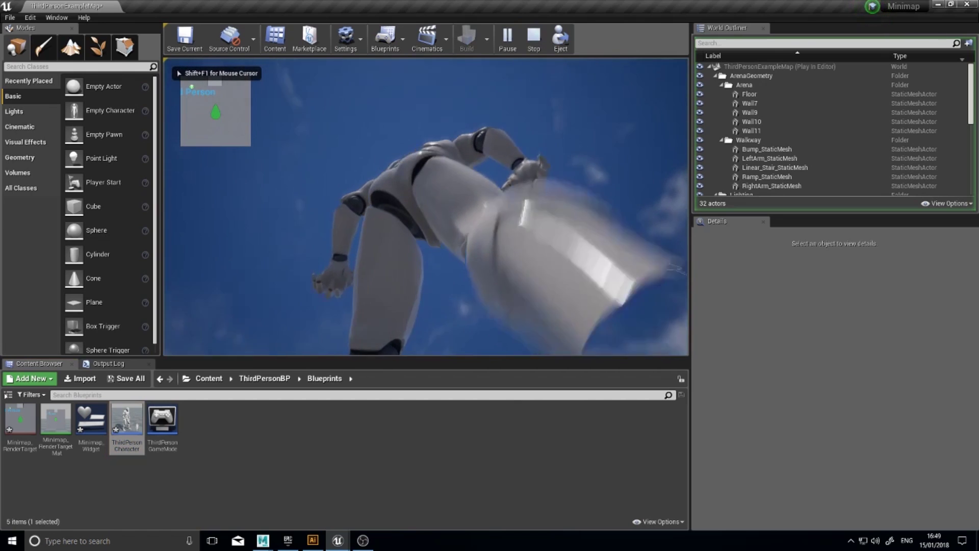
{"action": "key", "text": "w"}
{"action": "key", "text": "space"}
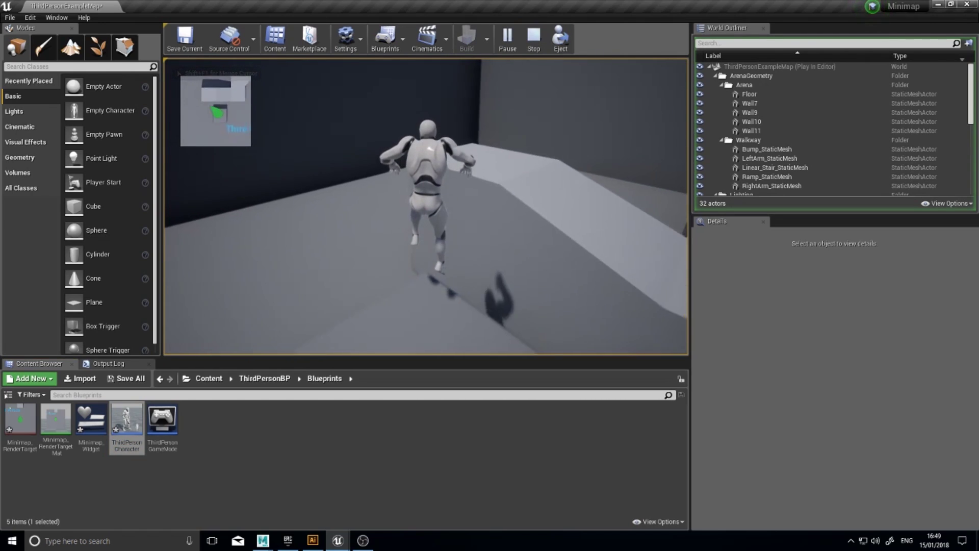
{"action": "key", "text": "w"}
{"action": "key", "text": "space"}
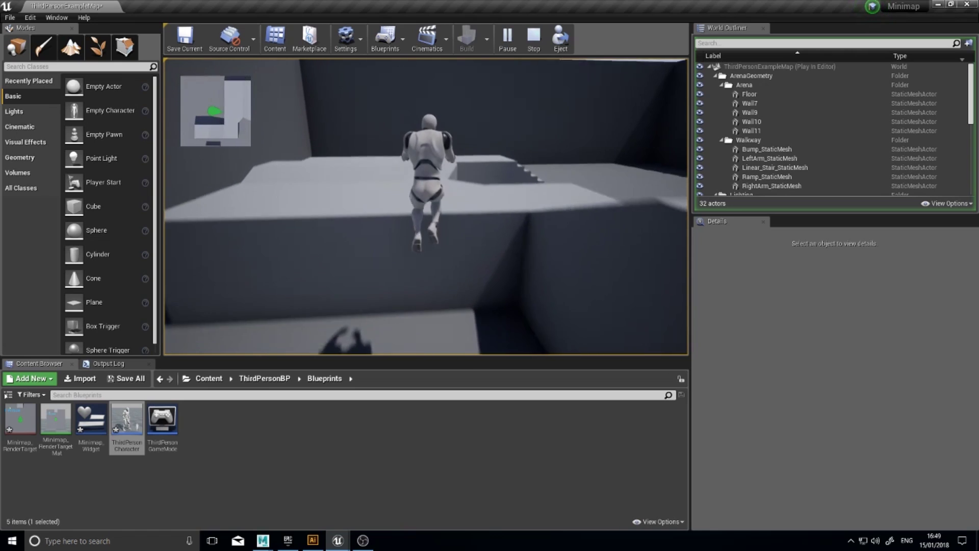
{"action": "key", "text": "w"}
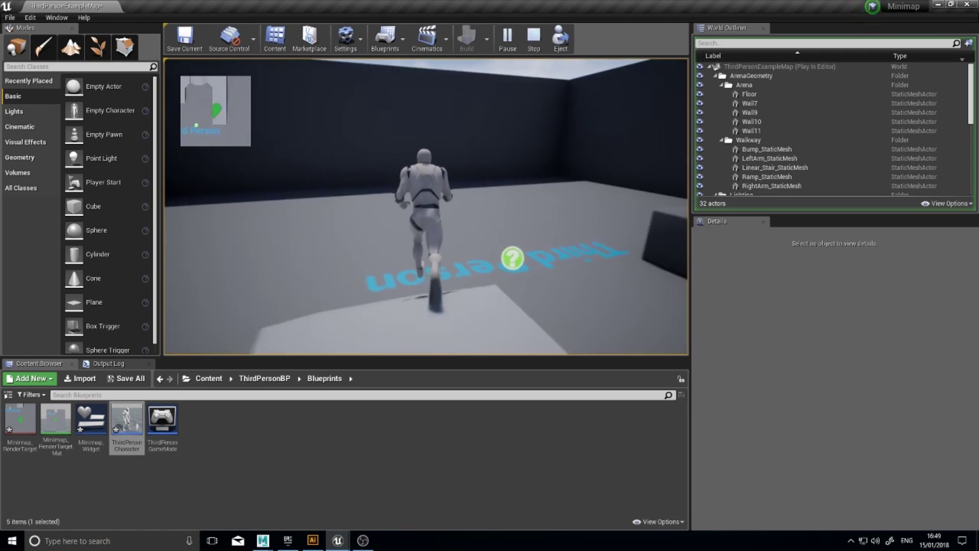
- Run the character across the floor and stairs, watching the icon turn on the minimap
{"action": "key", "text": "w"}
{"action": "key", "text": "d"}
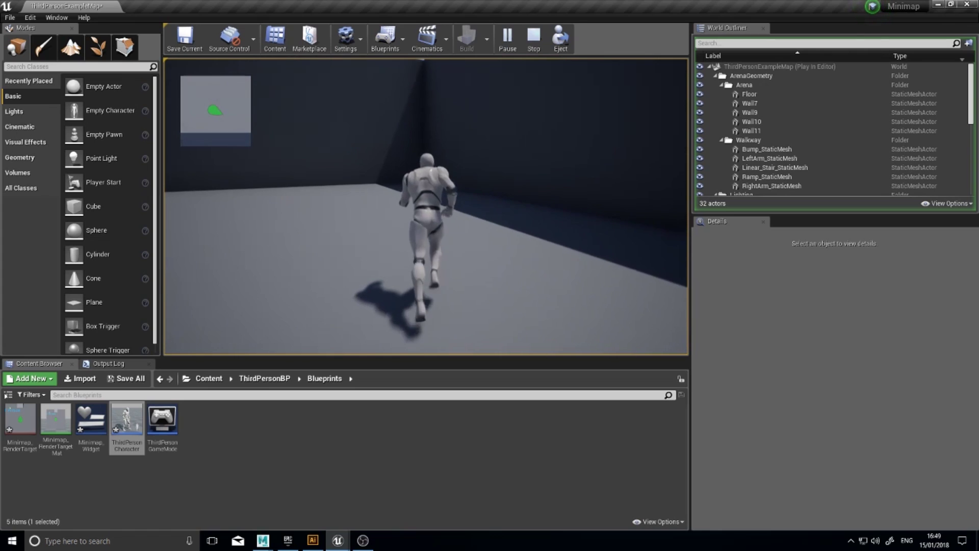
{"action": "key", "text": "w"}
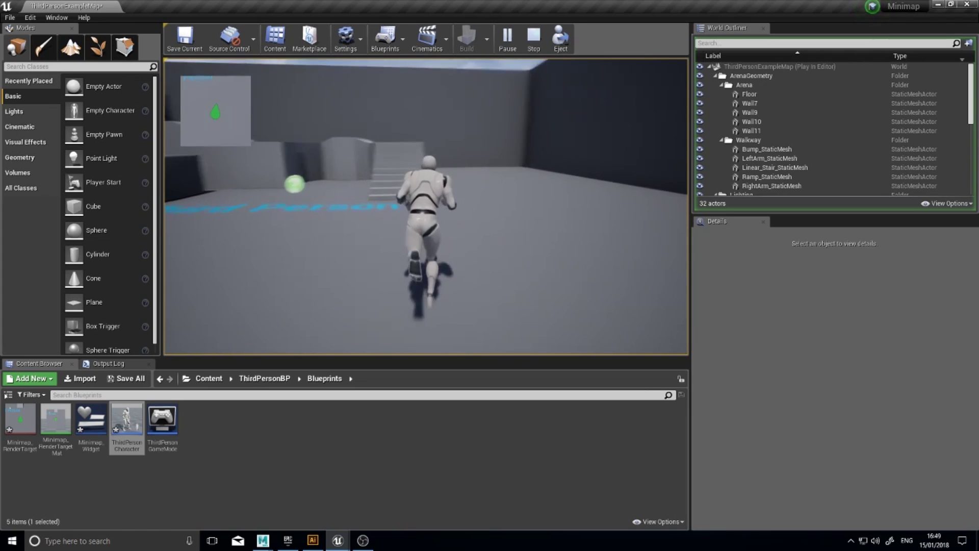
{"action": "key", "text": "w"}
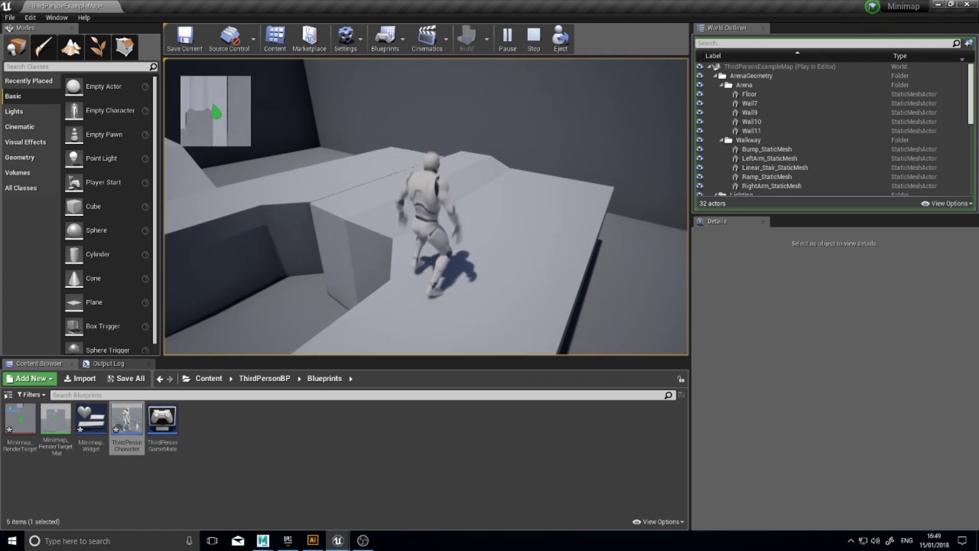
{"action": "key", "text": "w"}
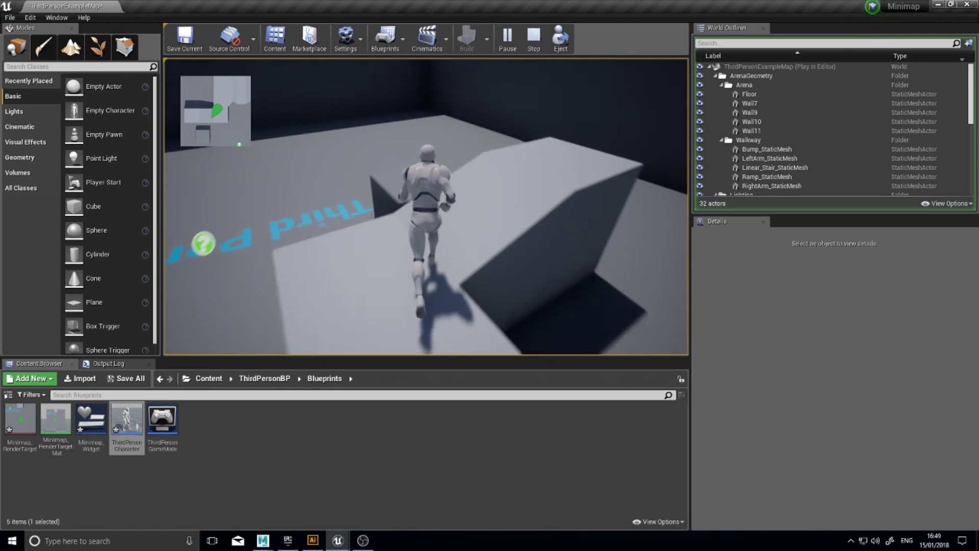
{"action": "key", "text": "w"}
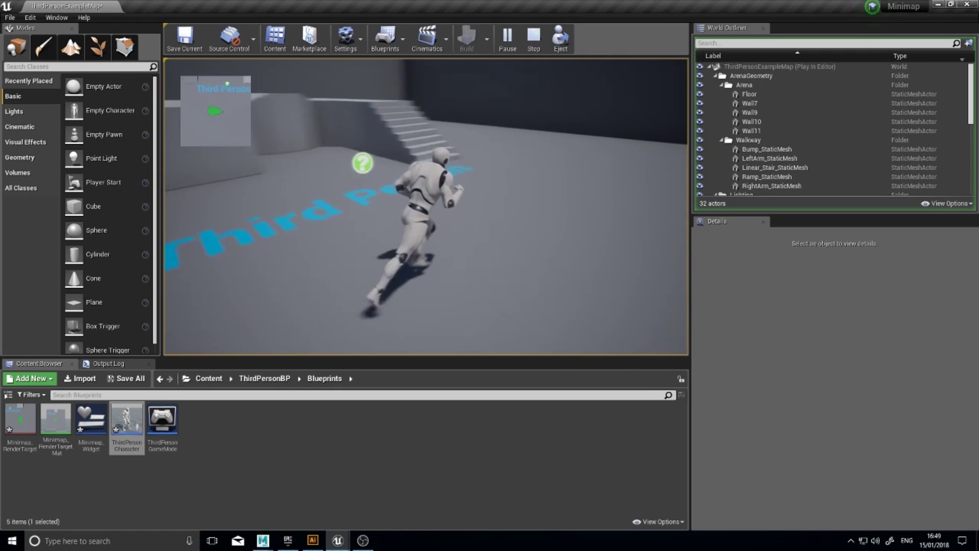
{"action": "key", "text": "w"}
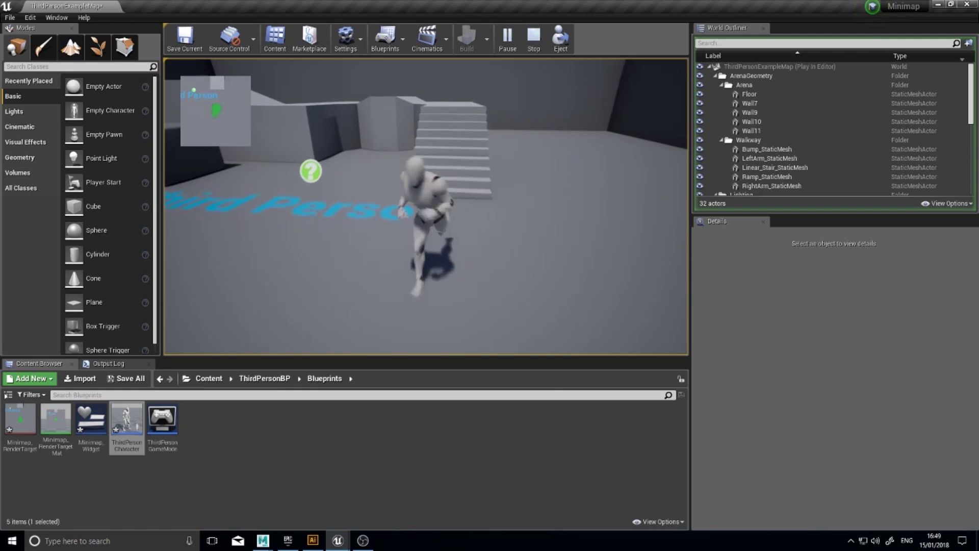
{"action": "key", "text": "w"}
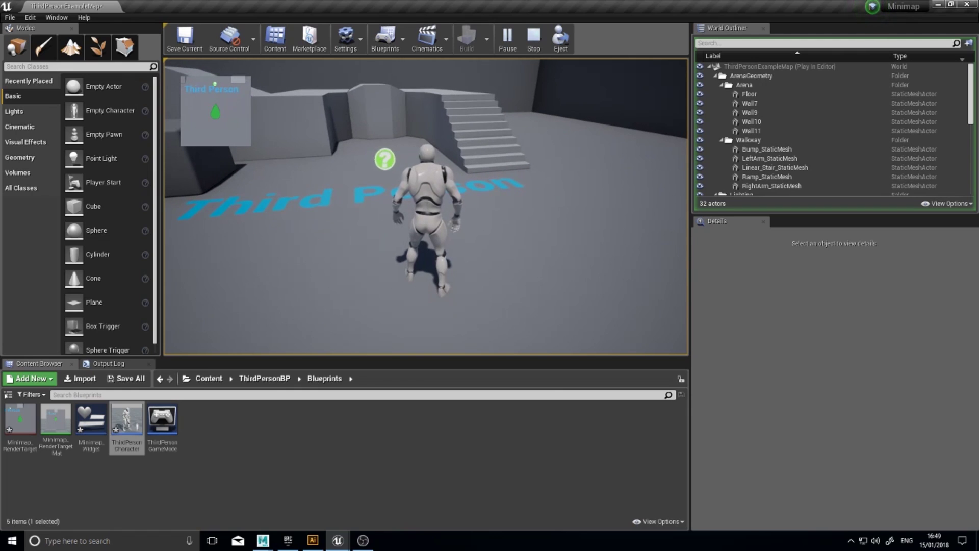